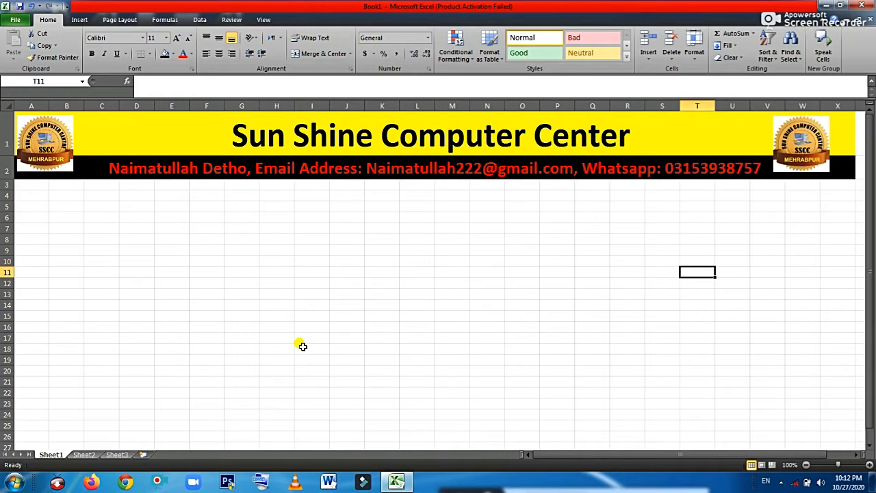
Click around cells on Sheet1 and look at Sheet2 and Sheet3 before returning to Sheet1
click(417, 271)
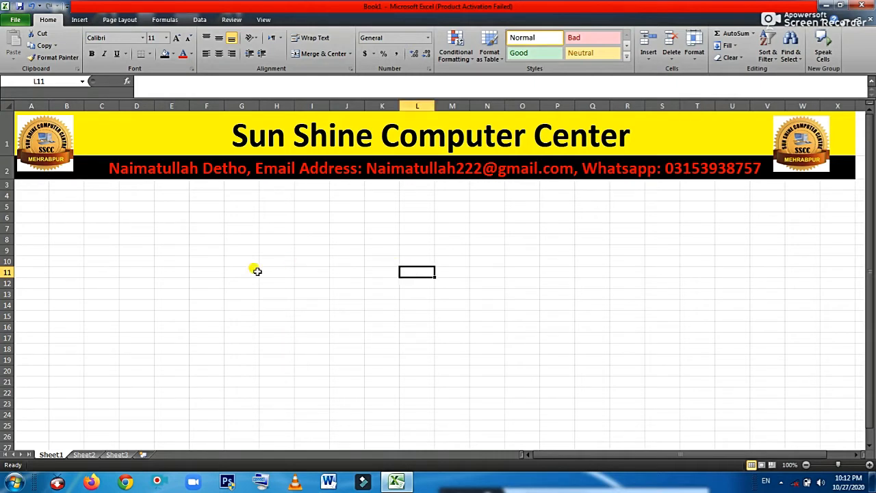
click(281, 308)
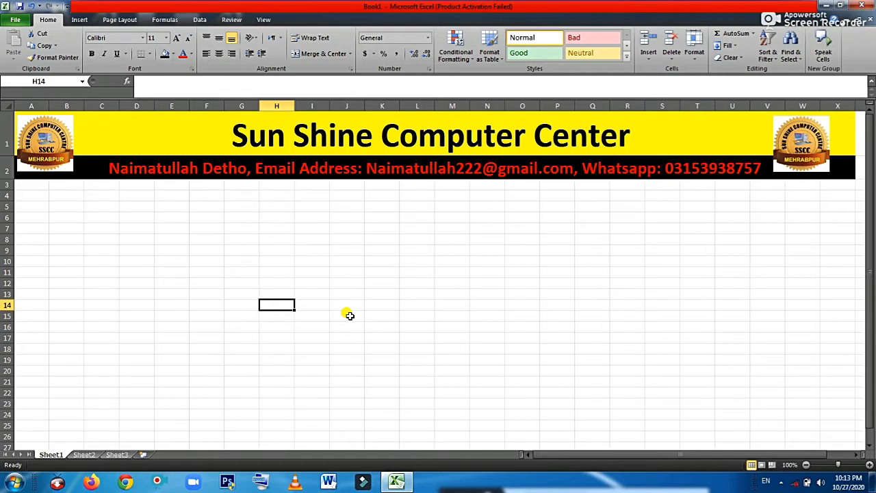
click(440, 294)
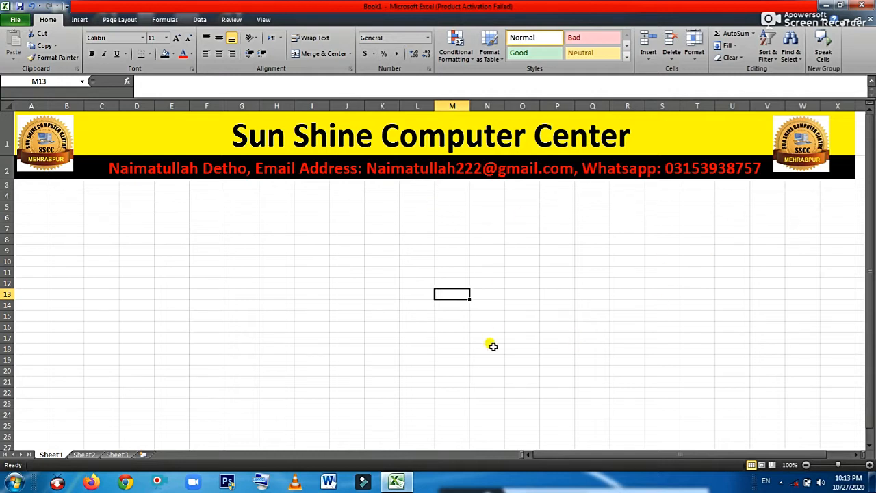
click(448, 313)
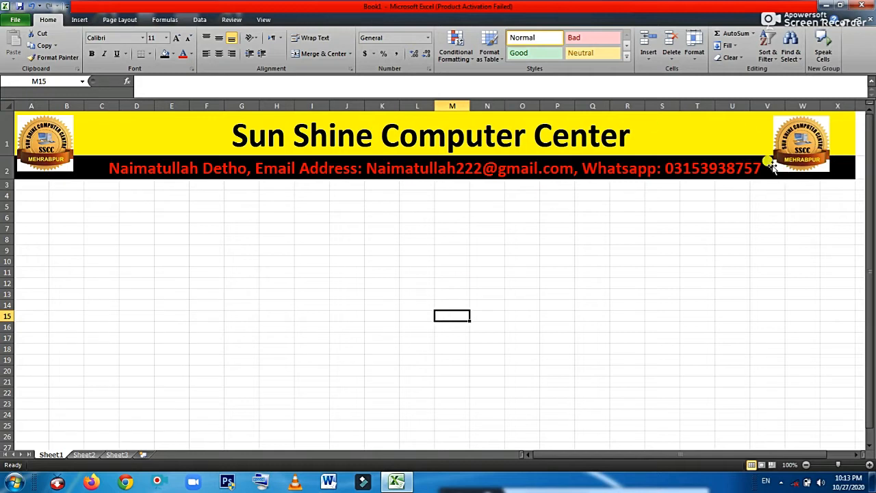
click(443, 271)
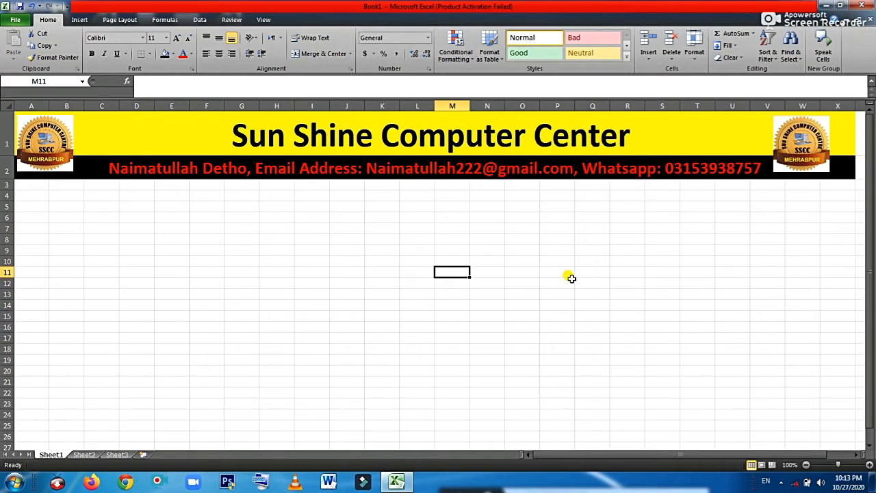
click(340, 315)
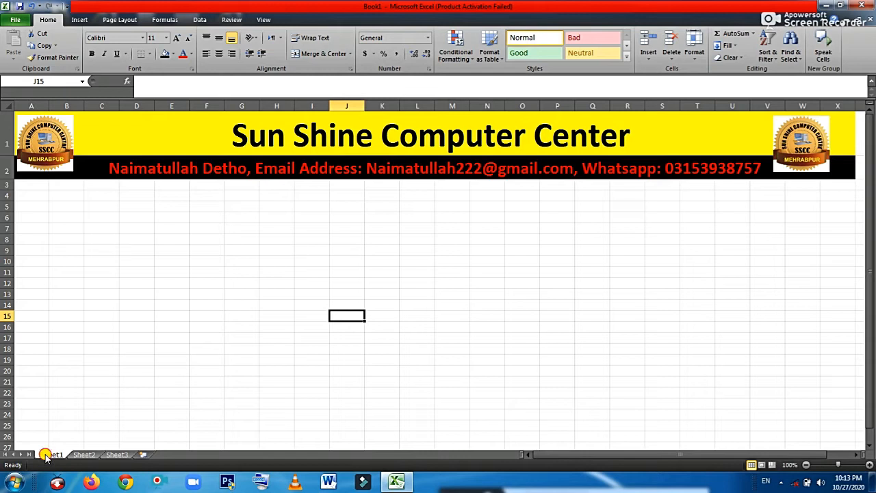
click(81, 455)
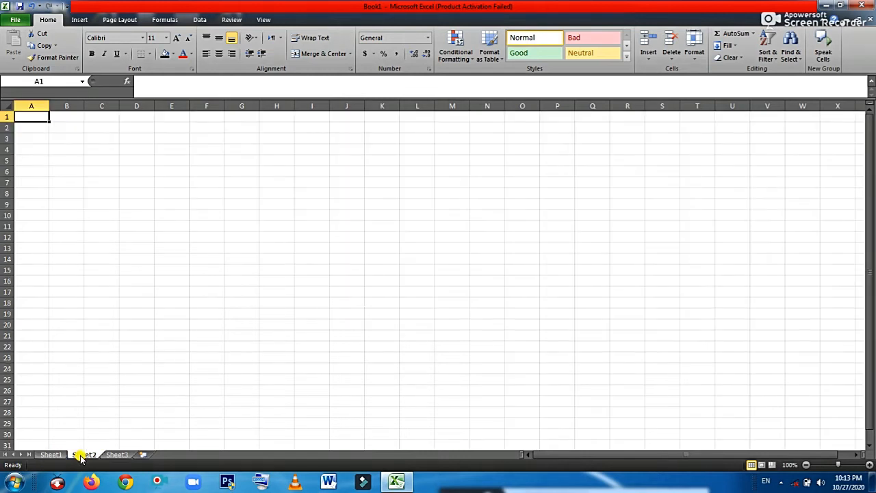
click(118, 455)
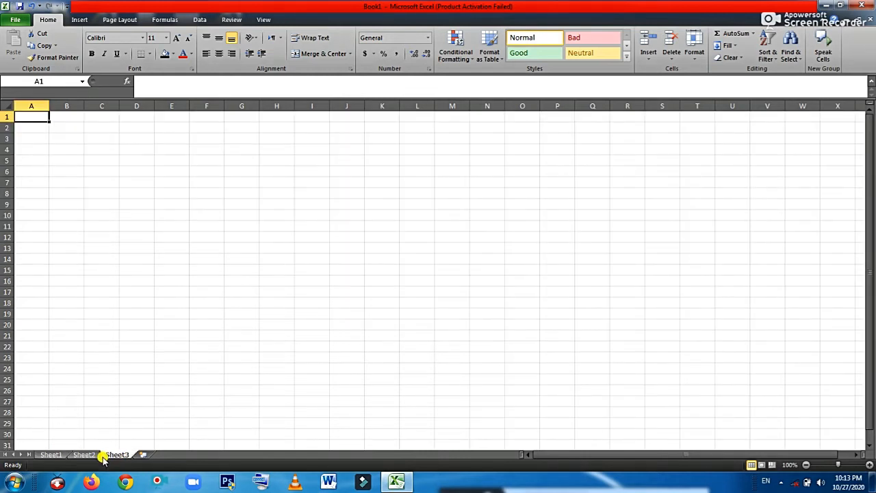
click(85, 455)
click(49, 455)
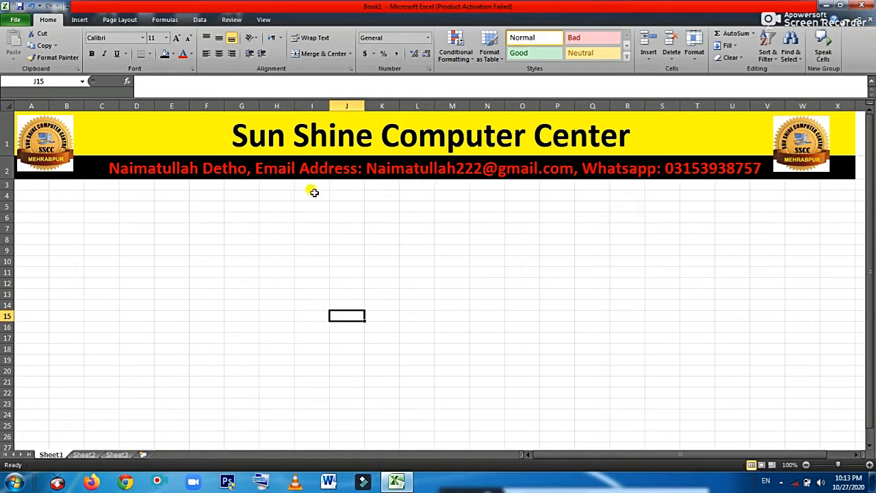
Select cells I3:I23, row 14 and then the whole sheet, and finally clear the selection
drag(316, 186, 315, 434)
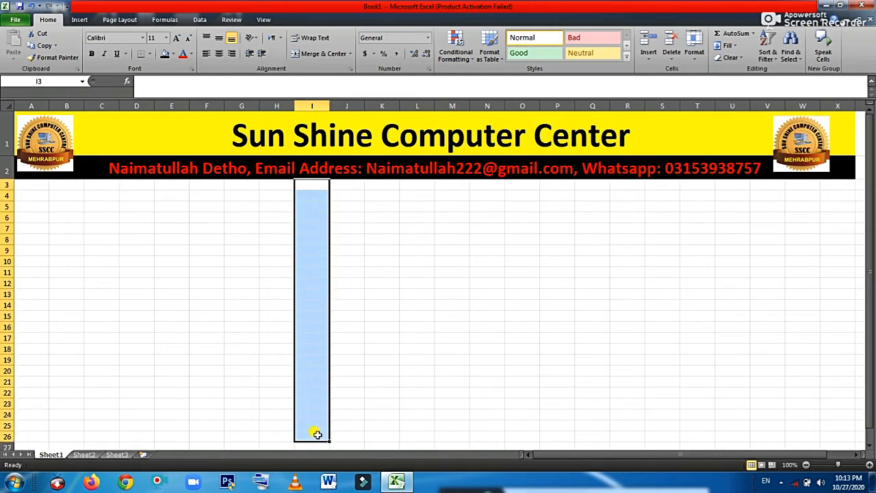
click(5, 305)
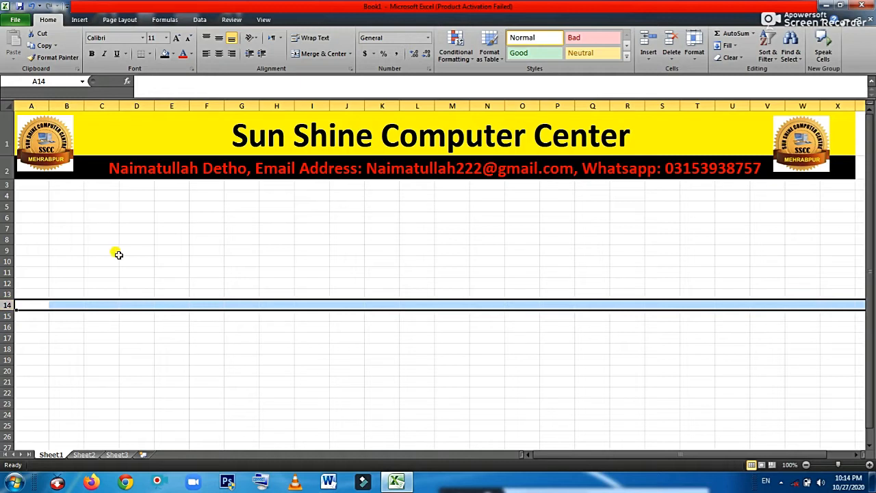
click(208, 293)
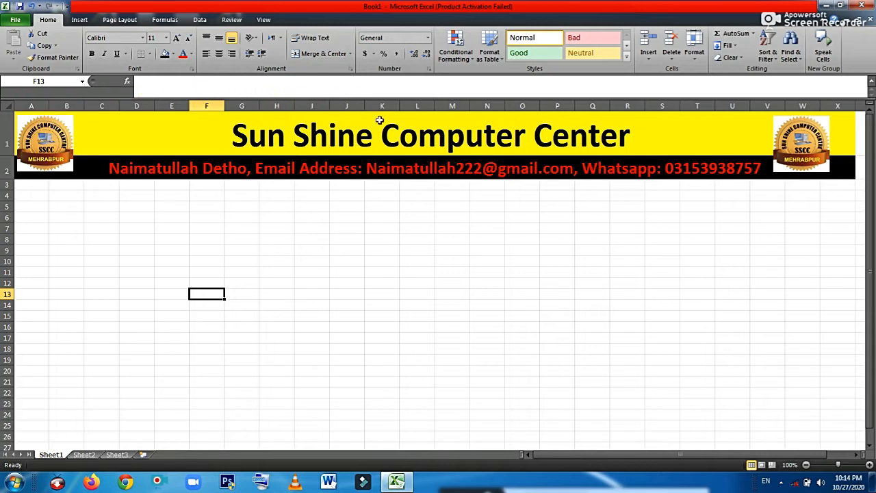
click(346, 272)
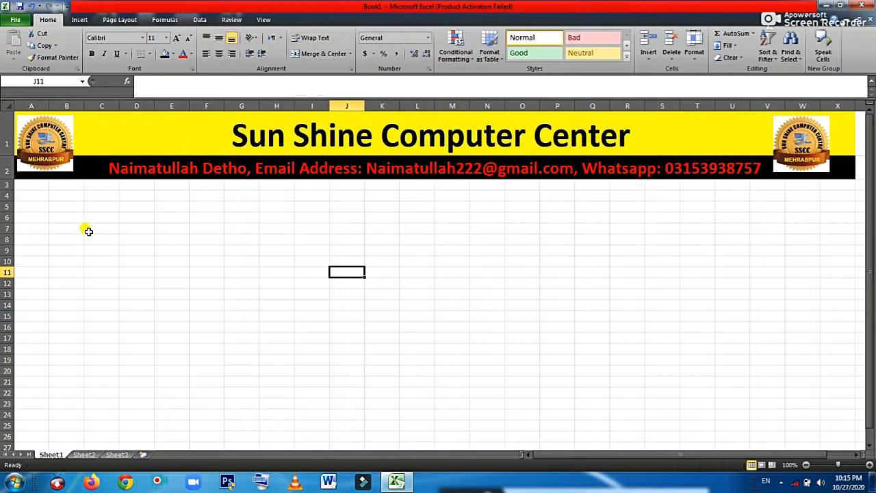
click(181, 263)
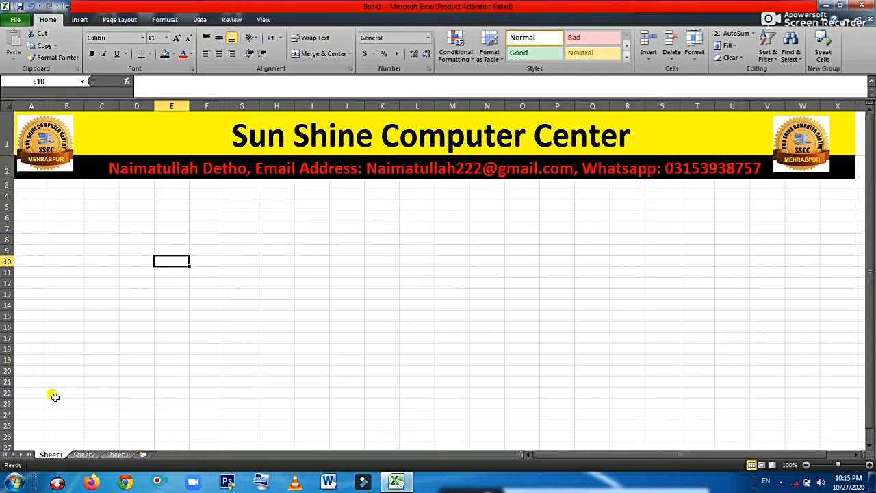
click(204, 402)
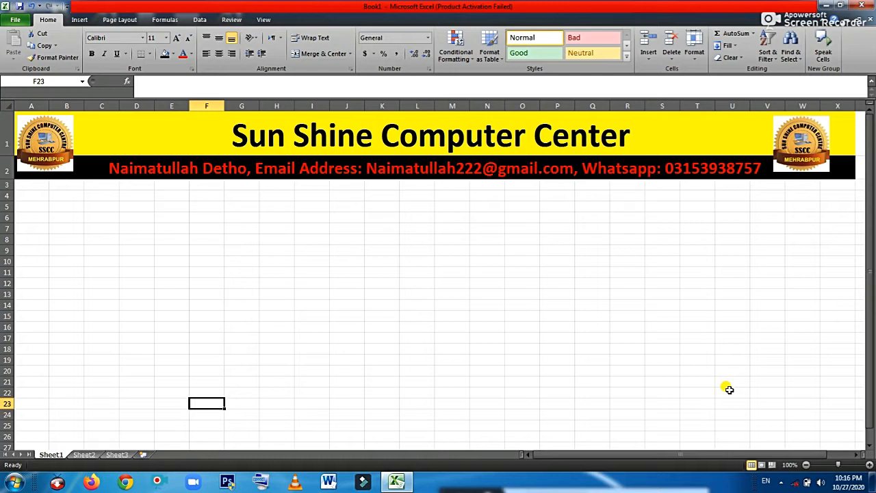
click(606, 315)
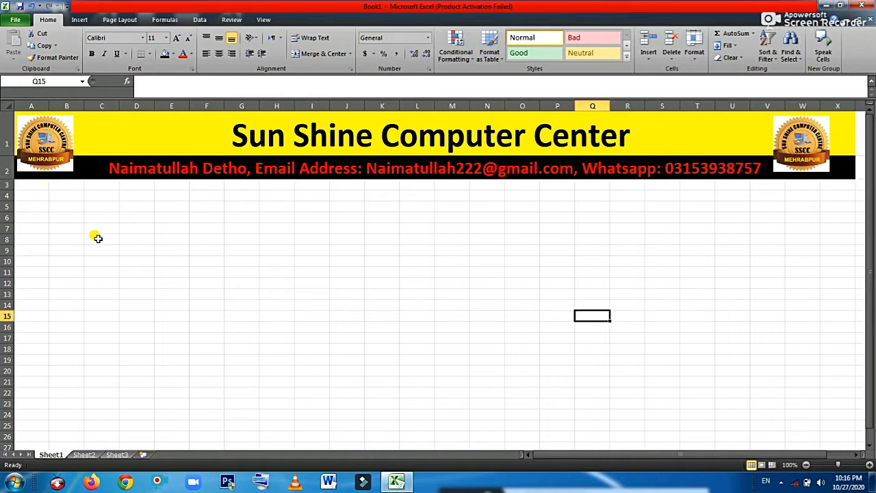
click(8, 105)
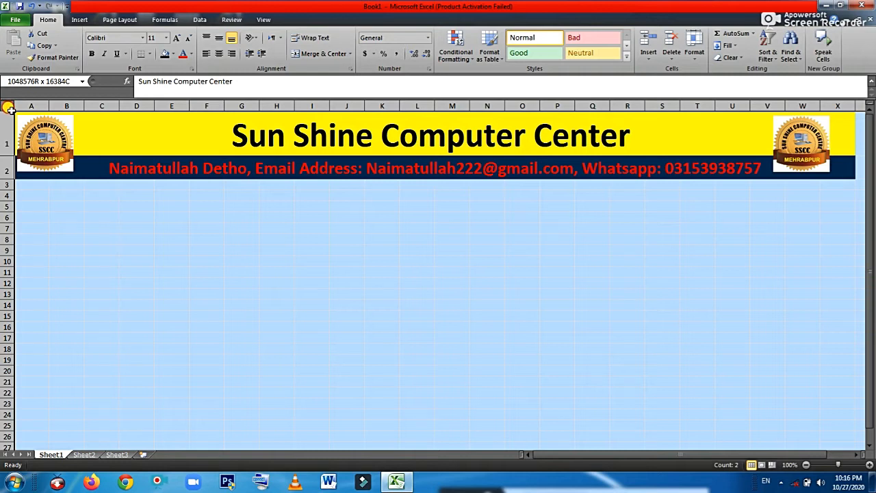
click(10, 110)
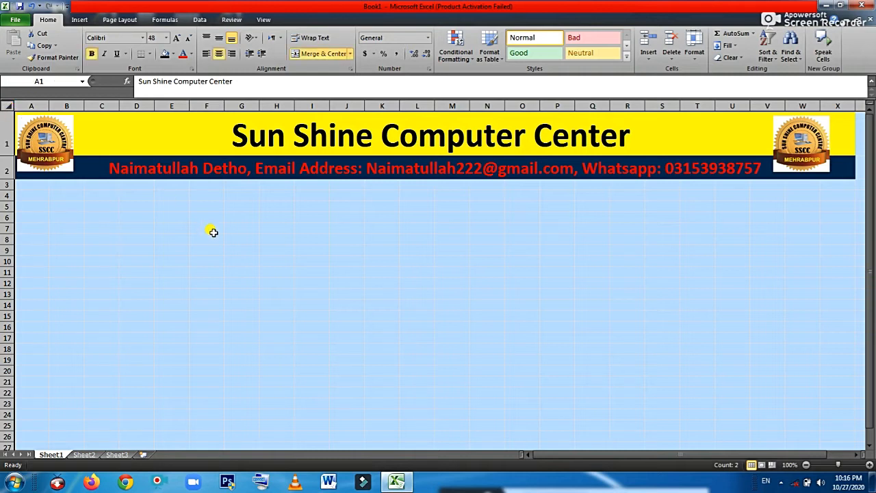
click(273, 226)
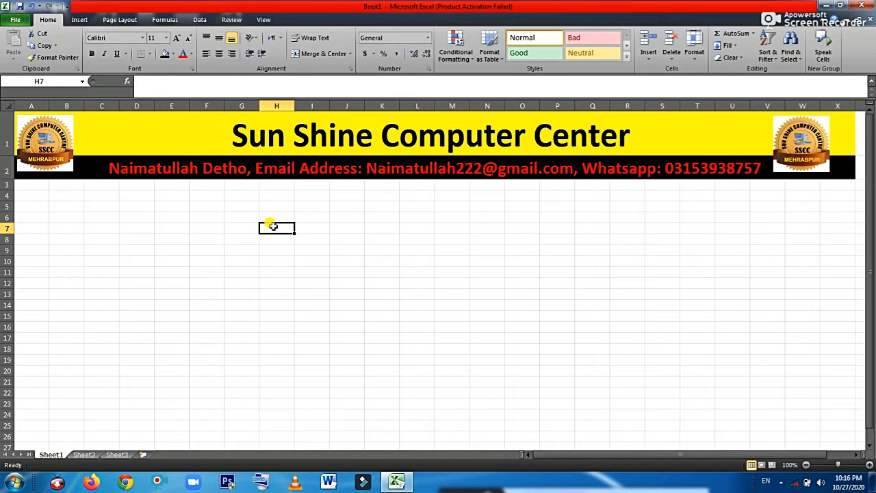
click(354, 282)
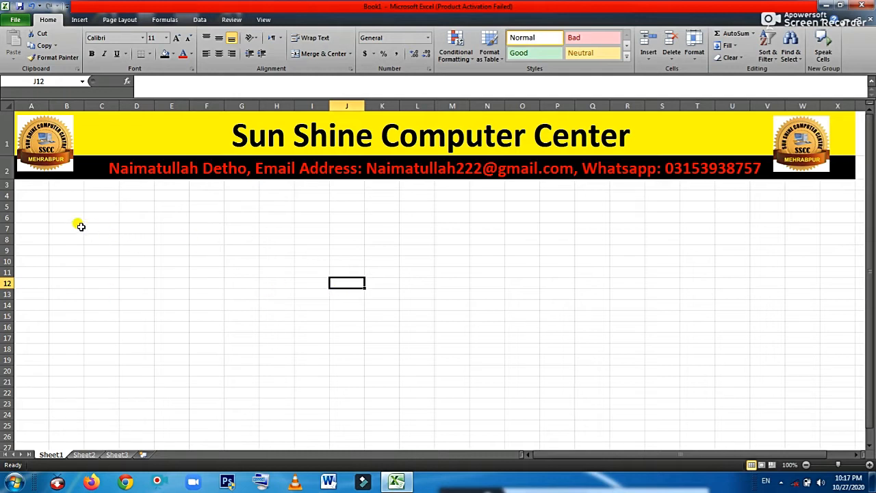
Type the Autofill heading in B5 and merge and centre it across A5:F6
click(60, 209)
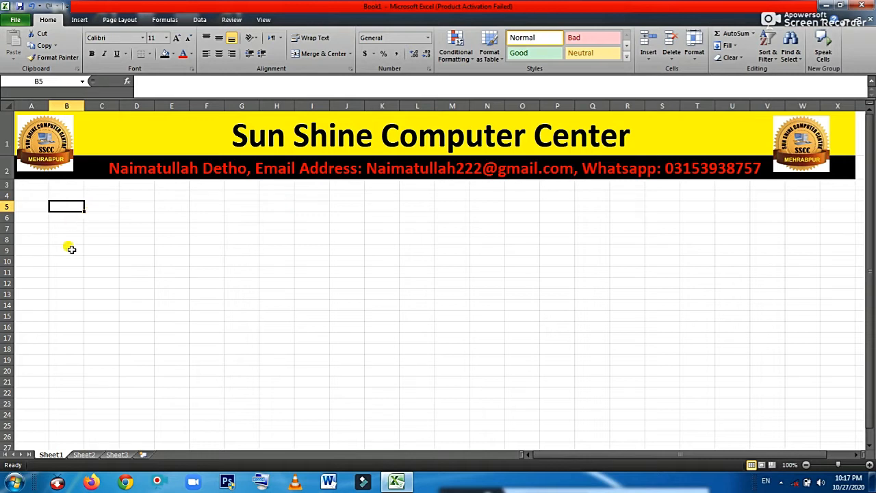
text(Autofill)
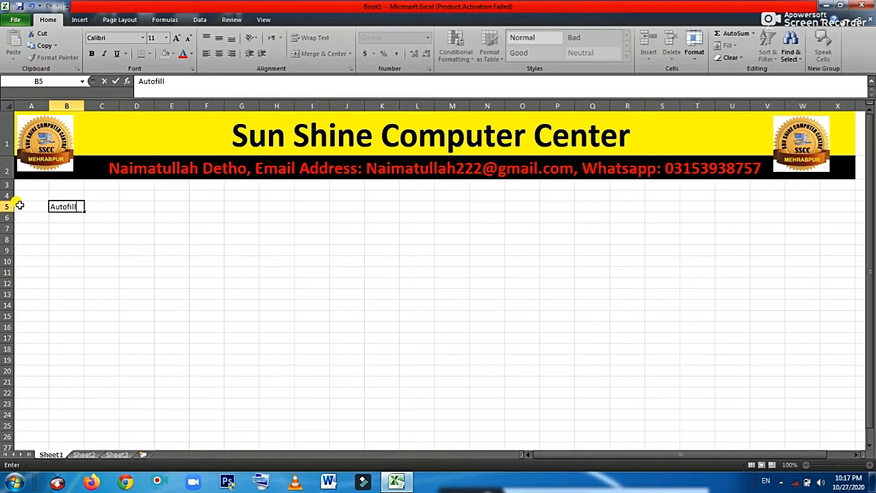
drag(36, 207, 208, 218)
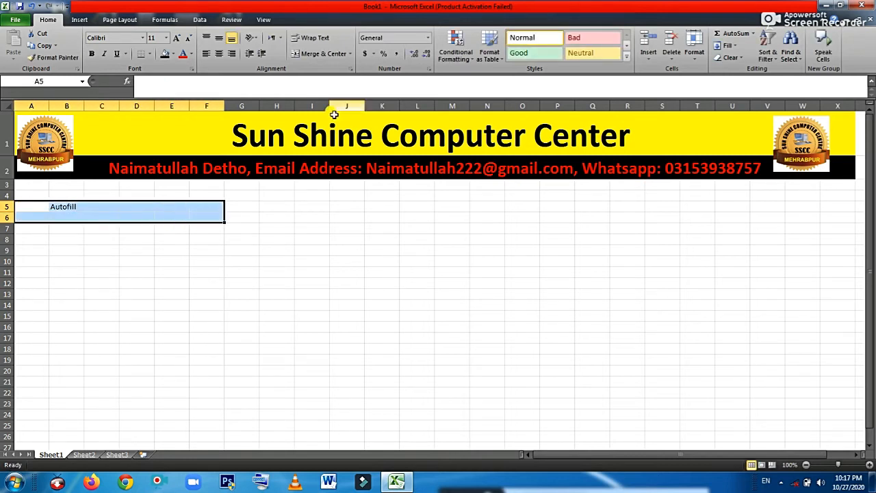
click(334, 54)
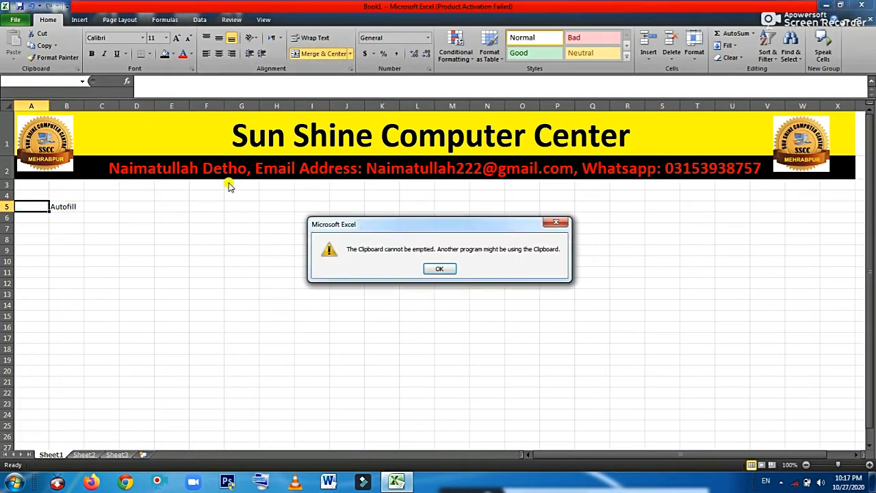
click(443, 268)
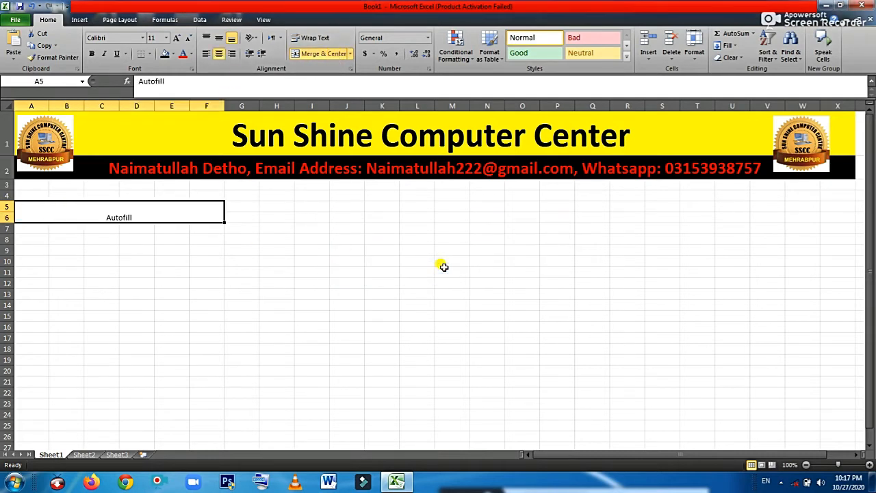
Enlarge the Autofill heading to 28 points and make it bold
click(177, 38)
click(176, 38)
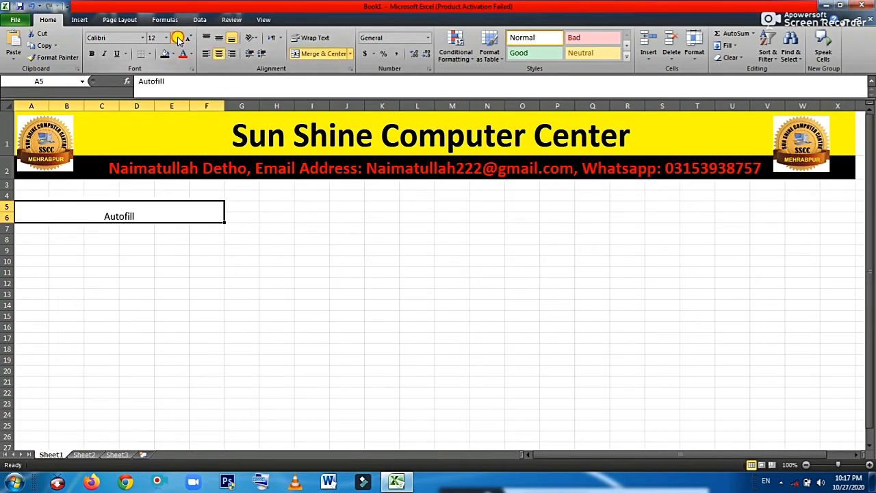
click(176, 37)
click(176, 38)
click(177, 37)
click(177, 38)
click(176, 38)
click(177, 38)
click(177, 38)
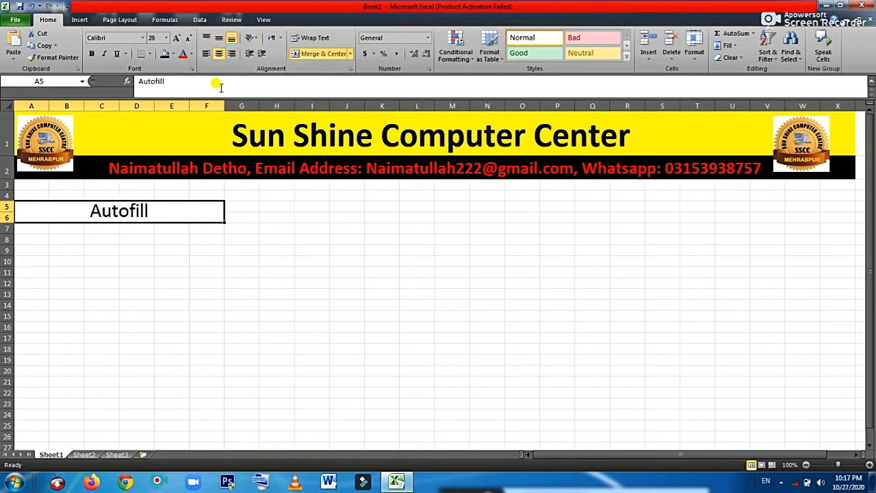
click(91, 54)
click(213, 270)
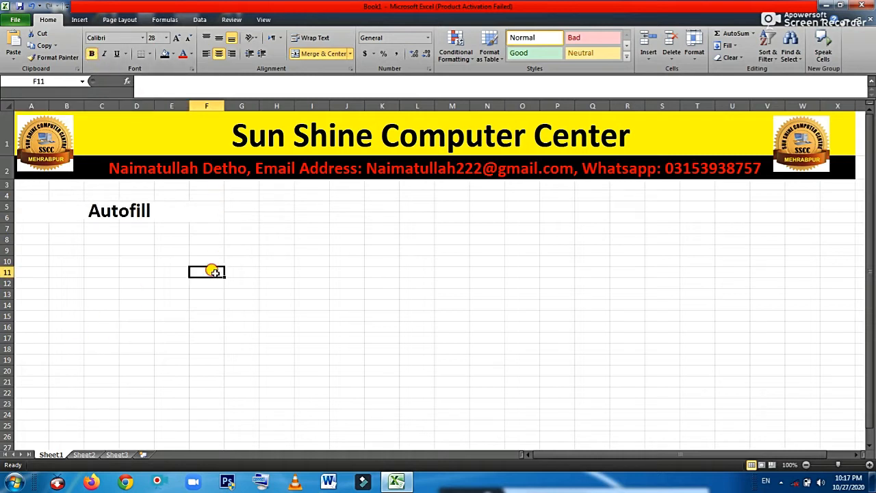
click(203, 212)
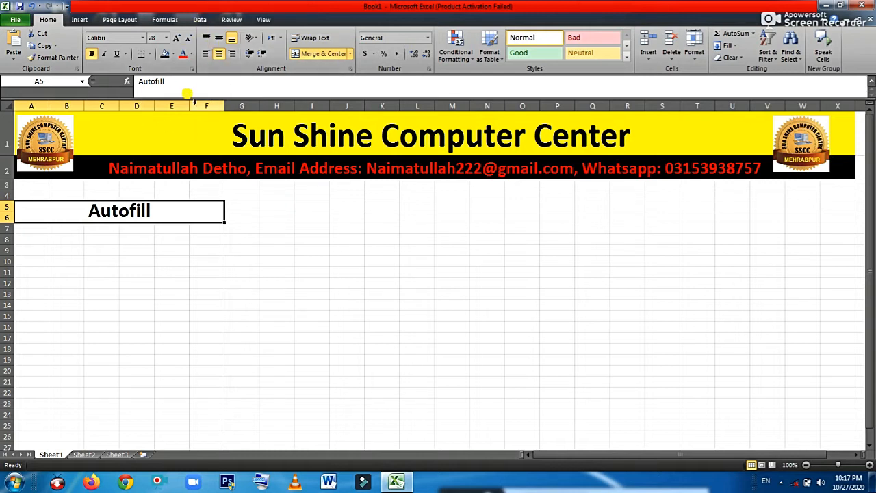
click(173, 58)
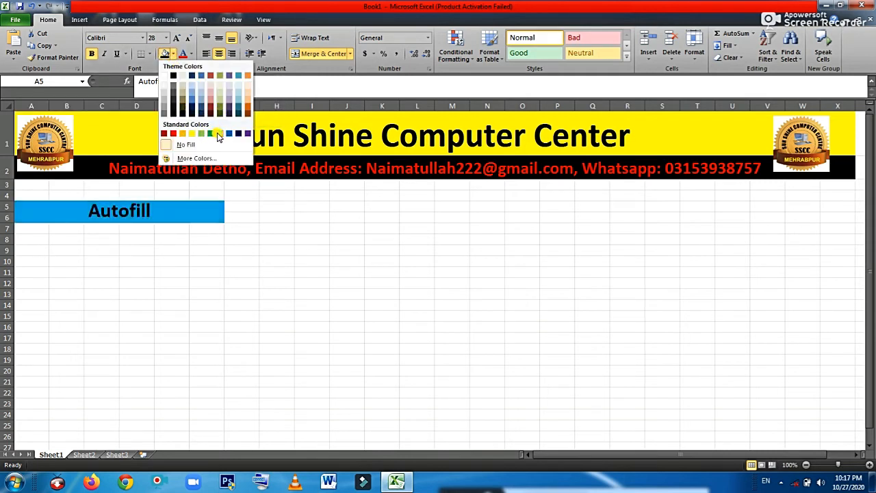
click(217, 136)
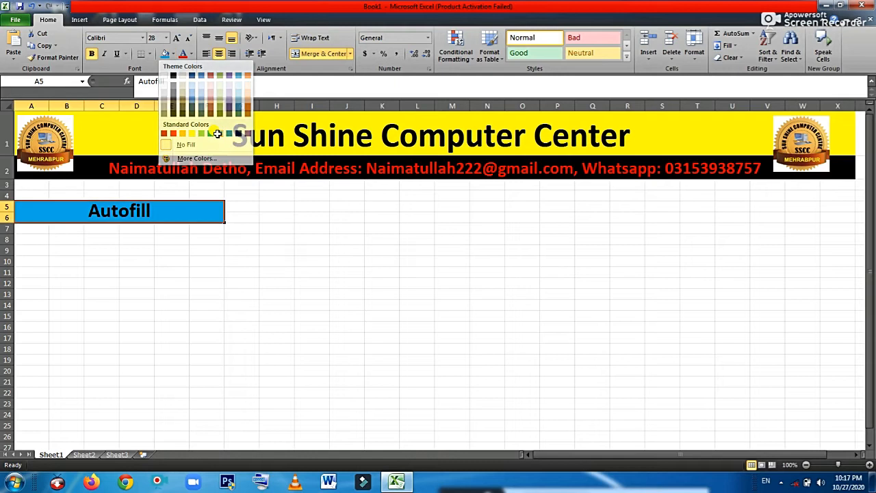
click(94, 244)
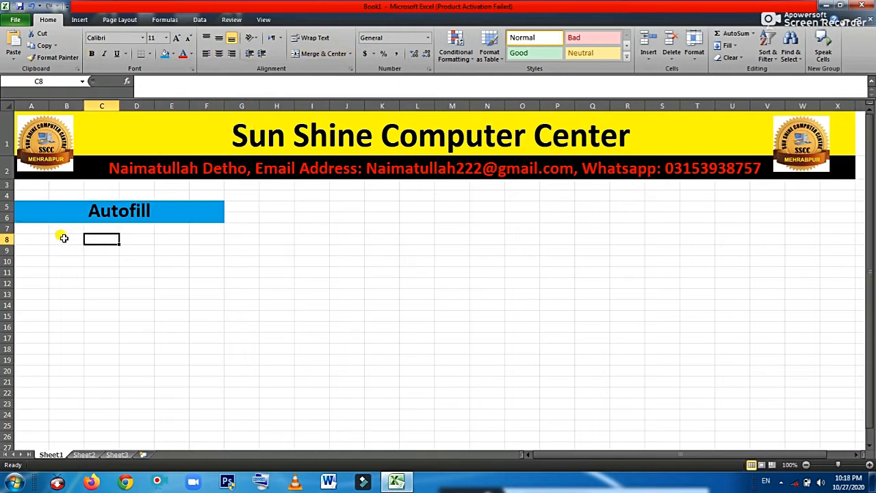
click(64, 238)
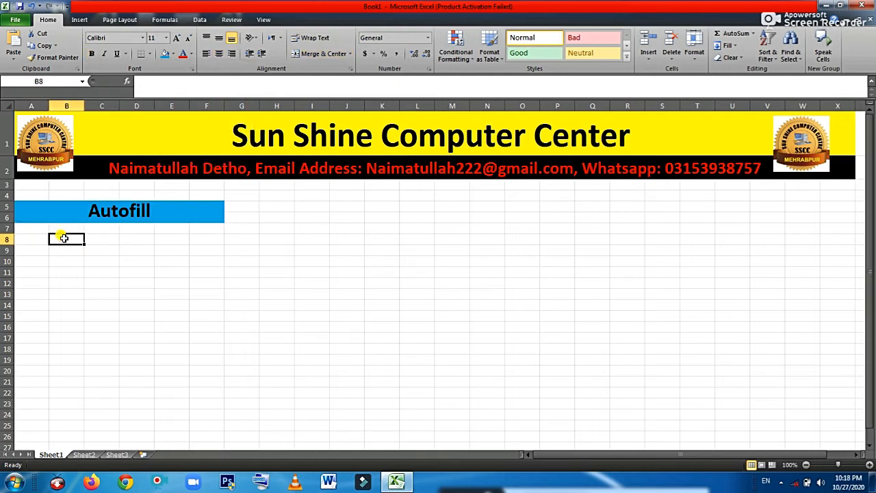
Enter the label 'Days' in B8 and zoom the sheet in to 170%
text(Days)
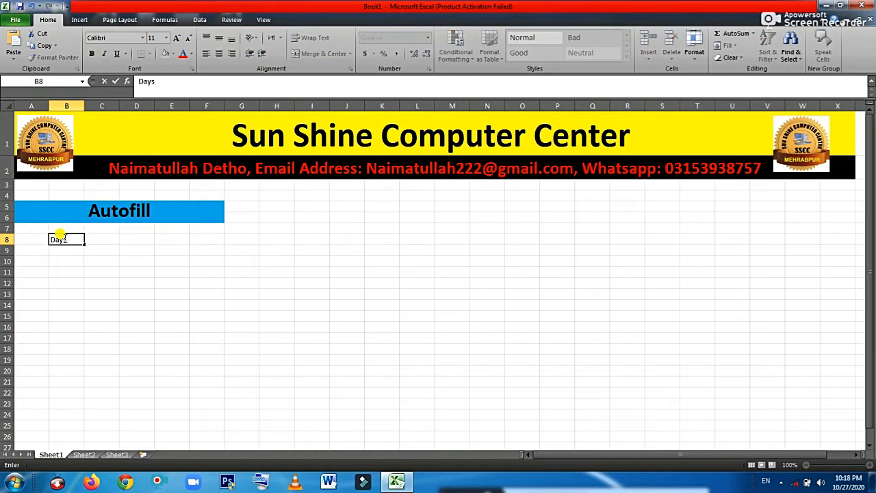
key(Return)
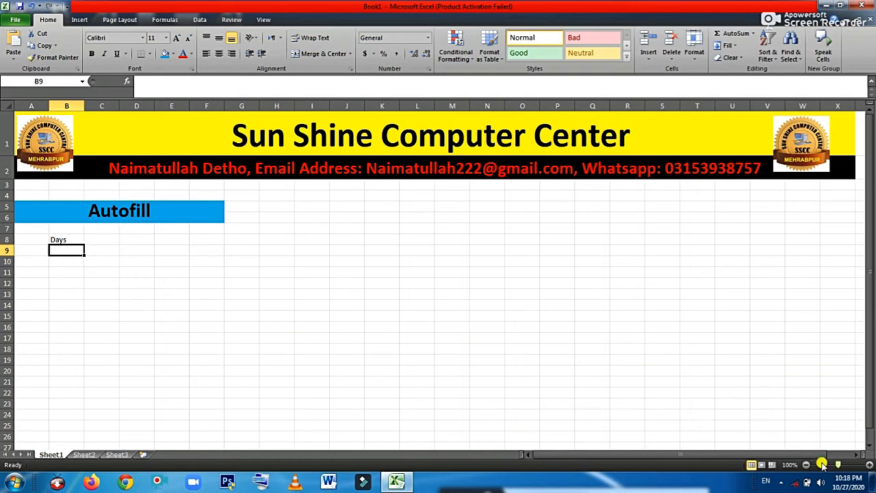
click(868, 465)
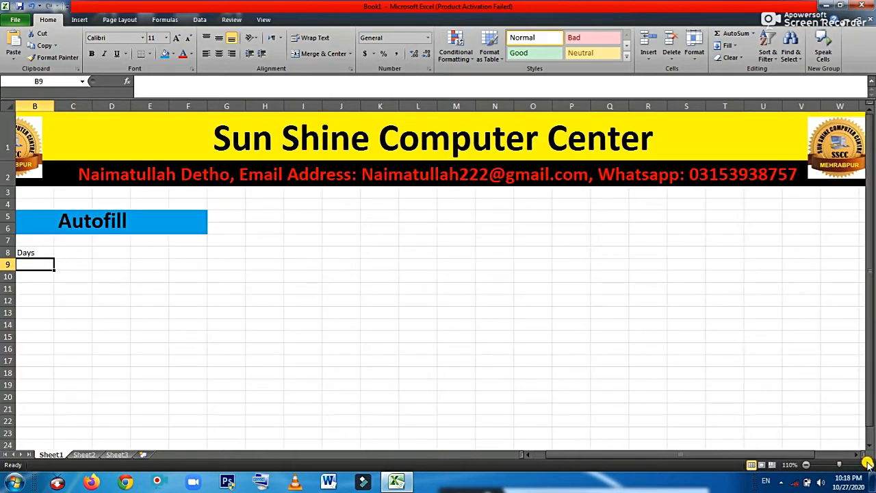
click(868, 464)
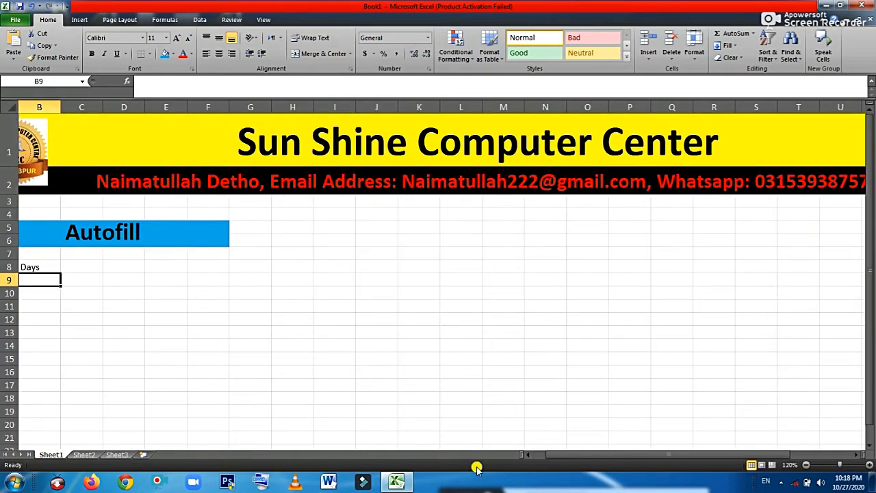
click(523, 457)
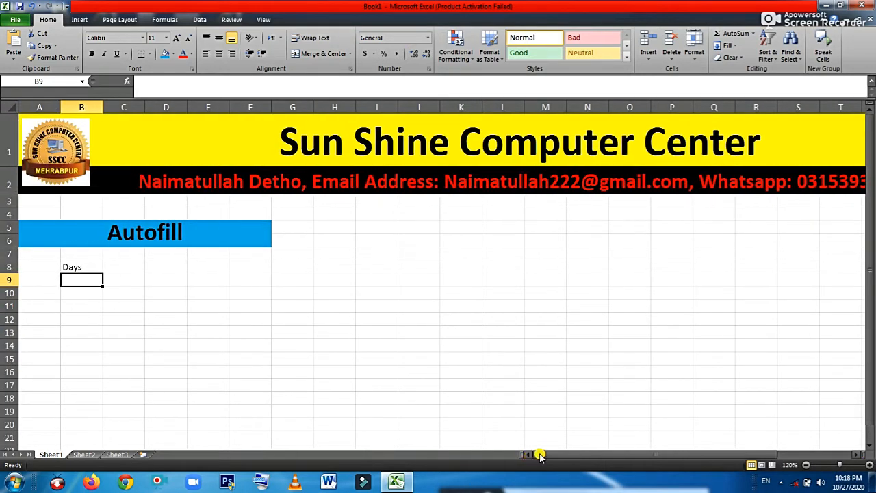
click(869, 464)
click(869, 464)
click(869, 464)
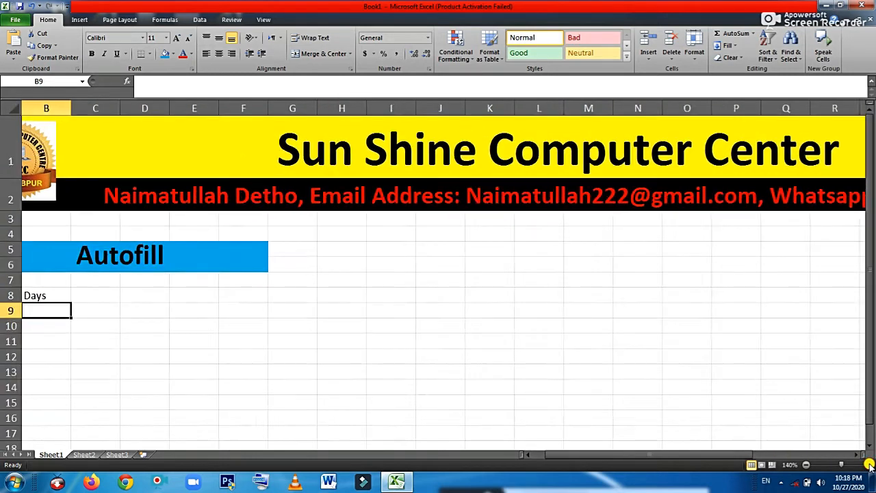
click(869, 465)
click(869, 465)
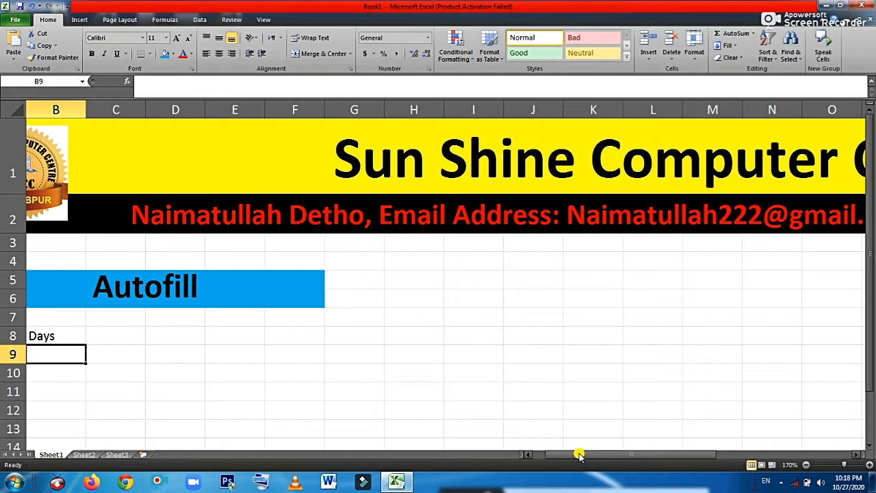
Type Monday in B9 and autofill the weekday names down to B18
drag(579, 454, 563, 455)
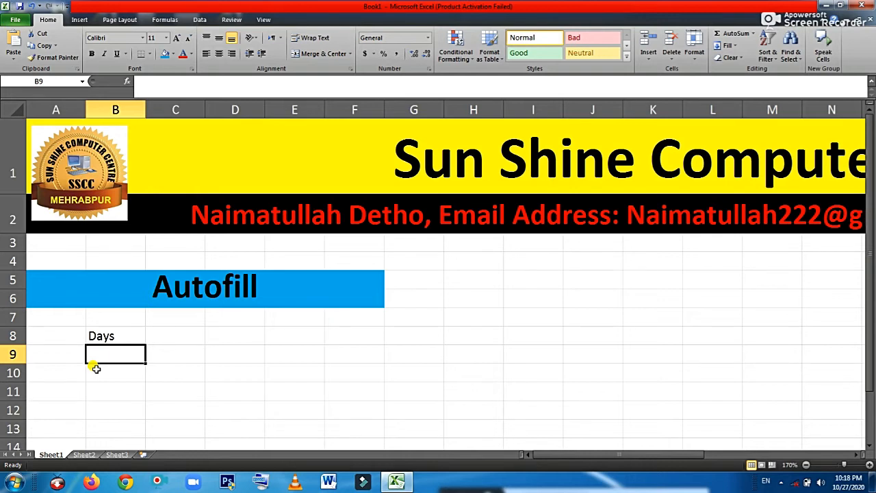
text(Monday)
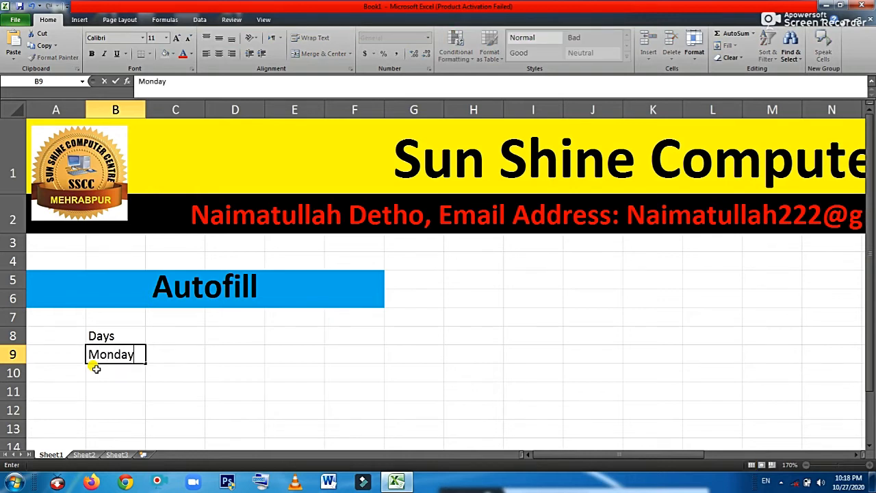
click(135, 376)
click(124, 355)
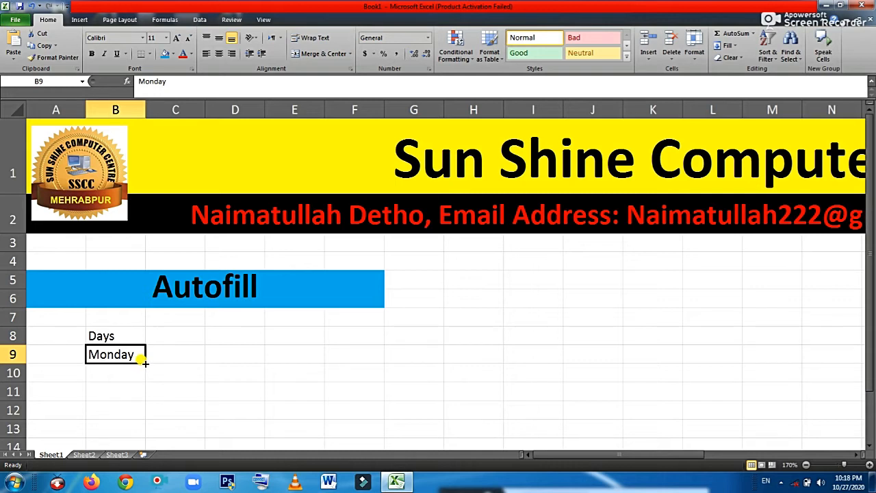
drag(144, 363, 143, 381)
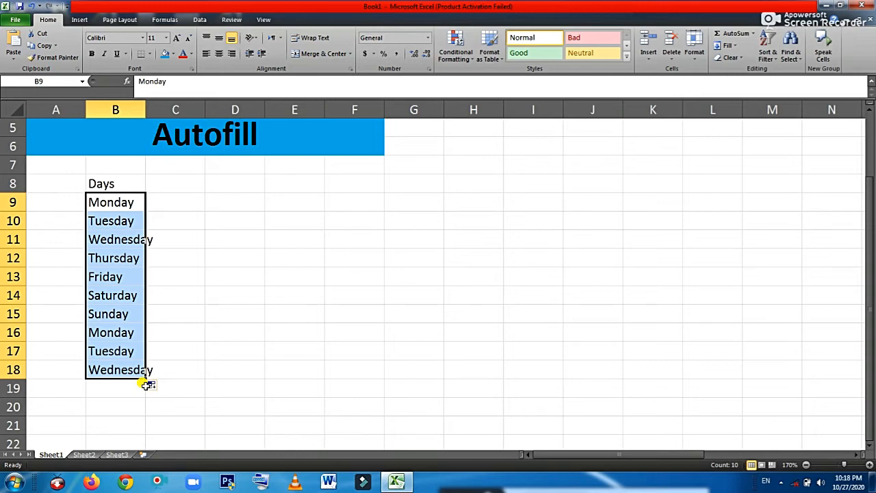
Delete the repeated Monday–Wednesday entries in B16:B18, leaving Monday–Sunday in B9:B15
click(109, 200)
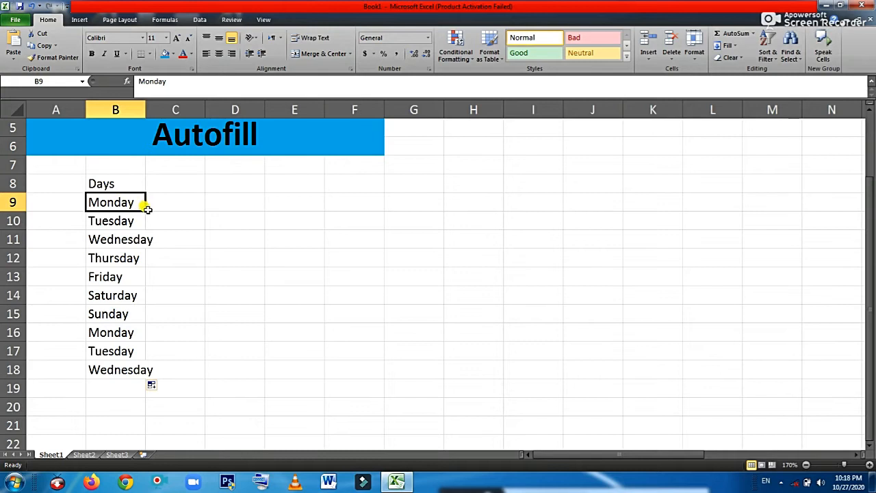
drag(145, 210, 111, 366)
key(Delete)
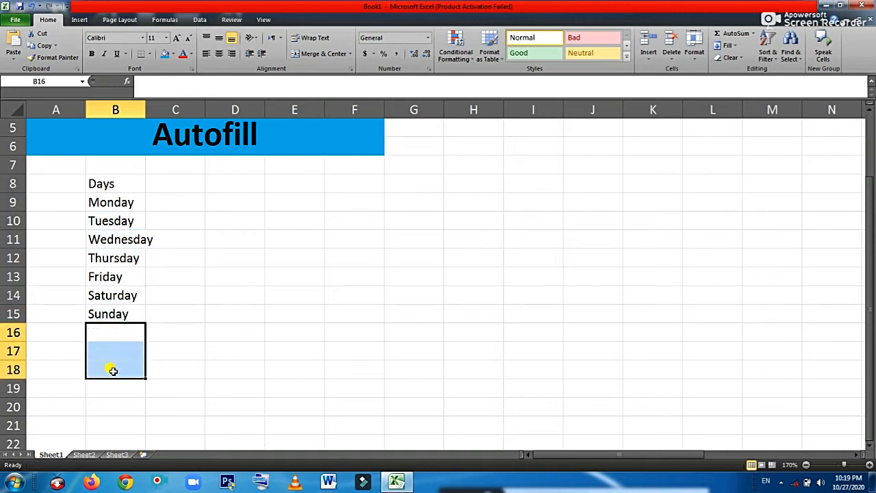
click(171, 311)
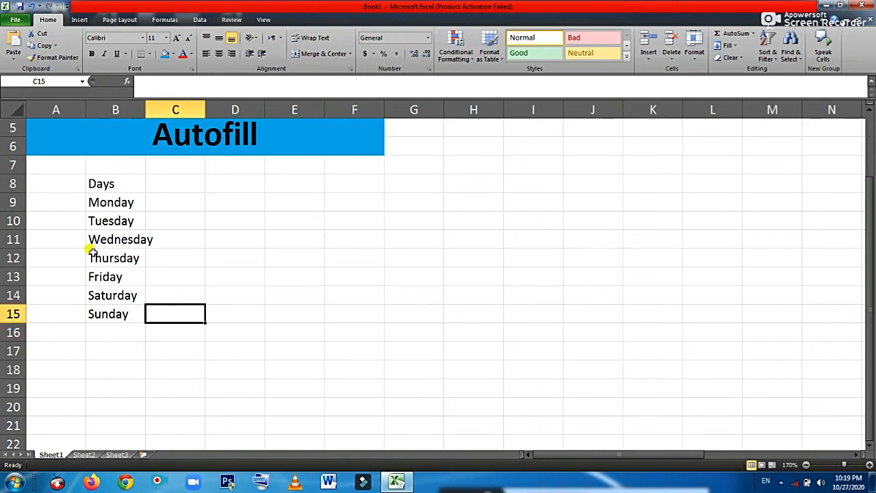
click(114, 202)
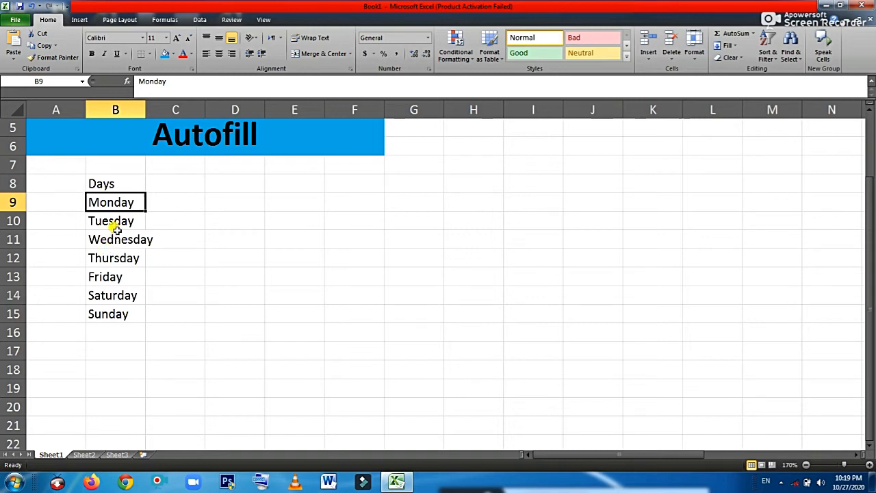
Enter Sun in D8, autofill down column D, and delete the extra Sun in D15
click(217, 184)
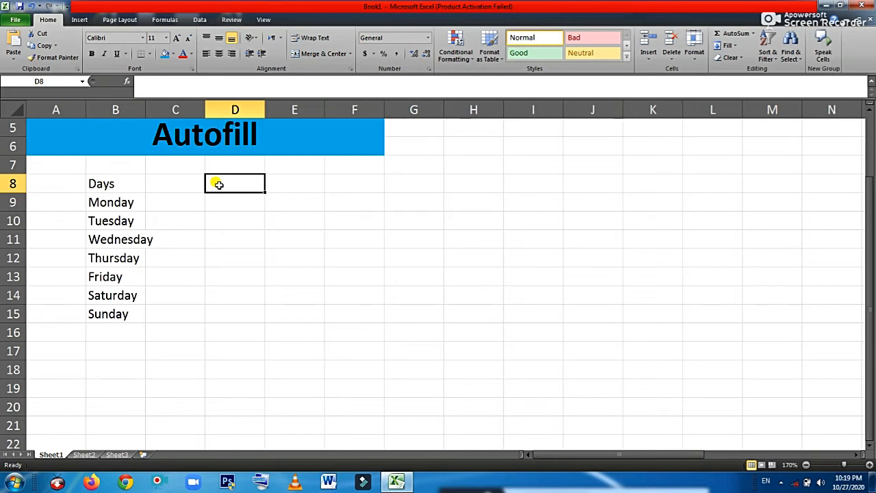
text(Sun)
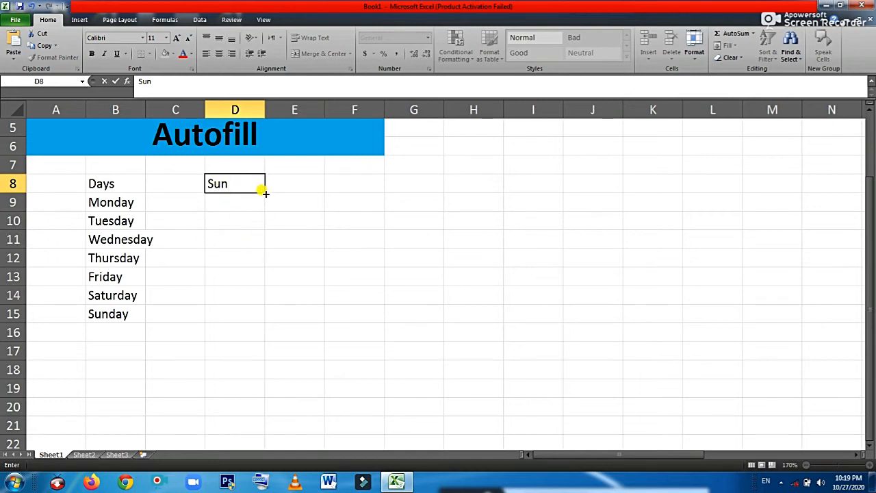
drag(265, 193, 243, 316)
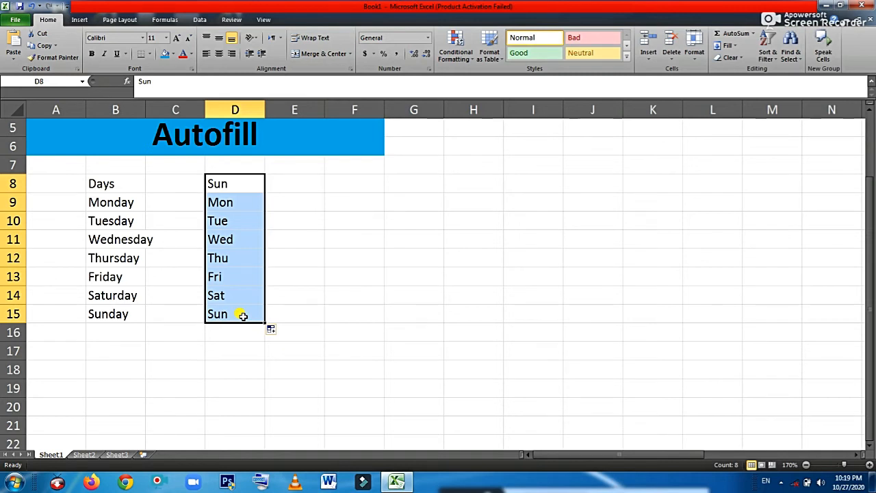
click(218, 316)
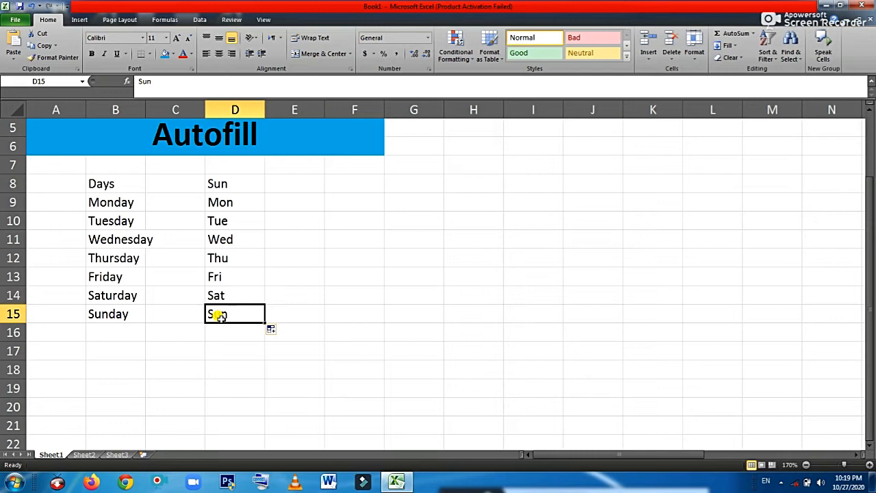
key(Delete)
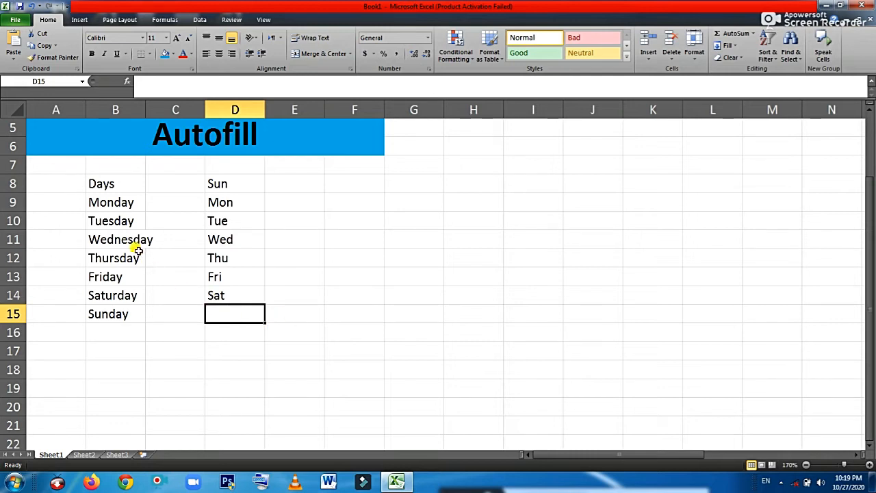
click(120, 243)
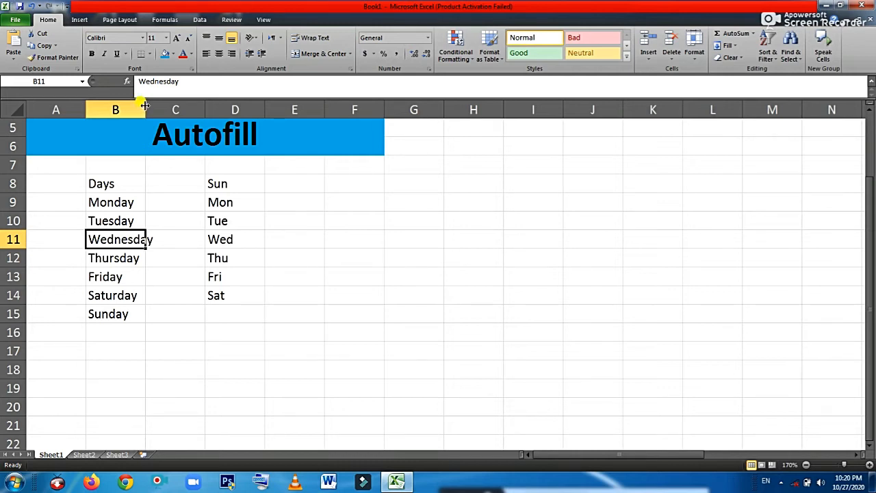
Drag column B's right border wider so Wednesday fits inside its cell
drag(145, 105, 160, 106)
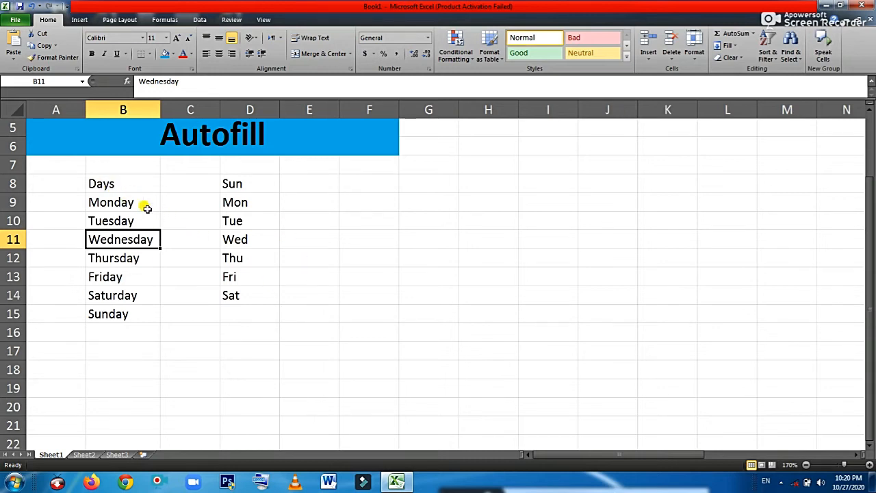
drag(137, 202, 129, 315)
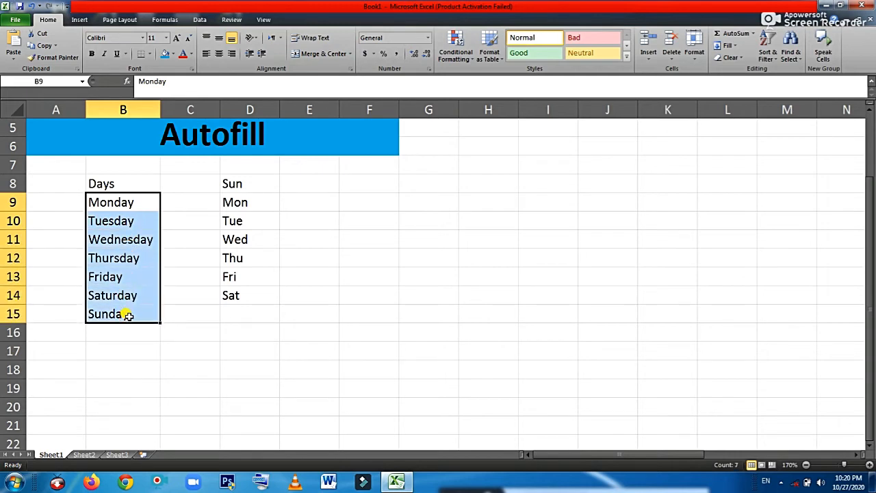
click(171, 202)
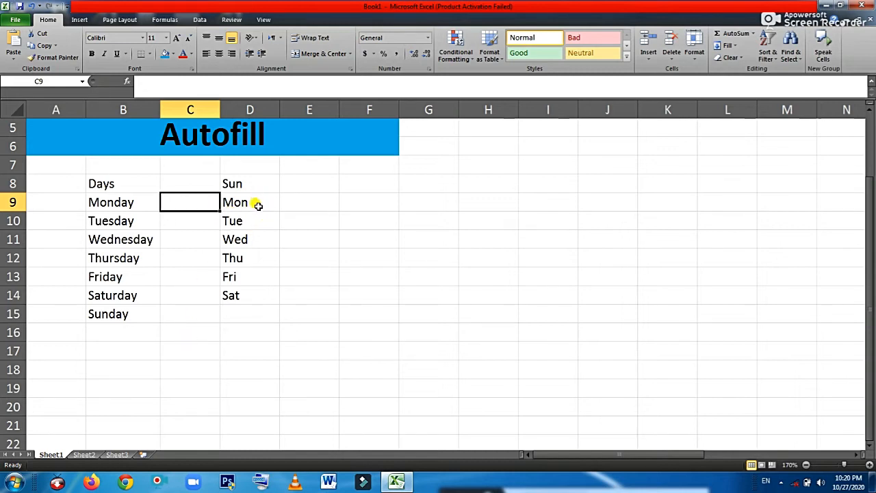
Enter 'Names of Months' in E8 and centre it across E8:F8
click(317, 186)
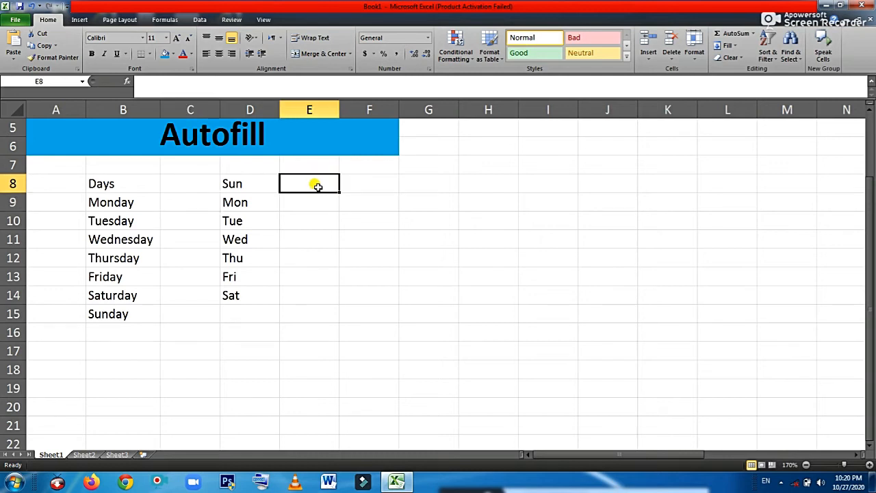
text(Nam)
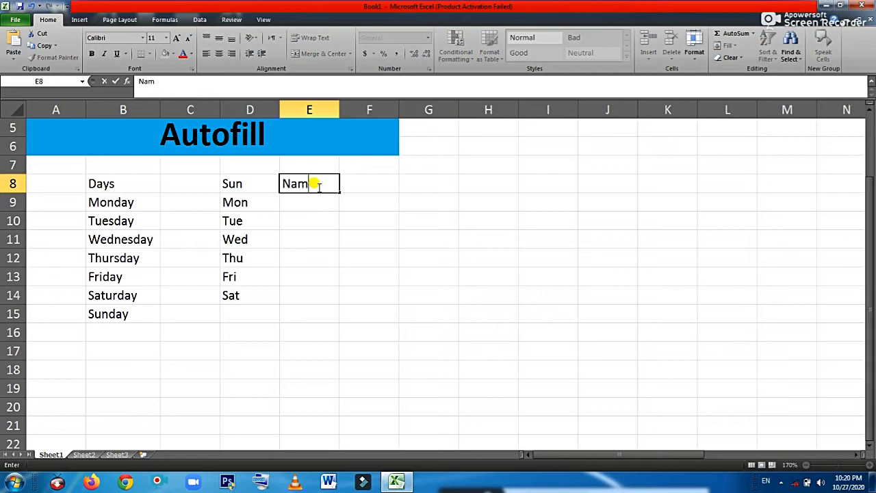
text(es of Months)
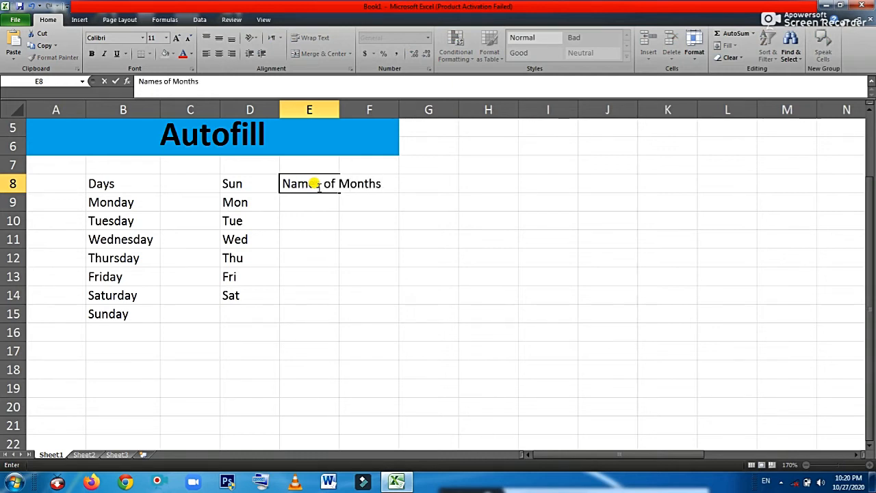
click(390, 238)
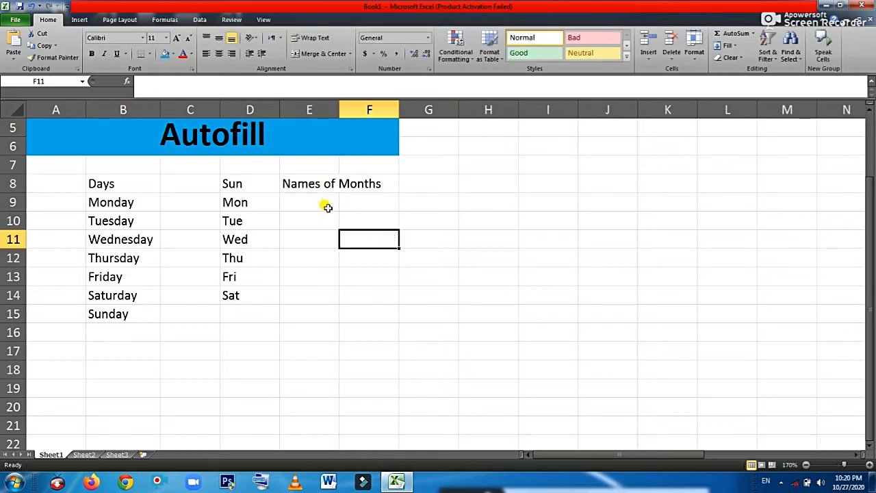
click(307, 183)
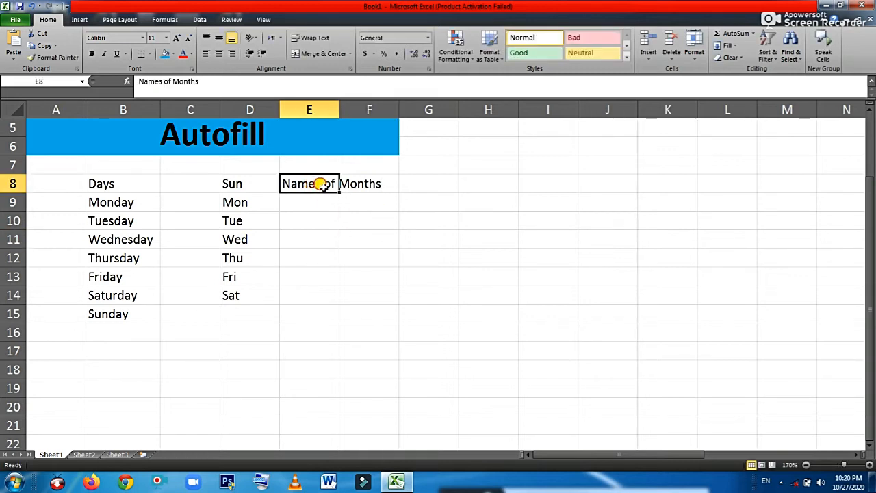
drag(322, 184, 352, 179)
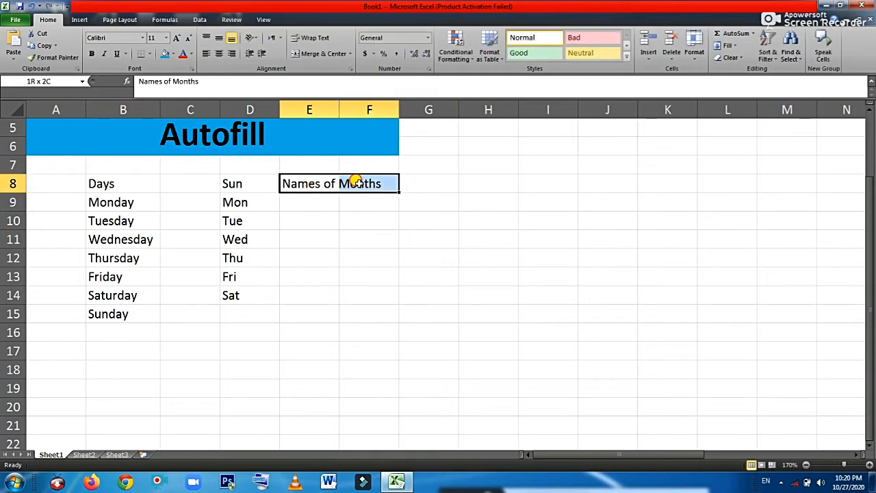
click(320, 55)
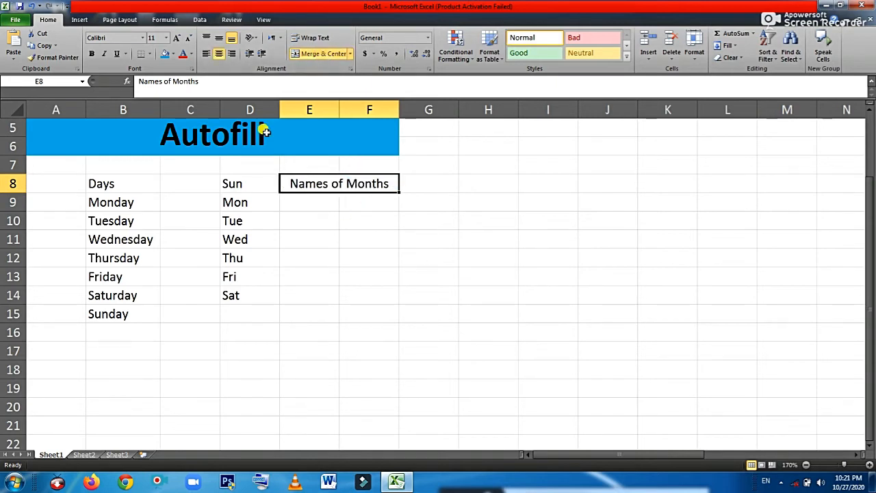
Raise the months heading to 14 pt and widen column F so it fits
click(176, 39)
click(175, 40)
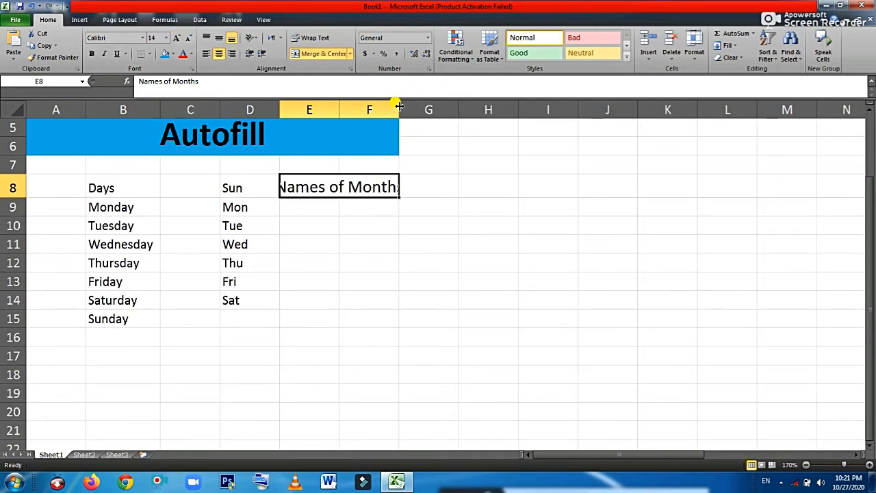
drag(399, 107, 417, 107)
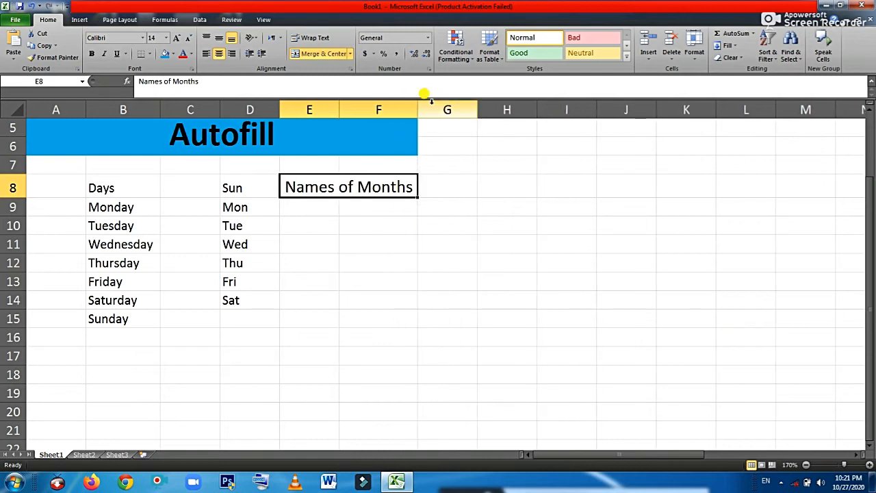
click(301, 213)
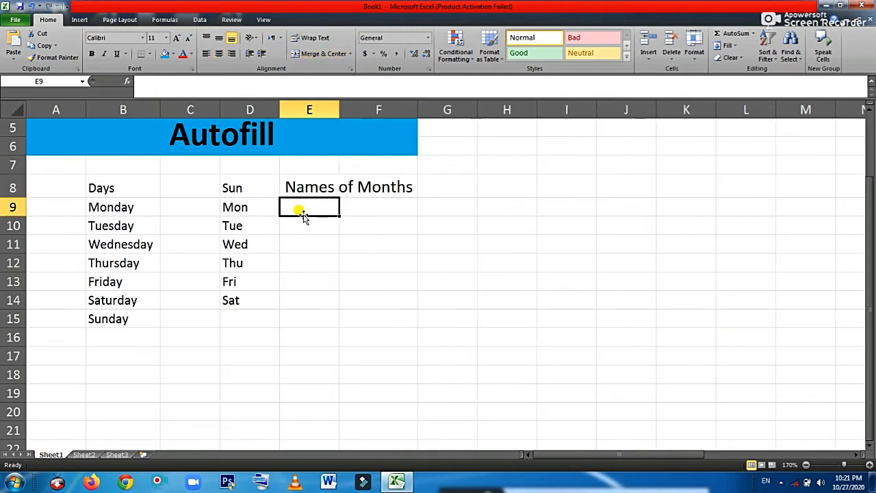
Type January in E9 and autofill month names down to November in E19
text(Januar)
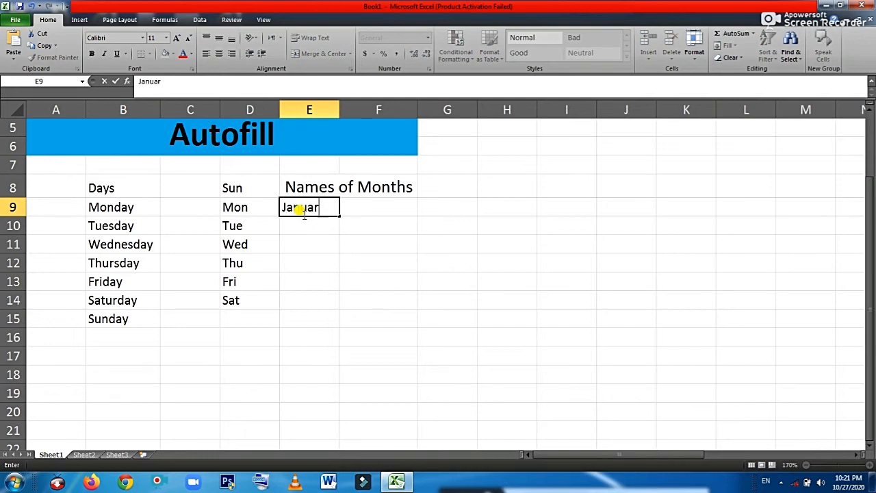
text(y)
drag(337, 216, 321, 395)
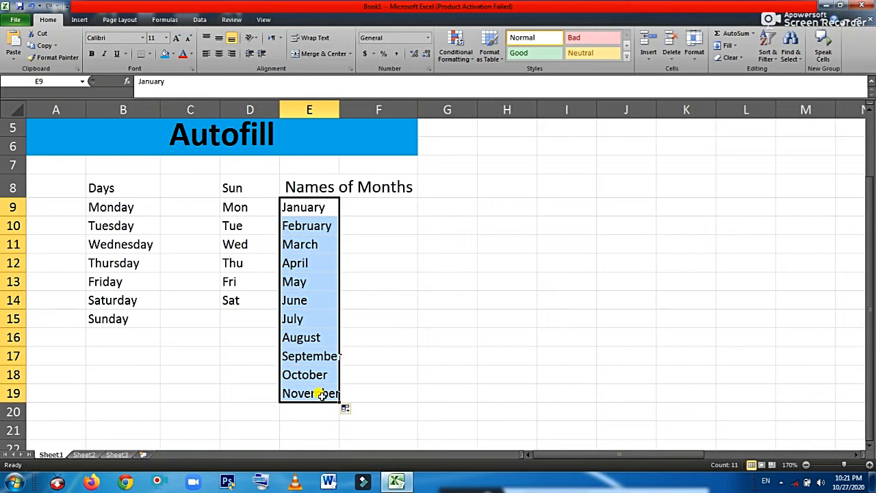
click(313, 206)
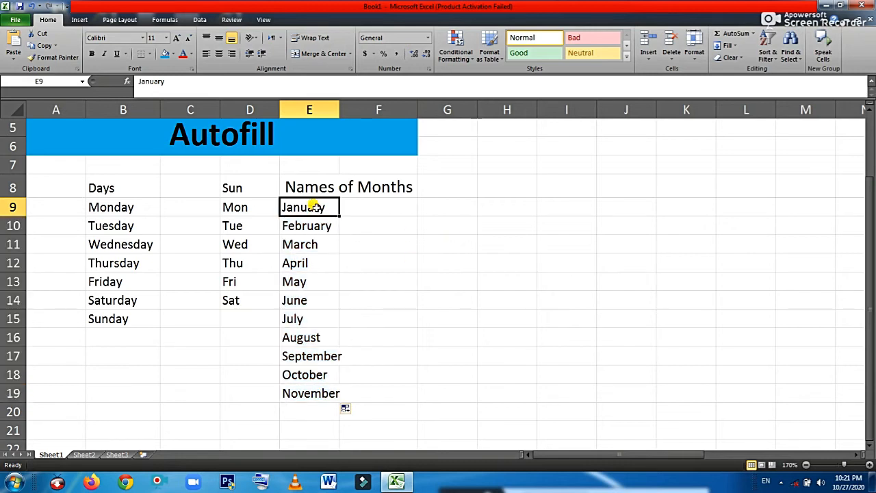
click(308, 302)
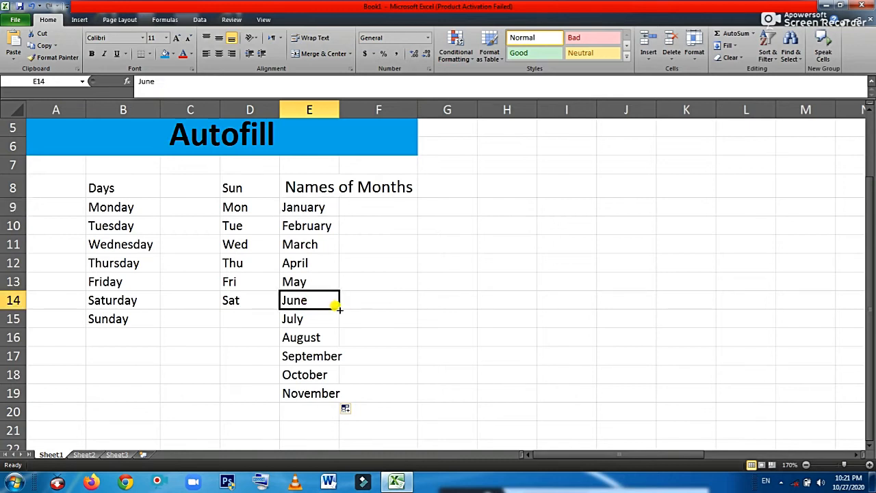
click(340, 309)
Extend June in E14 across to L14 (July–January) and autofit column H for September
drag(339, 309, 750, 293)
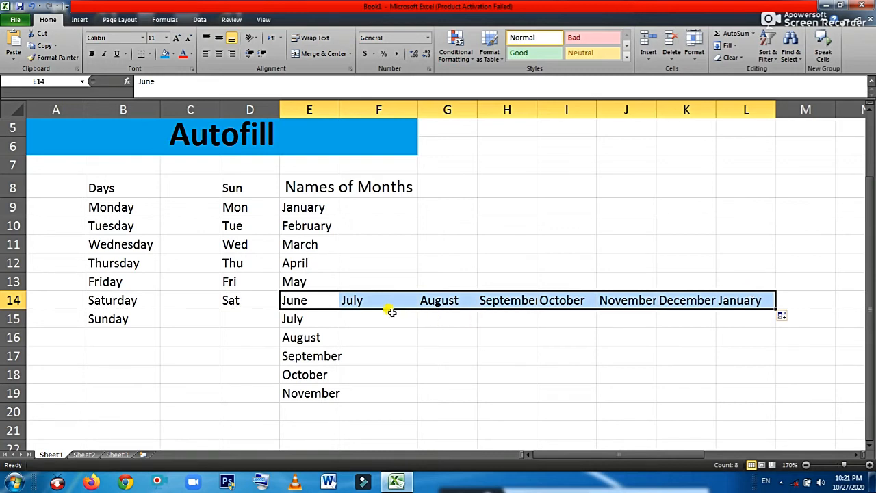
click(540, 301)
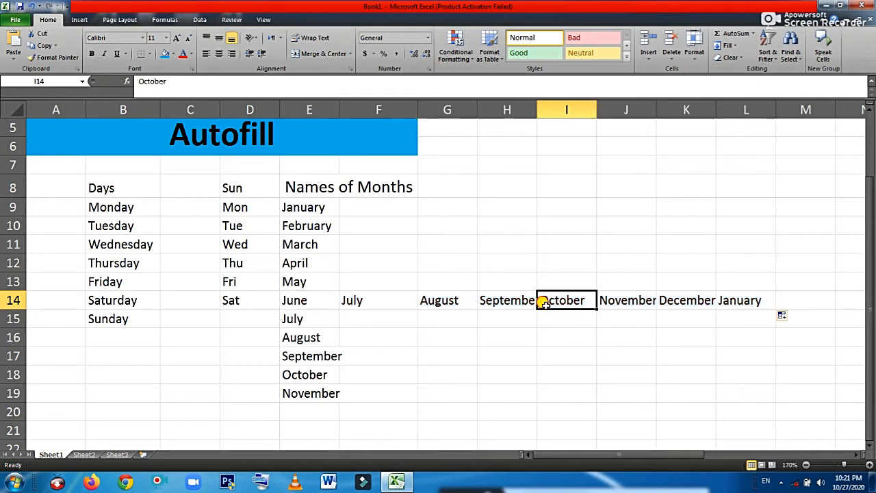
click(510, 301)
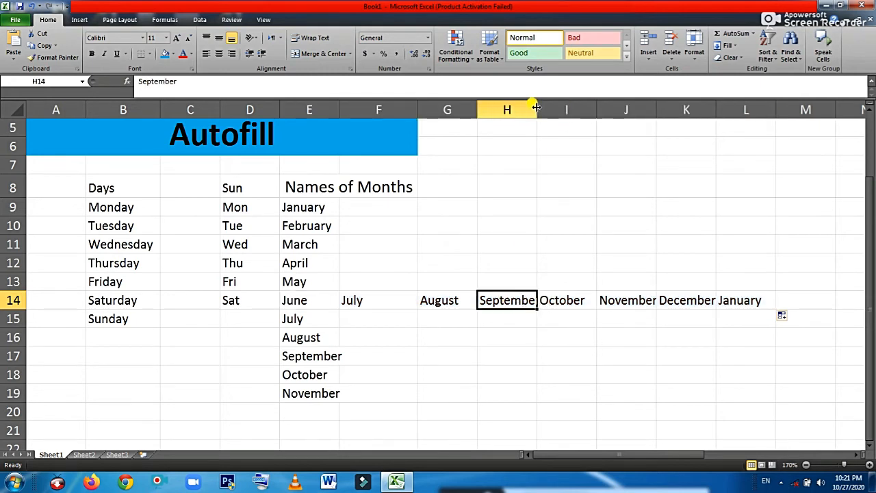
double_click(537, 108)
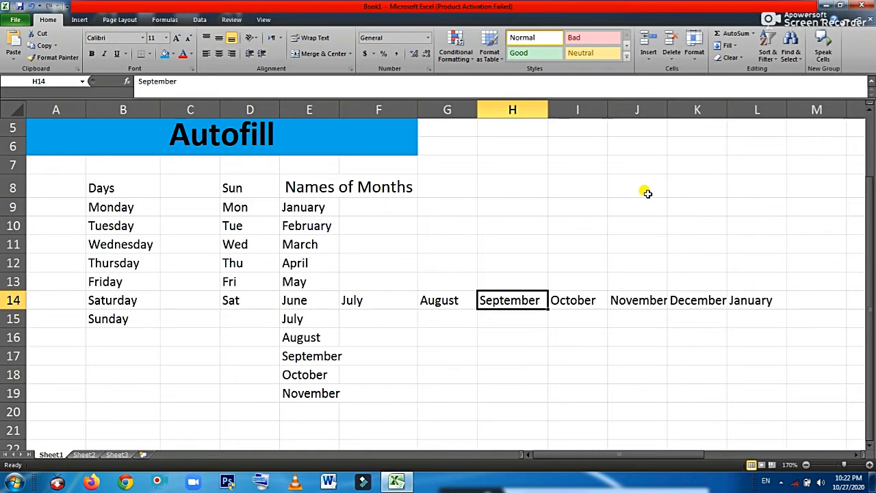
Undo the row 14 month fill, then autofill centred Jan–Nov abbreviations down F9:F19
key(ctrl+z)
key(ctrl+z)
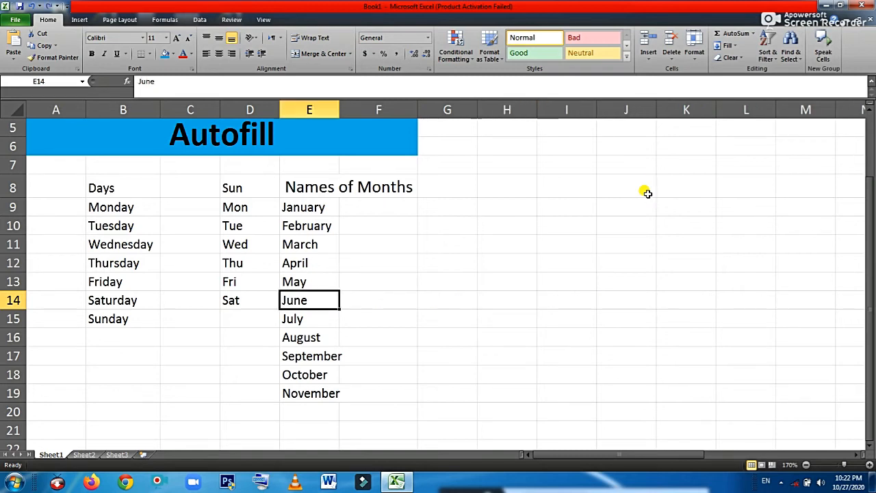
click(496, 295)
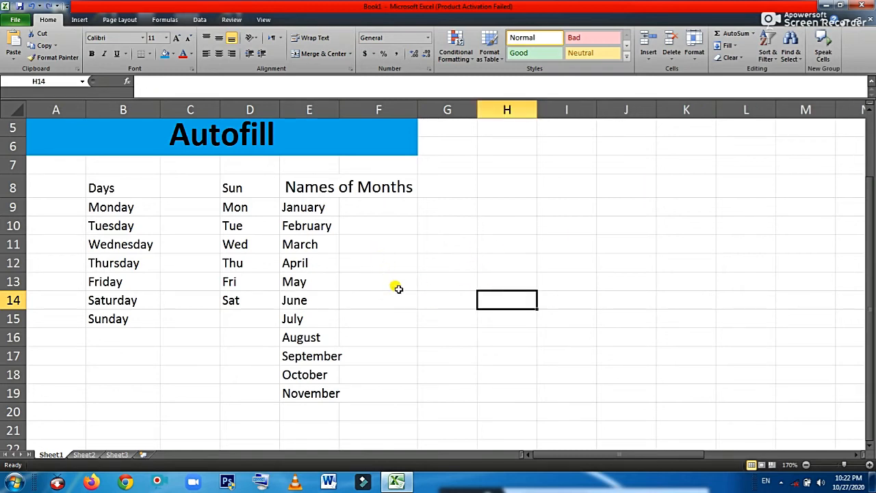
click(384, 209)
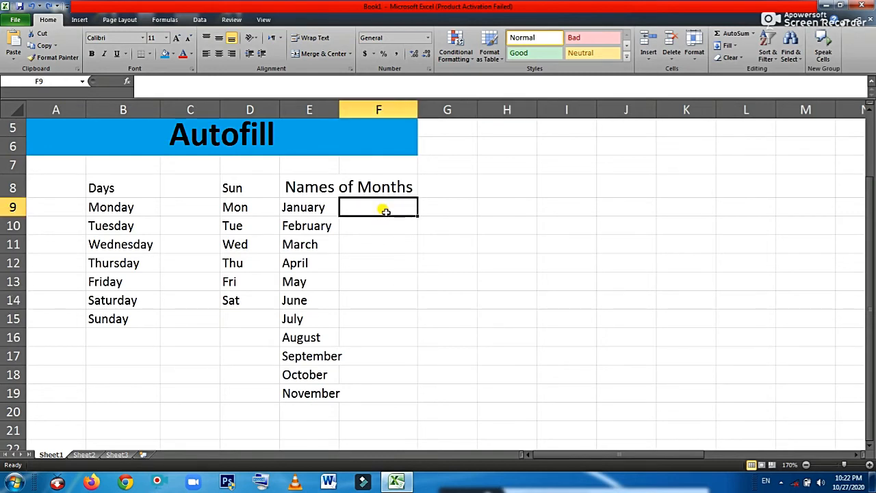
text(Jan)
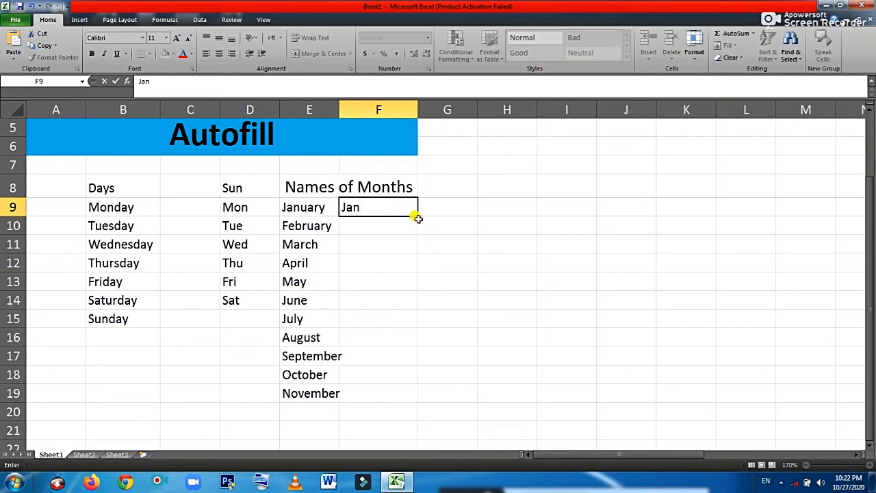
drag(415, 214, 414, 398)
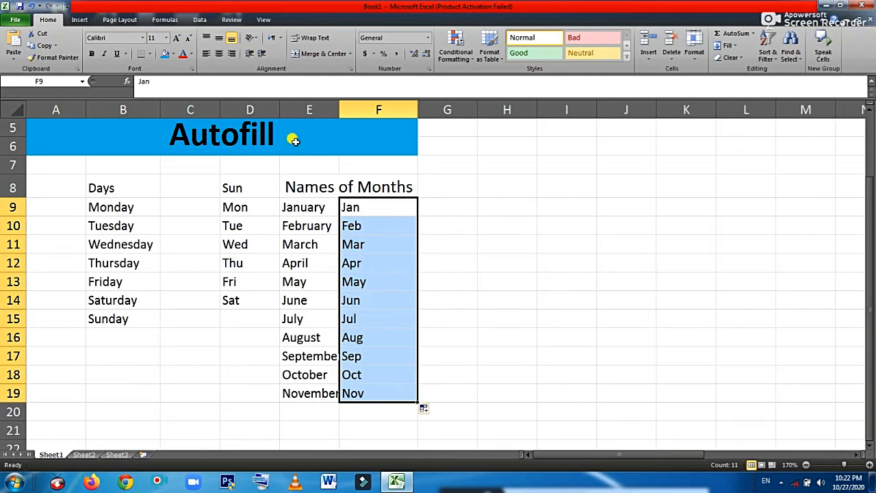
click(220, 57)
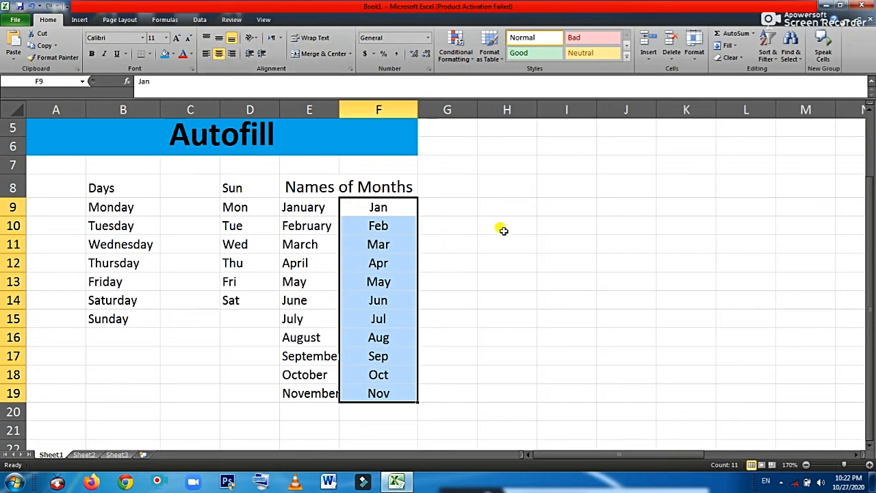
click(446, 211)
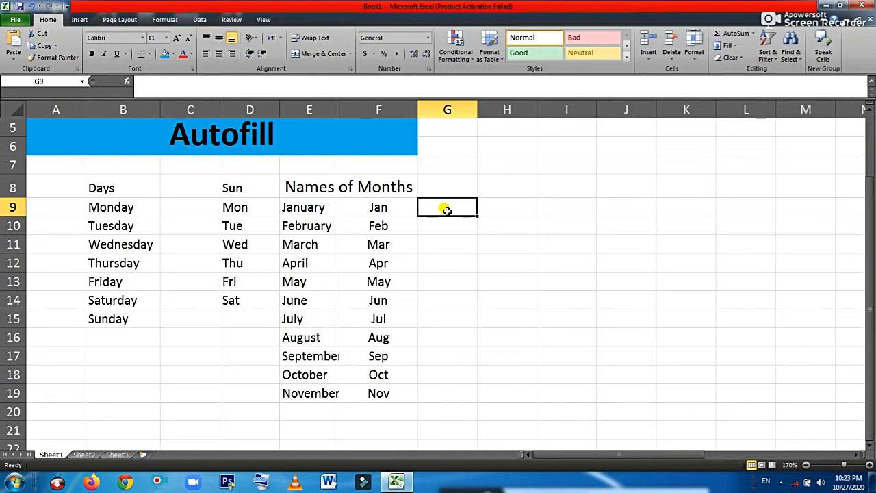
Add a centred 'S/No' heading in G9, autofit column G, and enter 1 in G10
text(S)
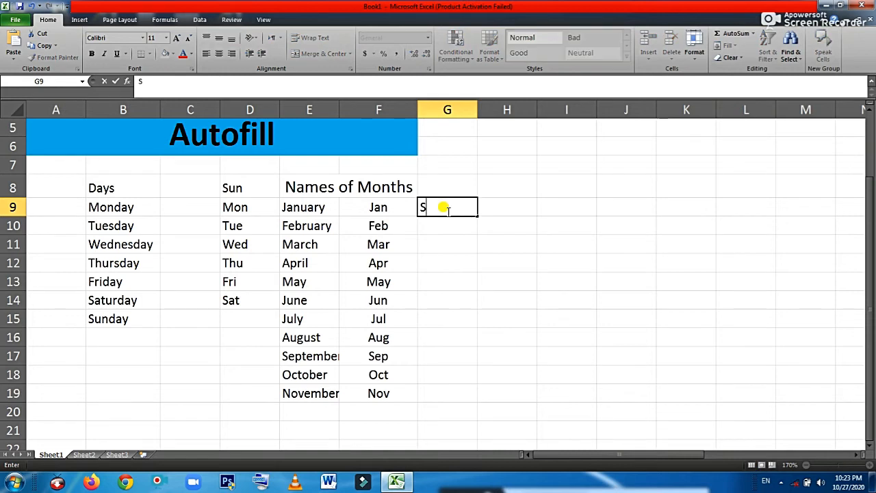
text(/No)
key(Return)
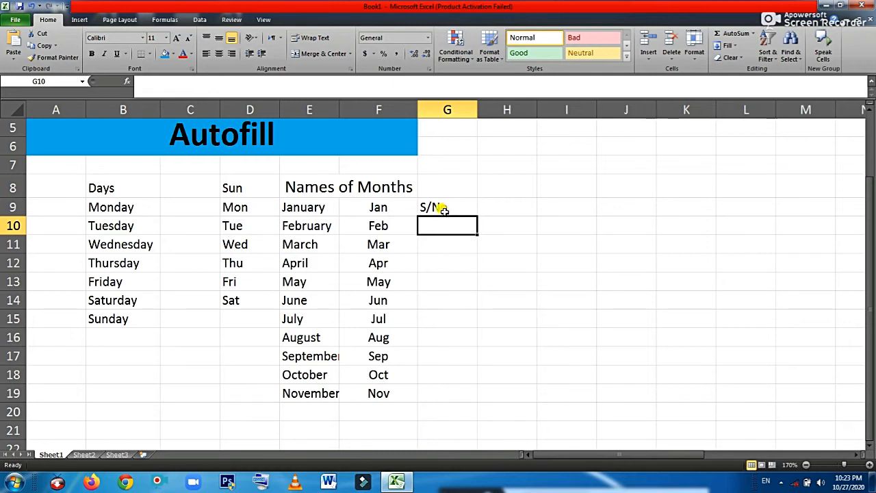
click(445, 209)
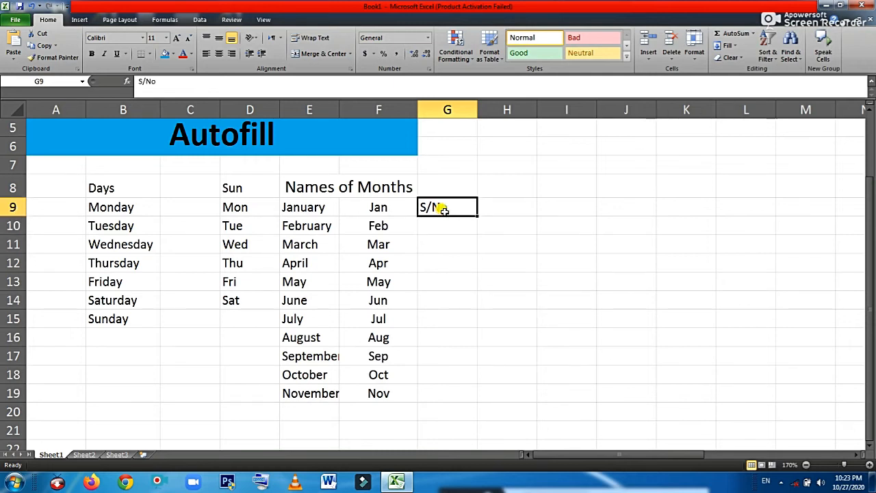
click(221, 54)
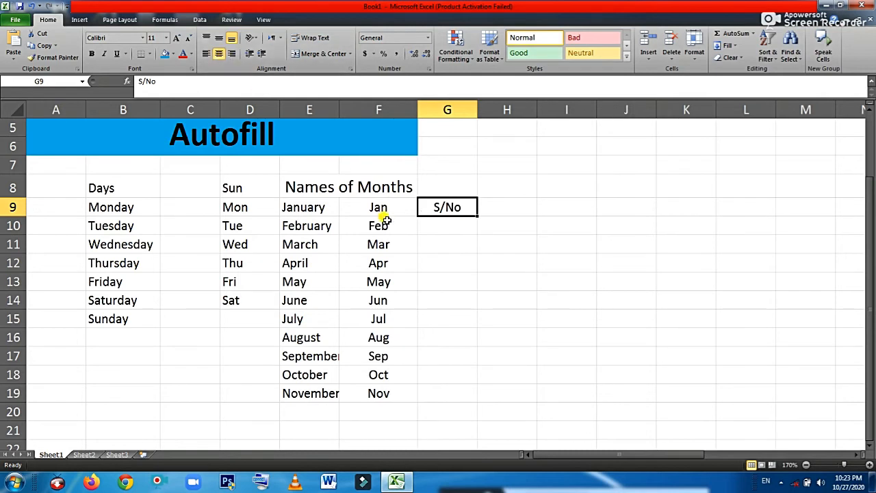
double_click(476, 106)
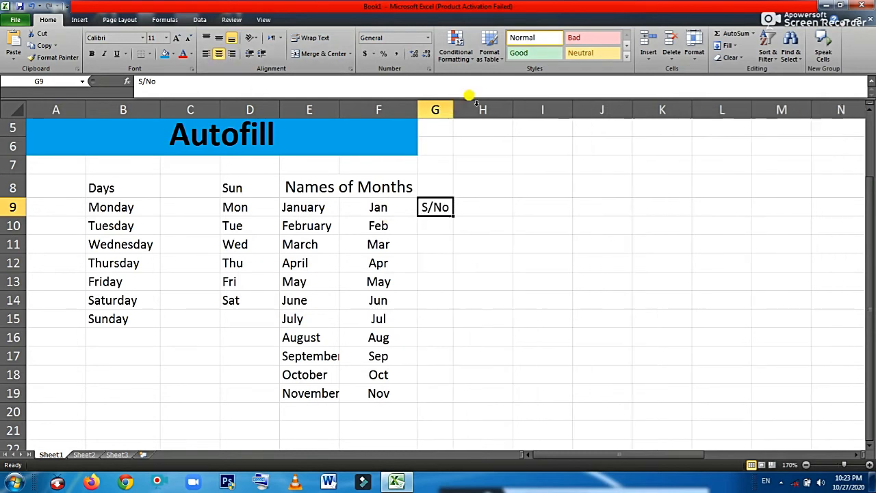
click(439, 231)
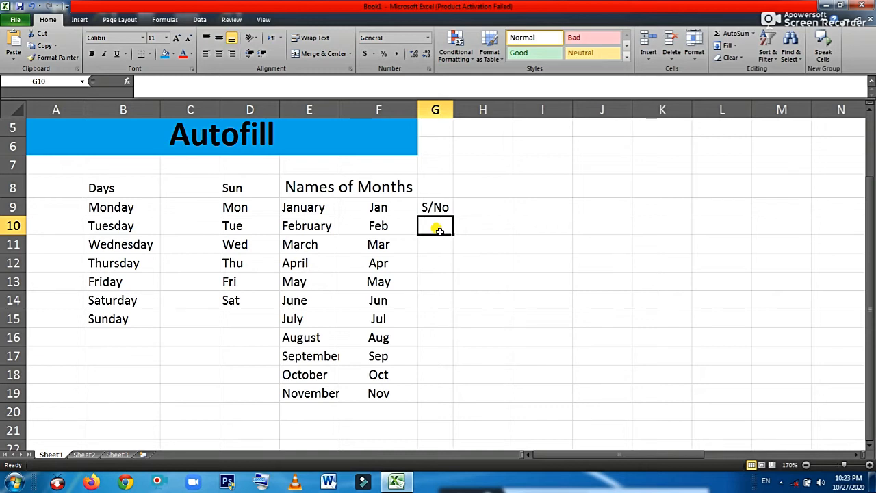
text(1)
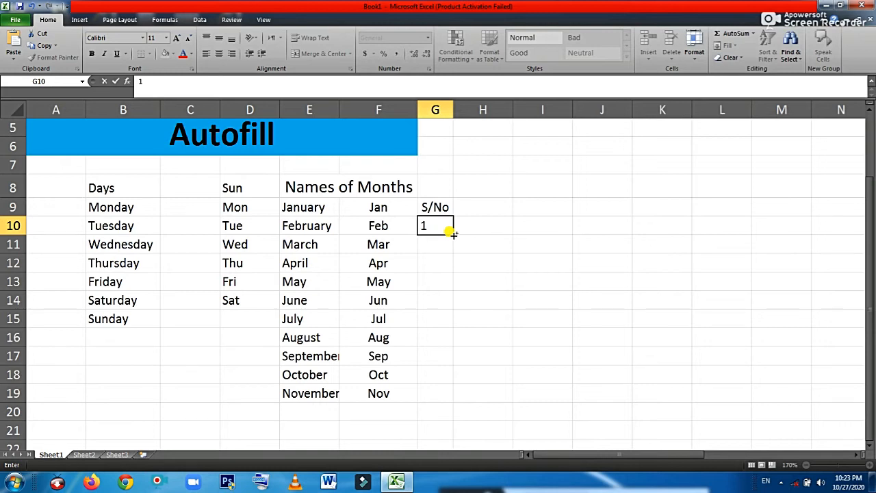
Fill G10:G21 with serial numbers 1 to 12 and centre them
click(453, 233)
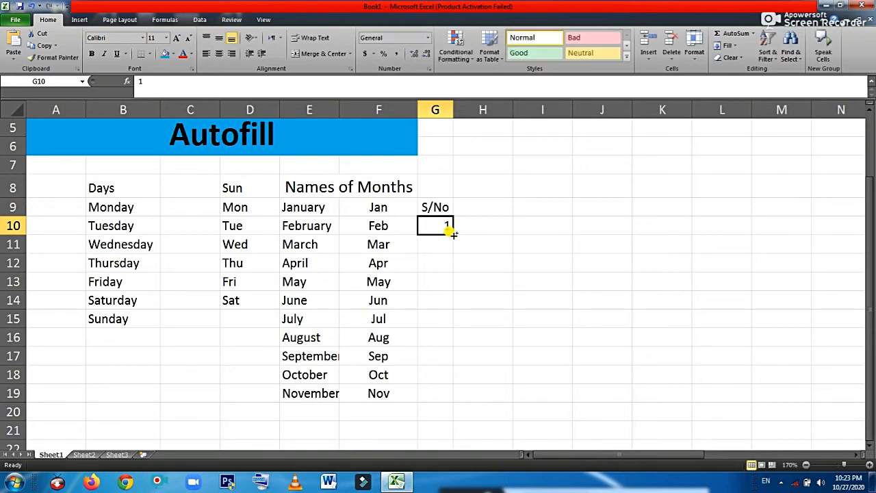
drag(453, 233, 429, 431)
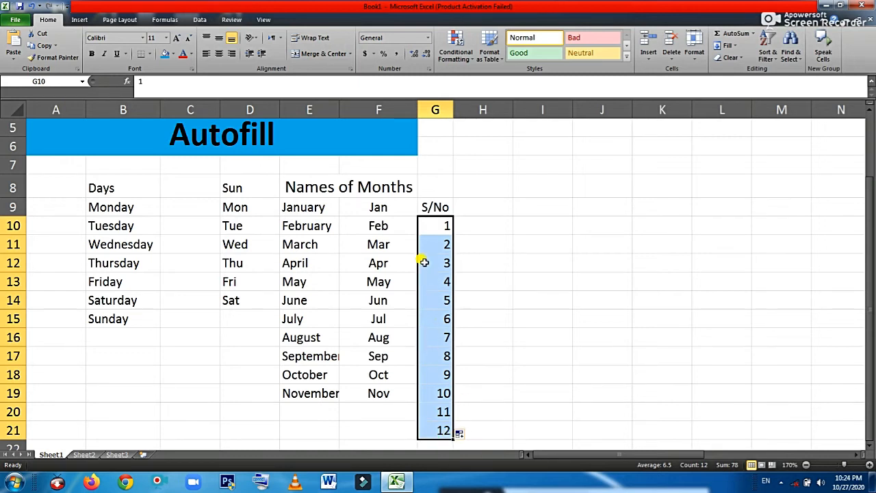
click(218, 54)
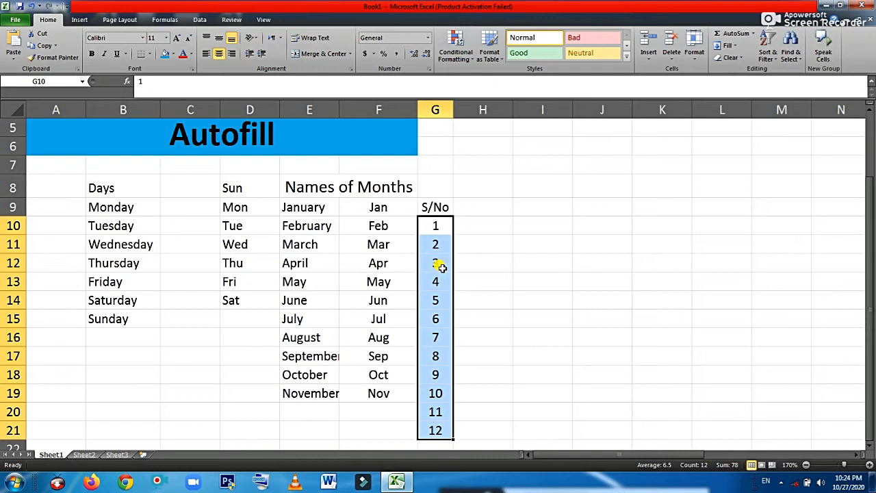
click(539, 225)
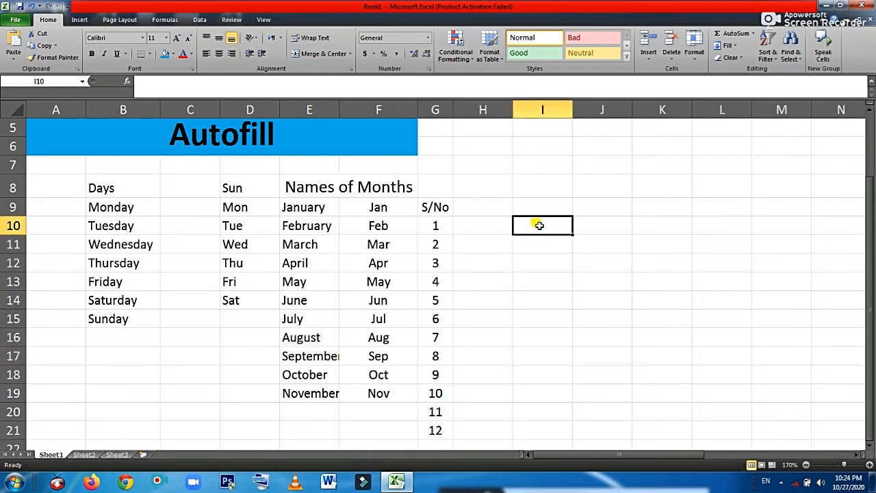
Enter 10 in I10 and fill it down to I21 as the series 10 to 21
text(10)
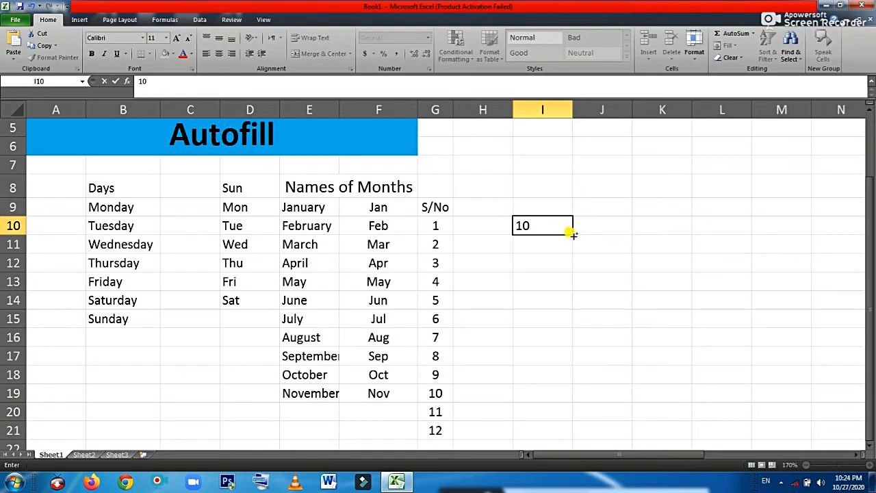
drag(569, 233, 546, 430)
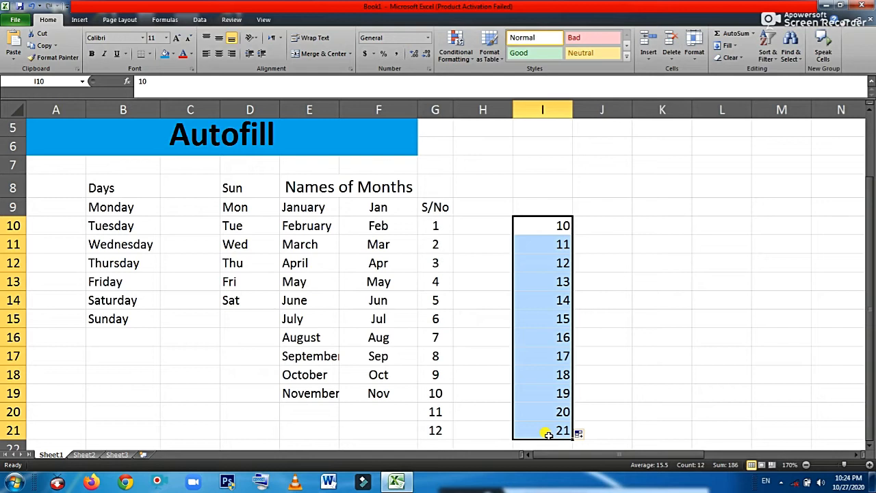
click(482, 230)
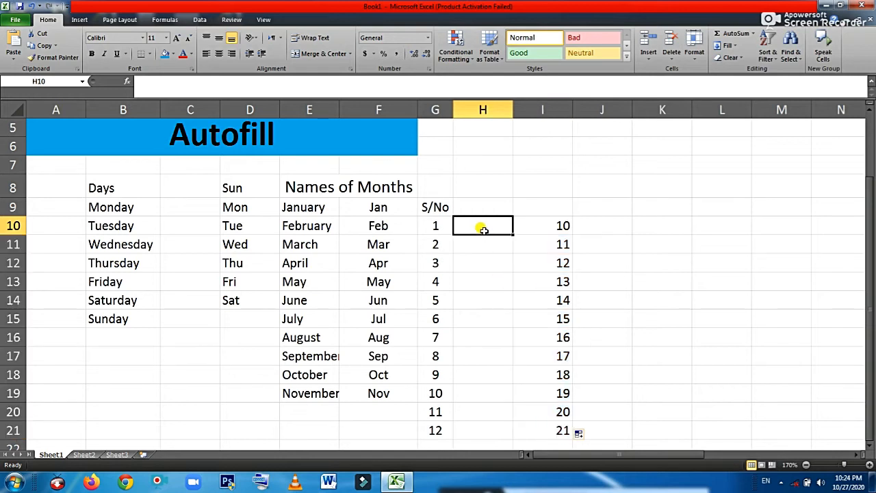
Enter 50 in H10 and fill the series 50 to 61 down to H21
text(50)
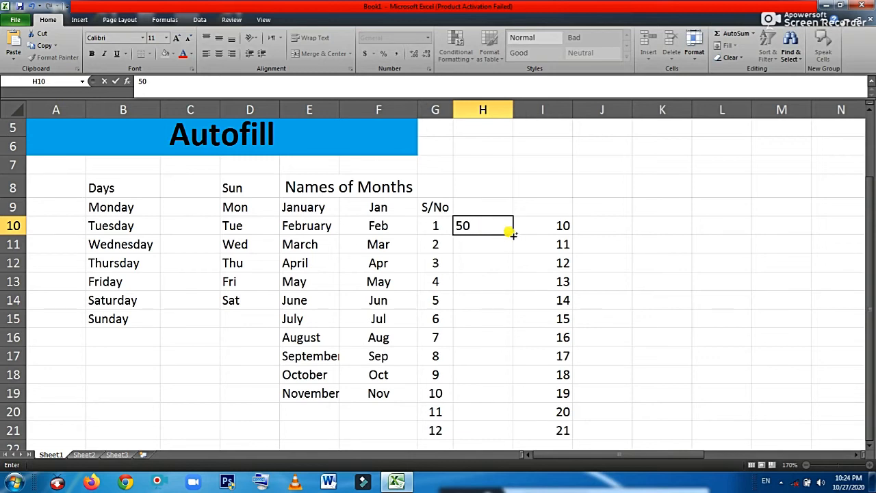
click(510, 233)
drag(507, 231, 493, 429)
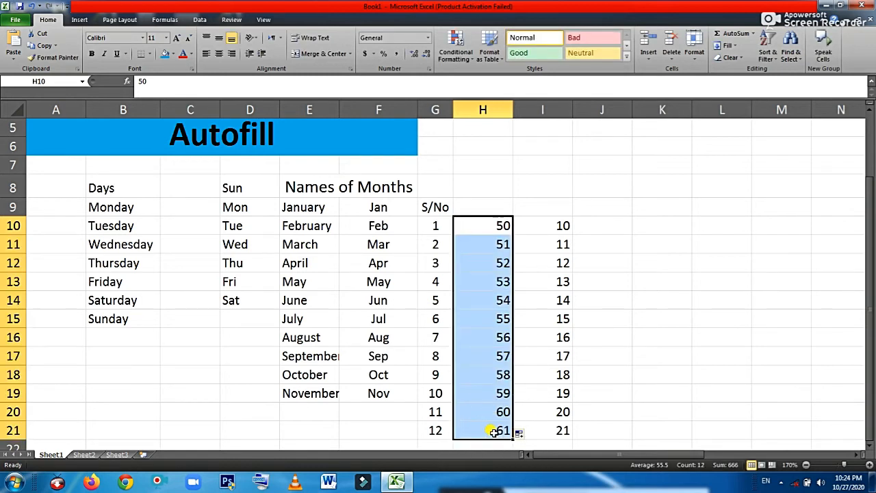
click(641, 230)
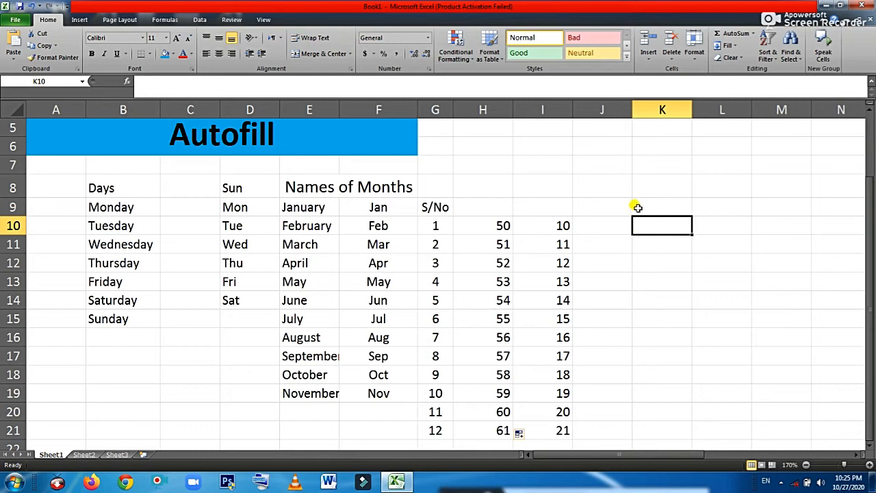
Type the heading 'Odd' in K9
click(643, 206)
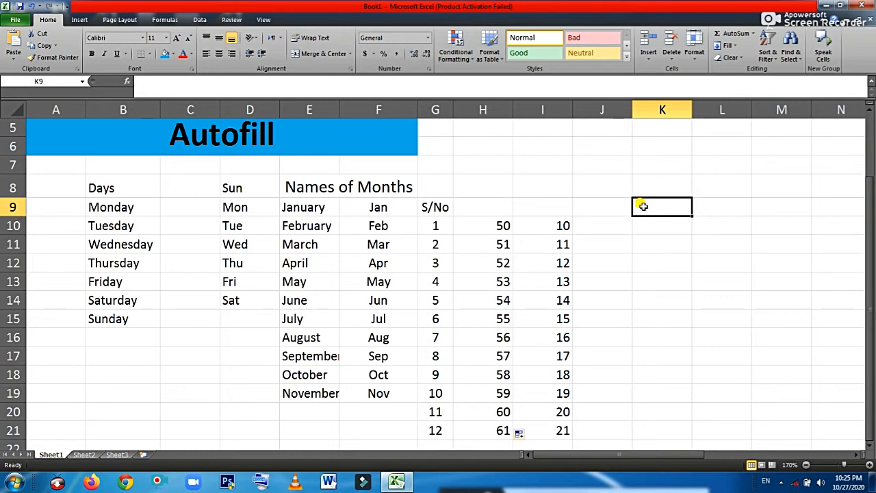
text(Odd)
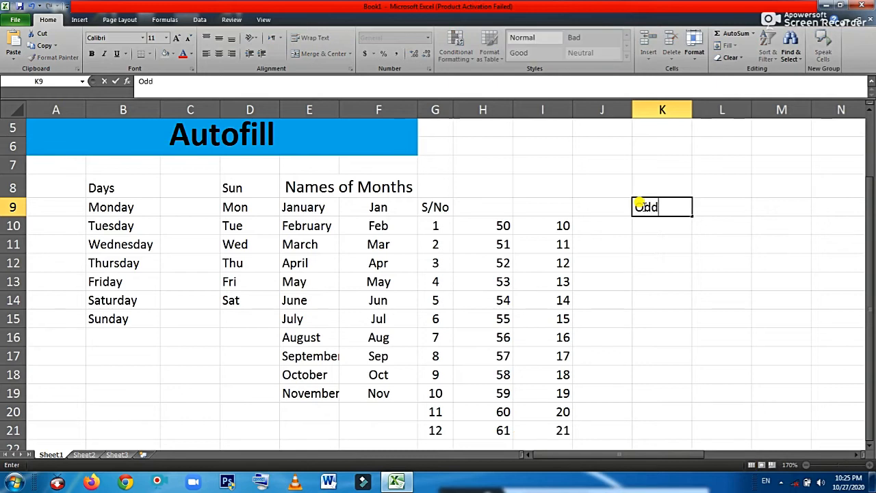
key(Return)
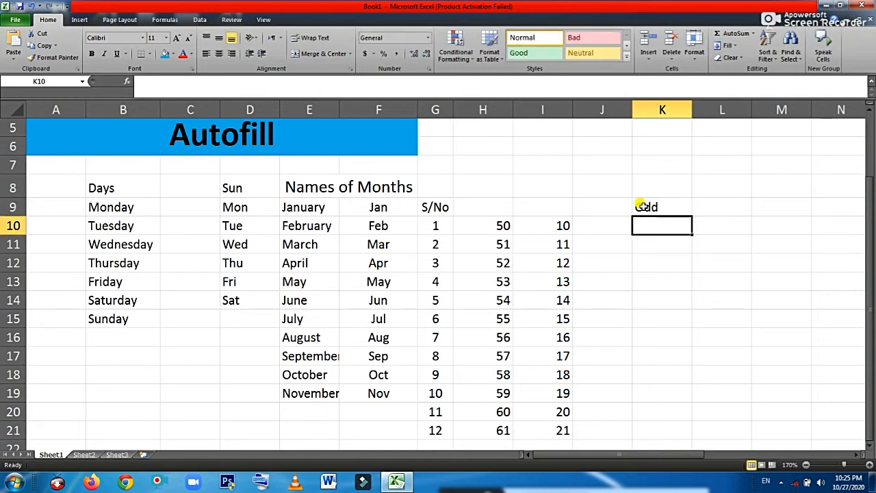
click(644, 206)
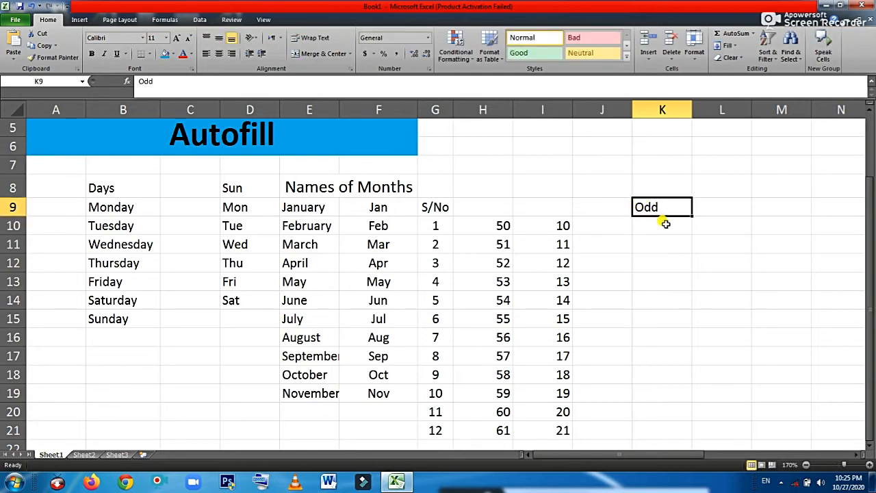
Enter 1, 3, 5 in K10:K12 and fill the odd series down to 23 in K21
click(665, 225)
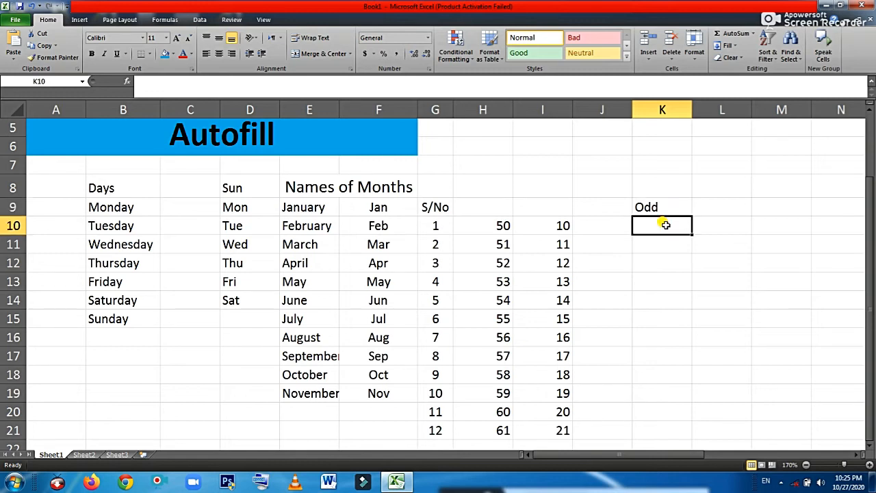
text(1)
key(Return)
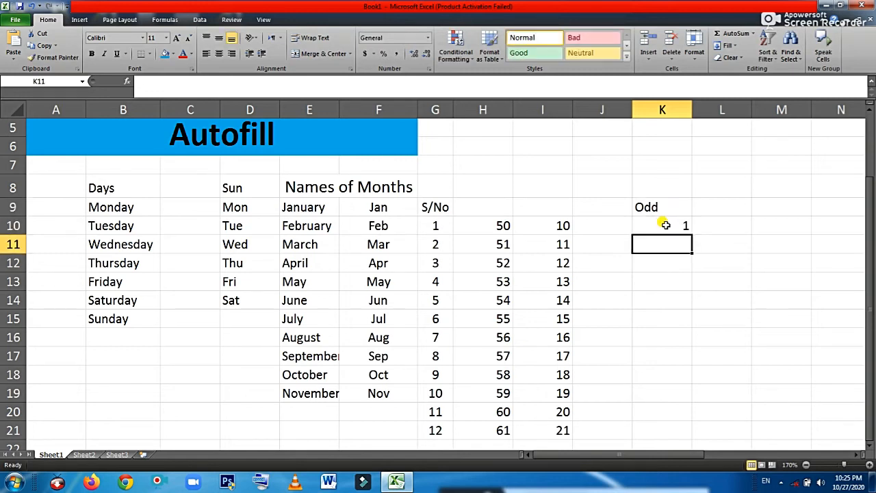
text(3)
key(Return)
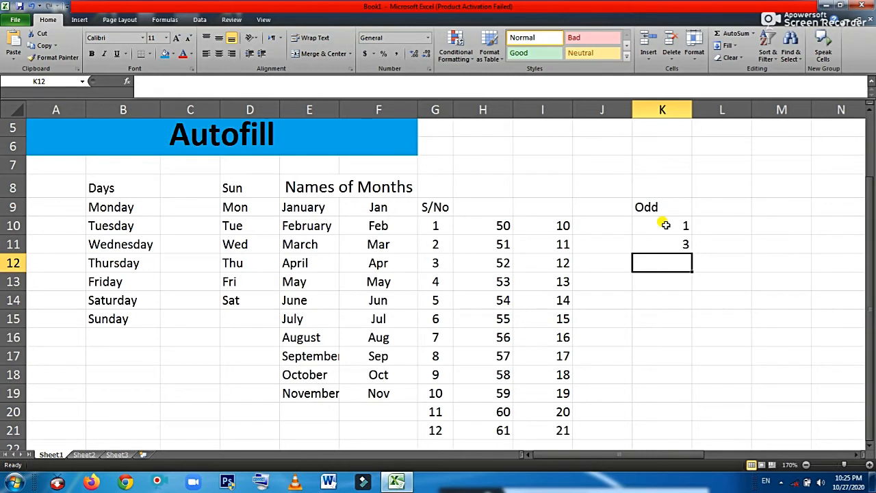
text(5)
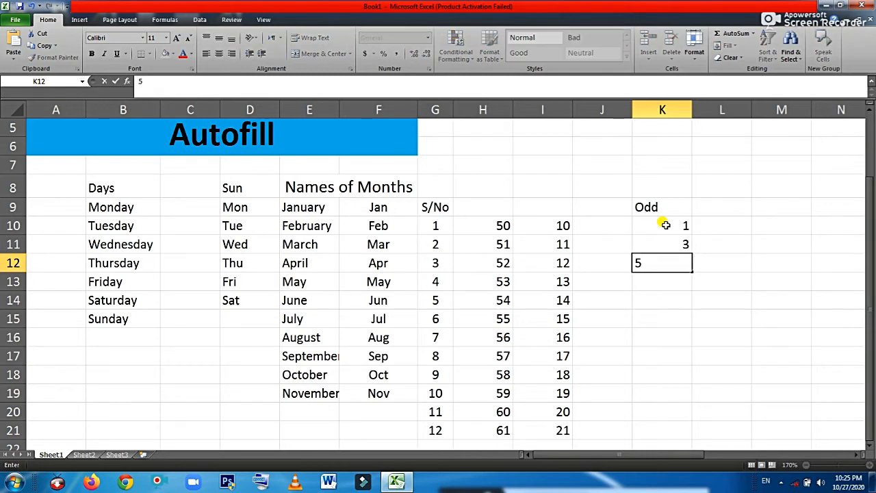
key(Return)
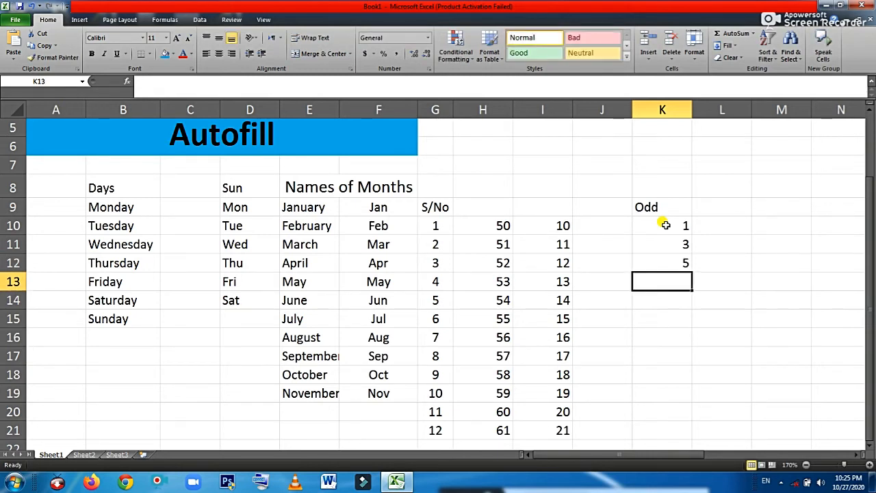
drag(665, 224, 661, 257)
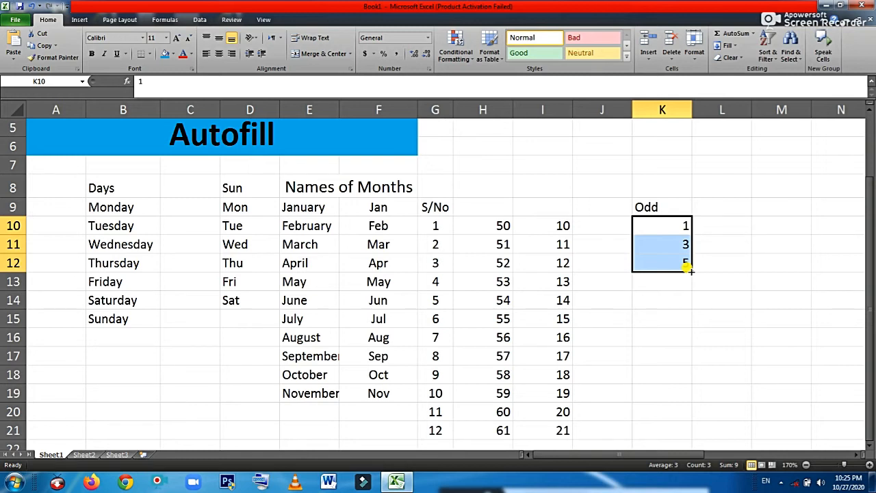
drag(688, 267, 689, 268)
drag(673, 309, 681, 430)
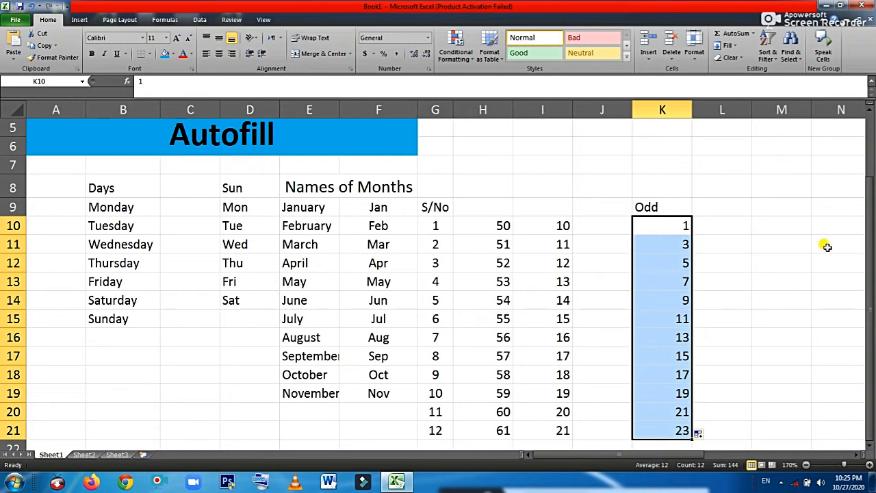
Type the heading 'Even' in L9 with 2, 4, 6 below it in L10:L12
click(741, 209)
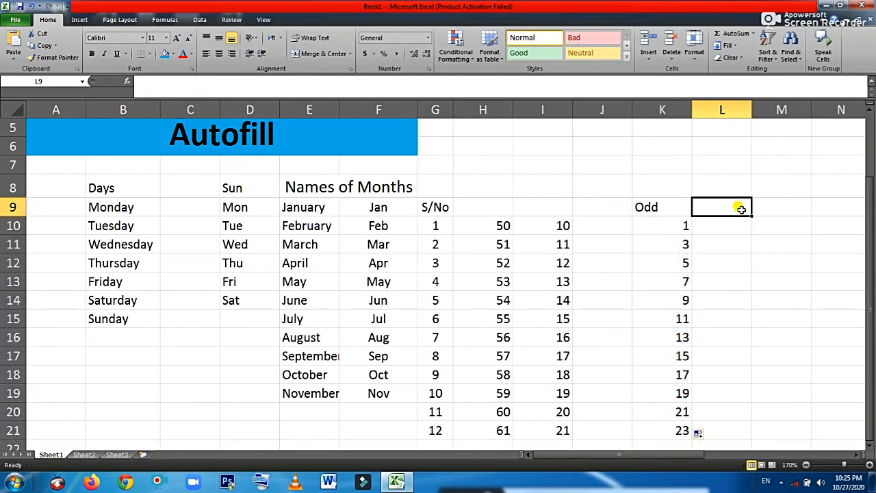
text(Even)
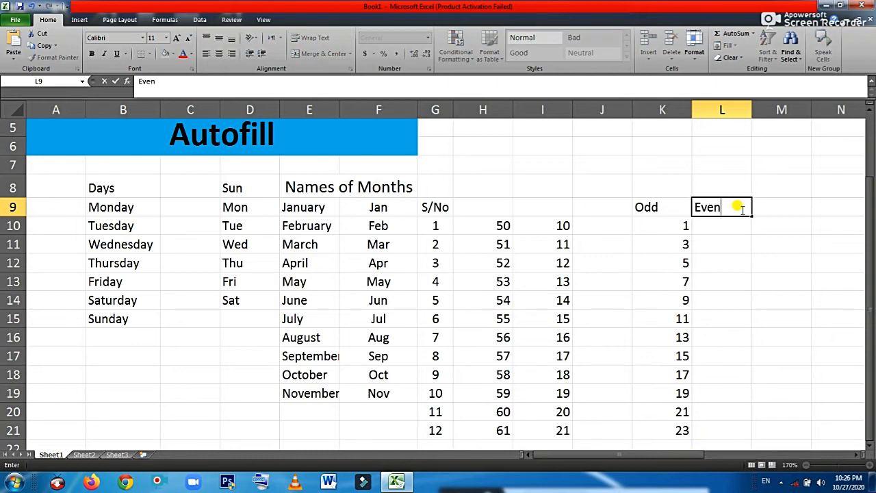
key(Return)
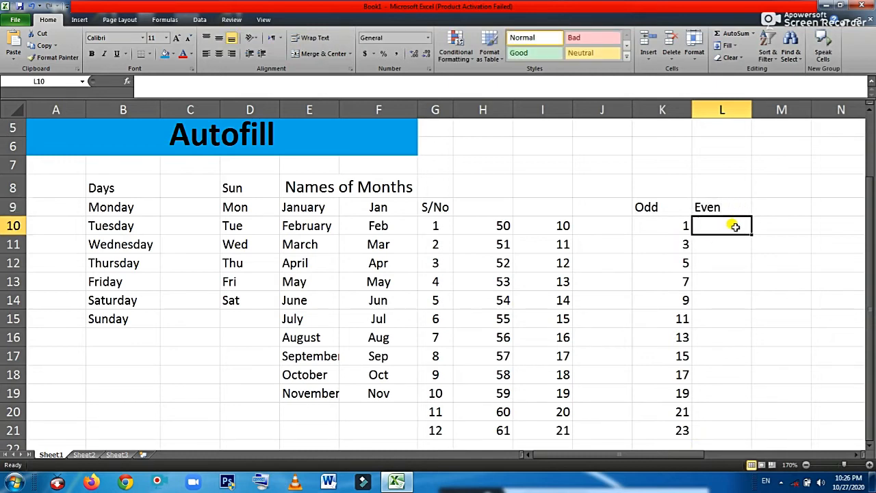
text(2)
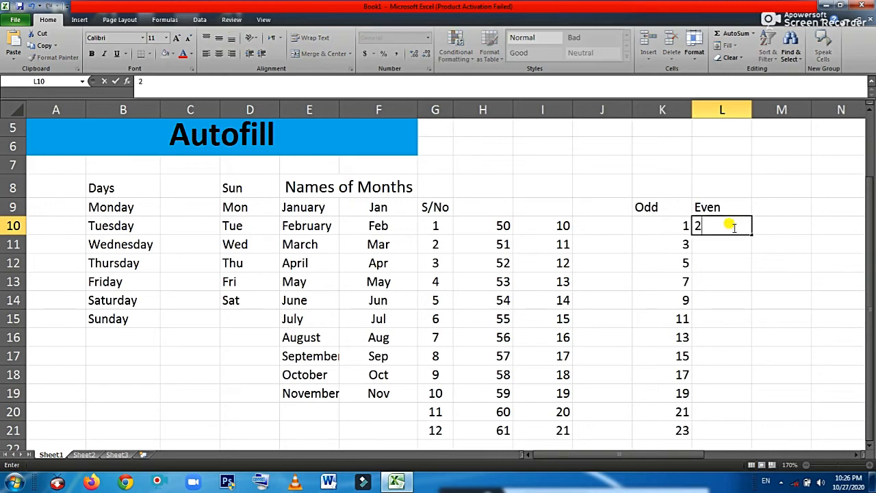
key(Return)
text(4)
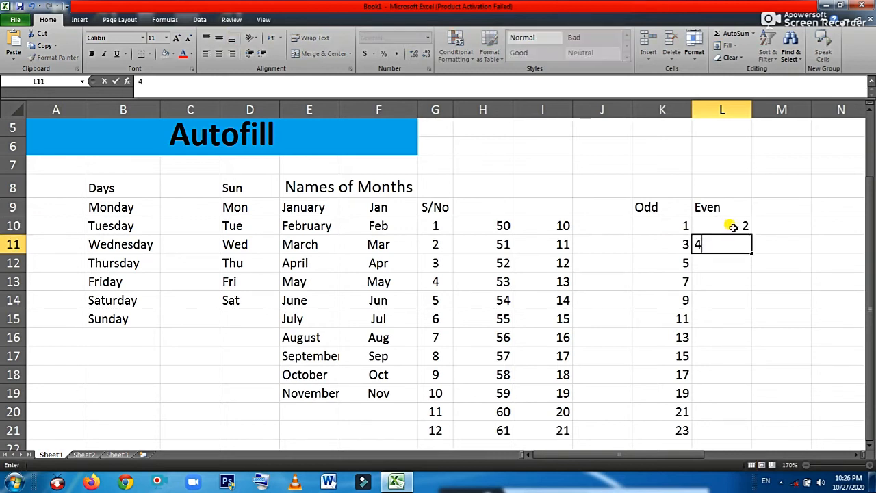
key(Return)
text(6)
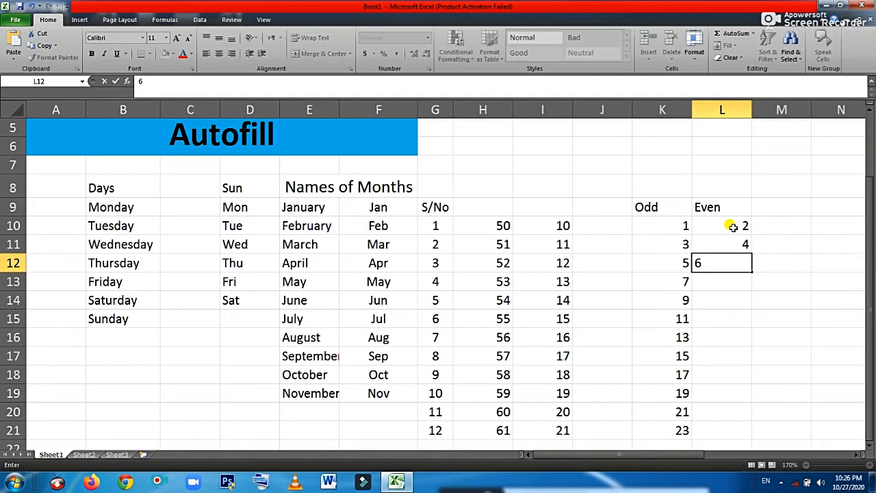
key(Return)
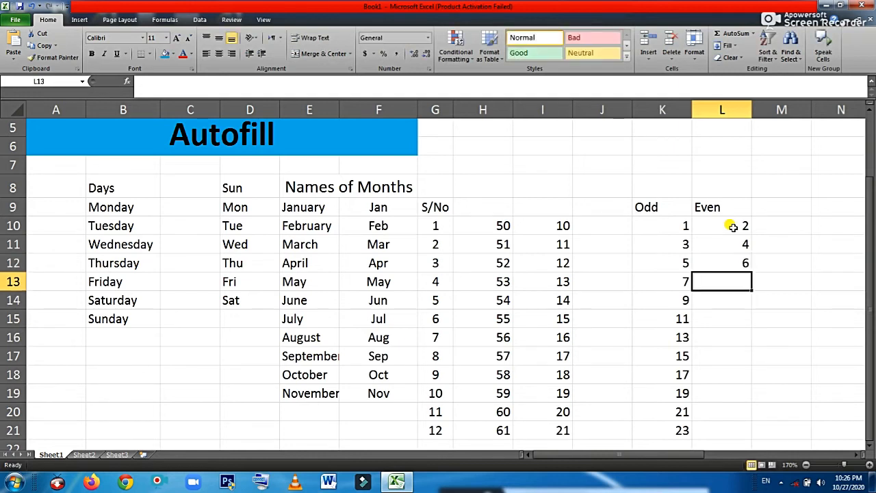
Fill the even series down to 24 in L21, then scroll right to N9
drag(732, 227, 732, 257)
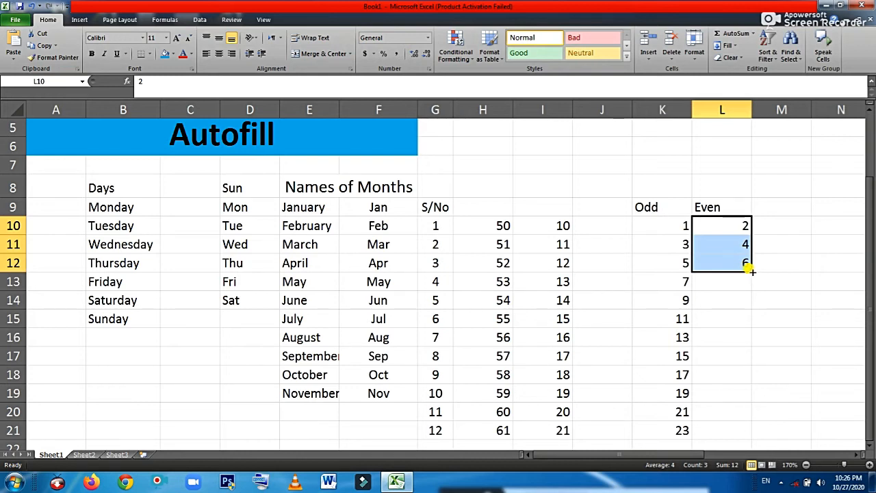
drag(751, 271, 742, 430)
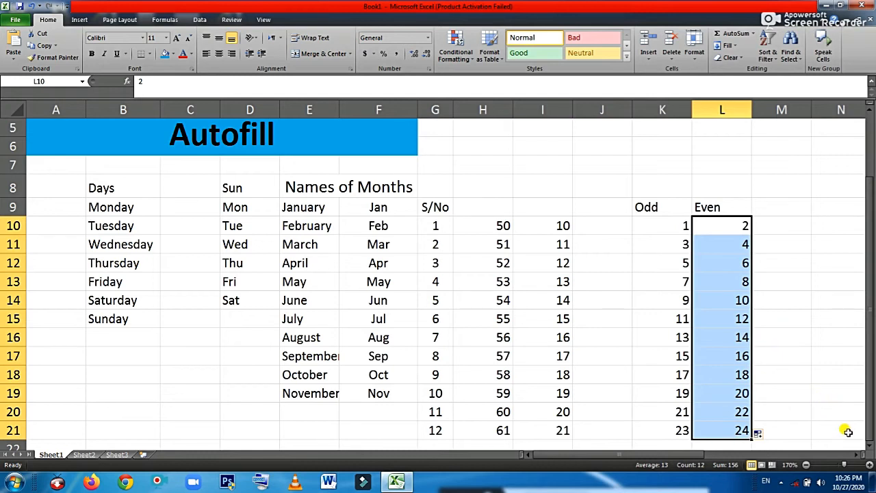
click(862, 454)
click(862, 454)
click(862, 455)
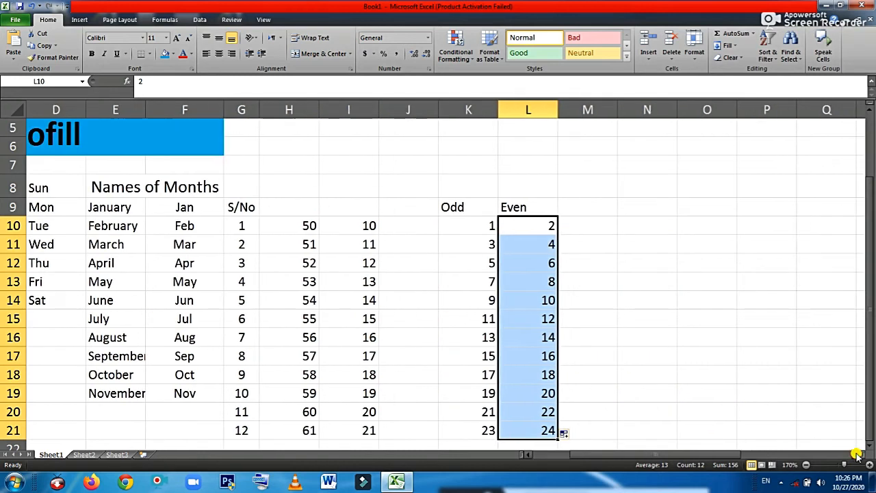
click(861, 454)
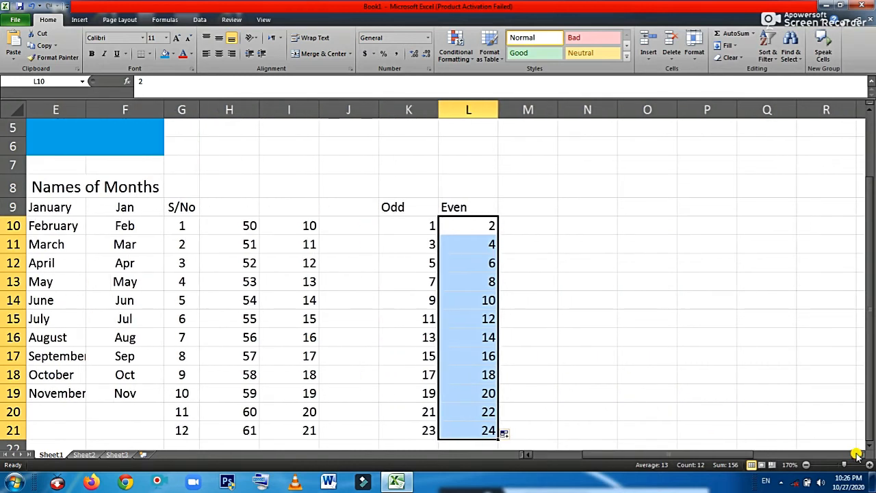
click(583, 211)
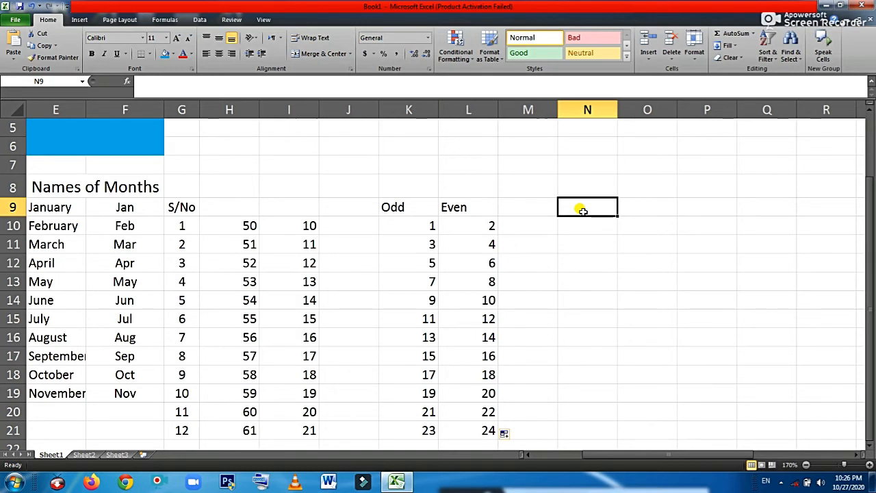
Enter 0.25 in N9 and 0.5 in N10
text(0.2)
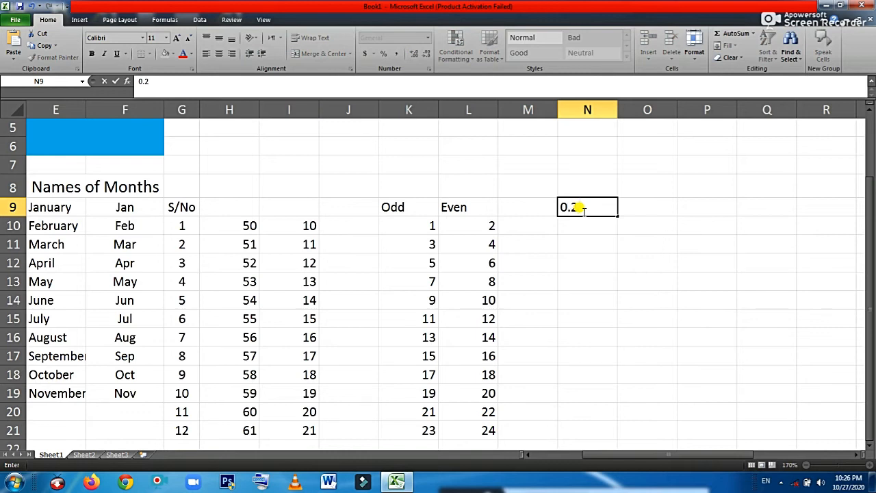
text(5)
key(Return)
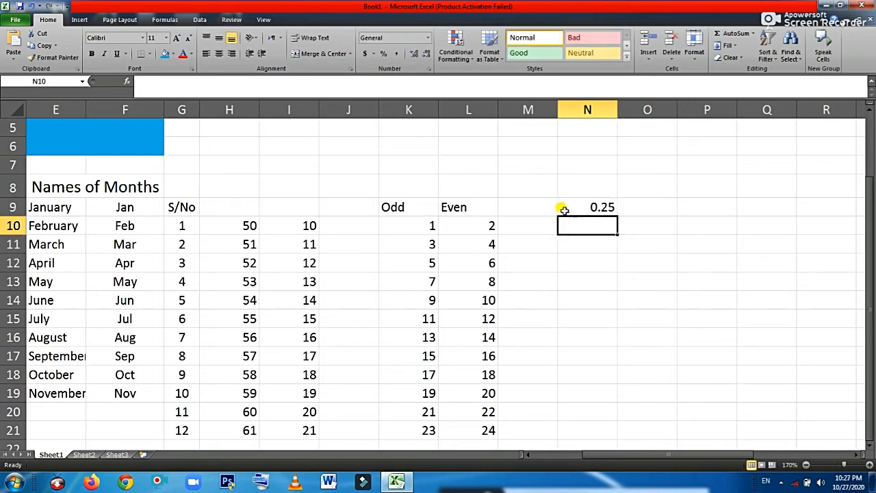
click(563, 210)
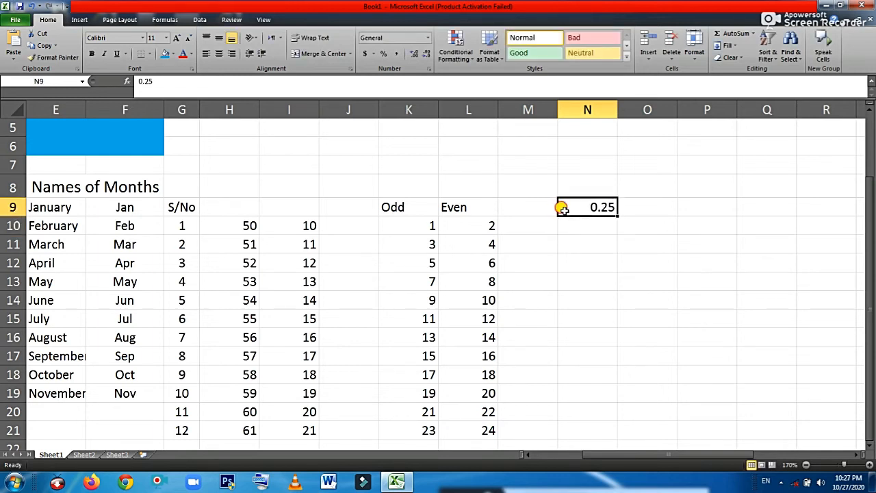
click(611, 218)
click(607, 222)
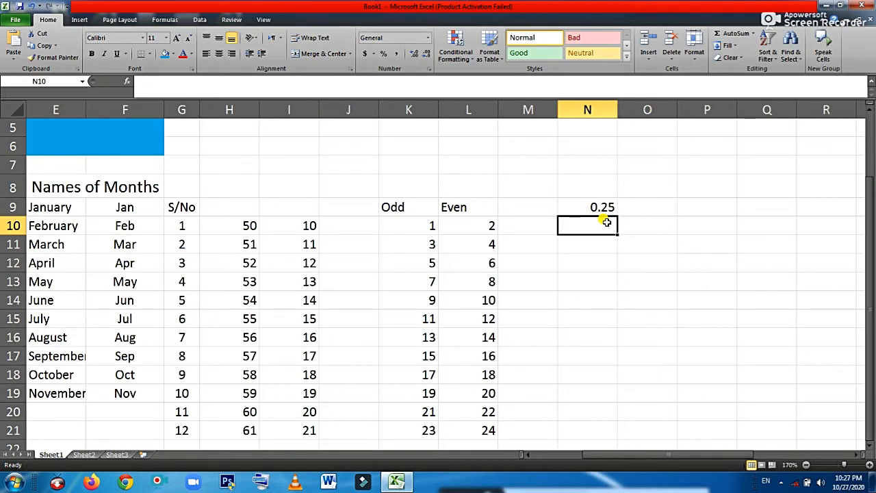
text(0.5)
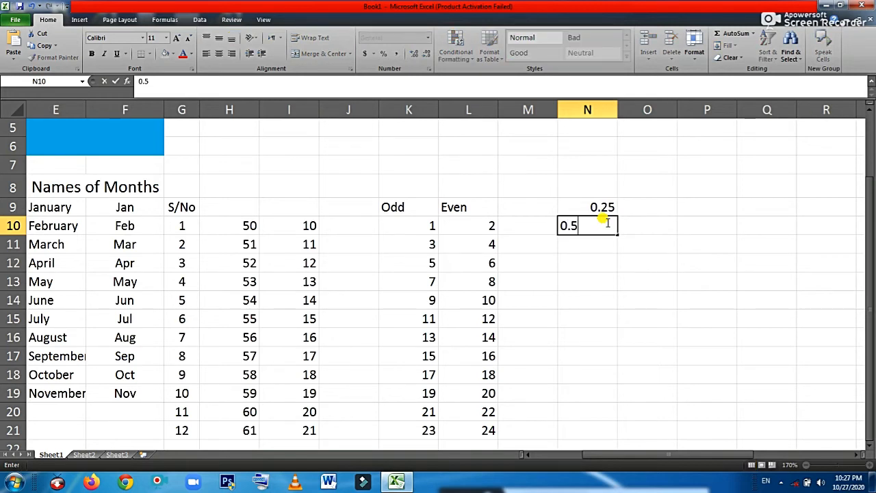
key(Return)
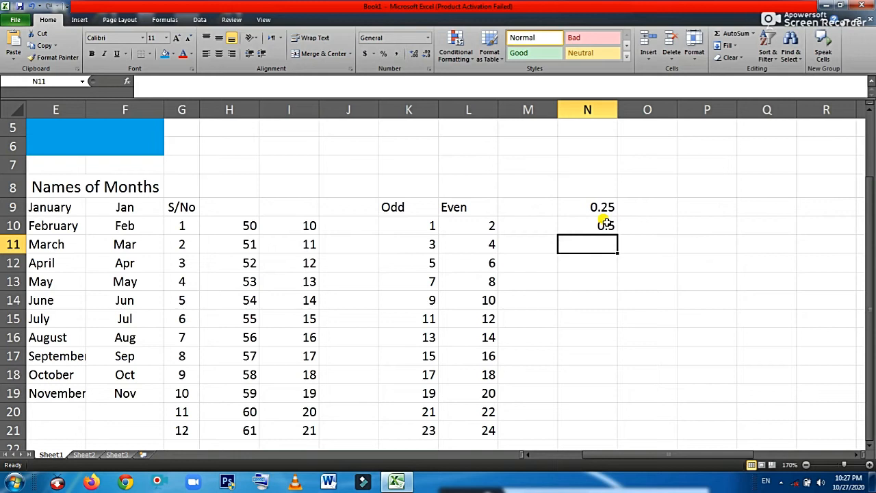
Enter 0.75 in N11 and select the decimal values from N9 down column N
click(590, 226)
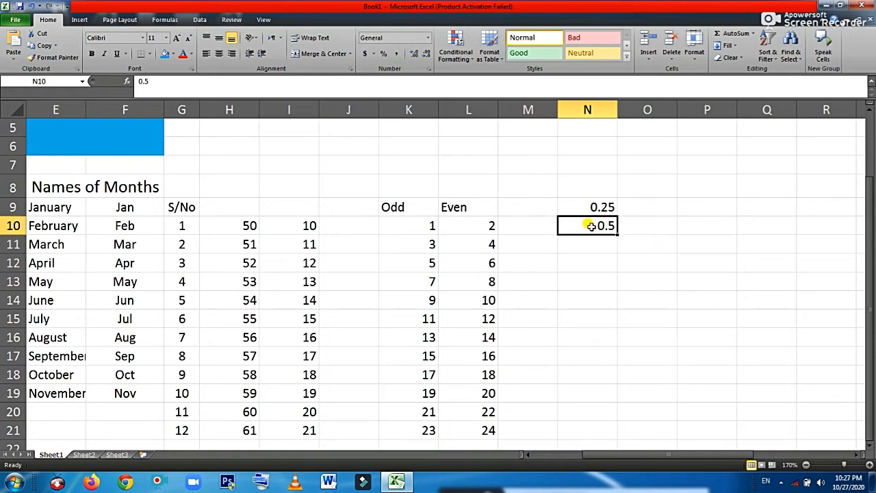
click(592, 239)
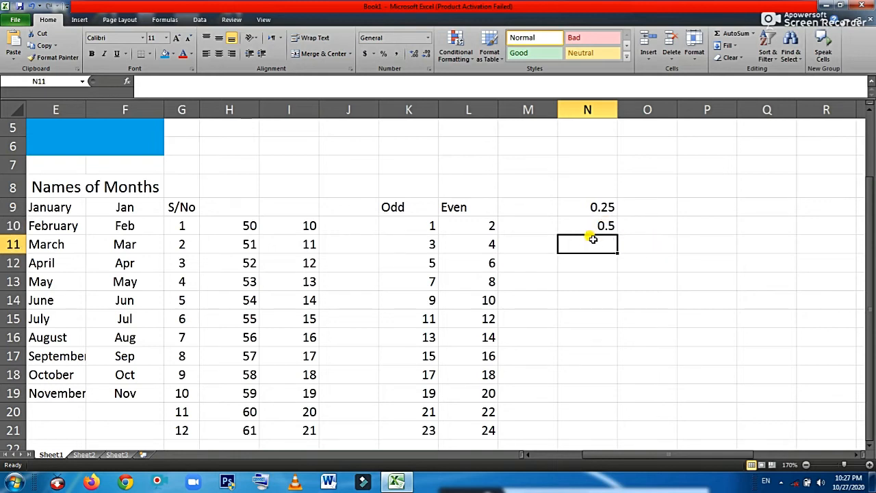
text(0)
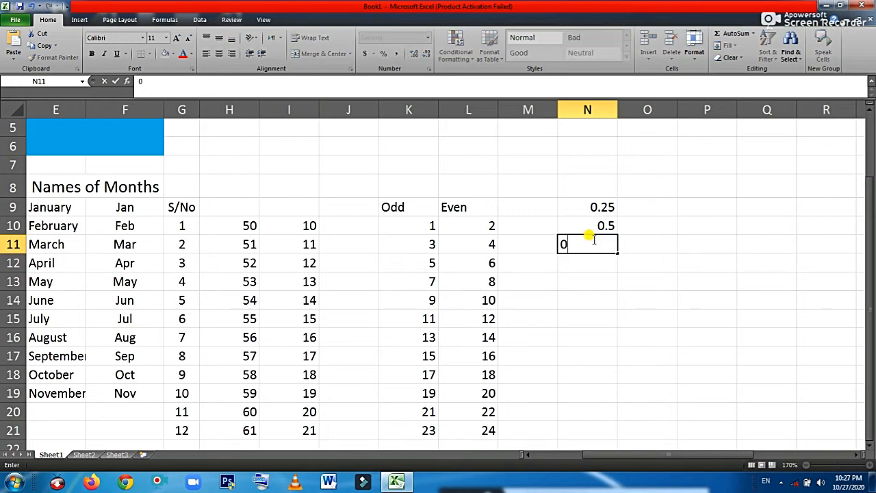
text(.75)
key(Return)
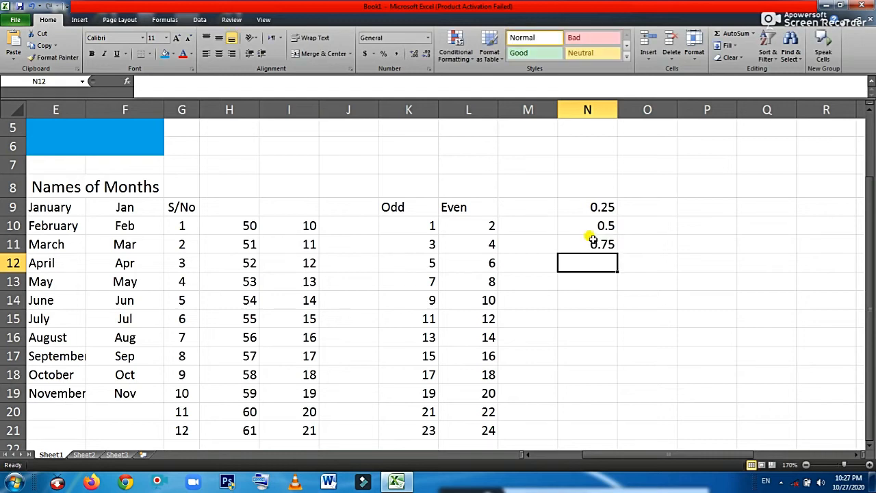
click(580, 204)
drag(580, 204, 600, 431)
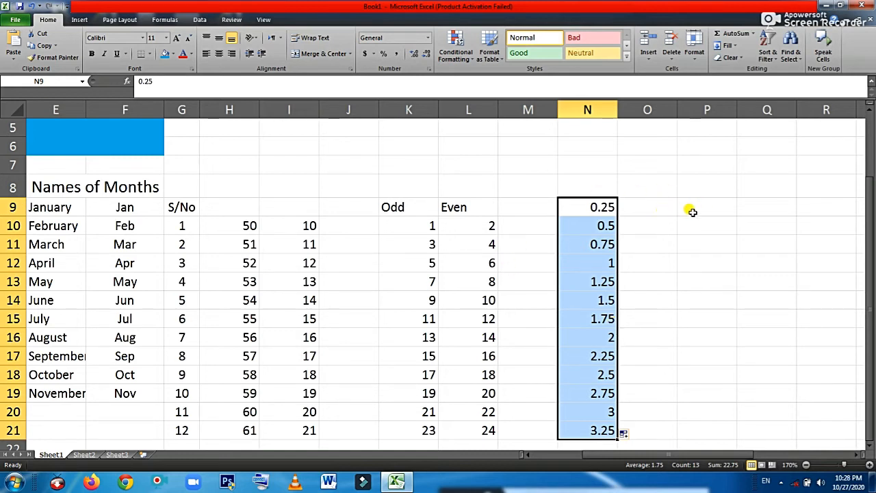
Enter 10, 20, 30 in O9:O11 and fill the tens series down to 130 in O21
click(668, 210)
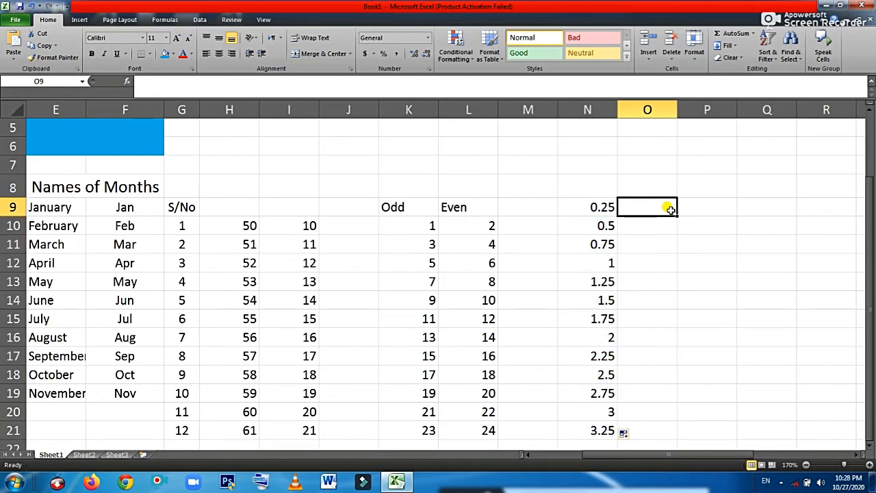
text(10)
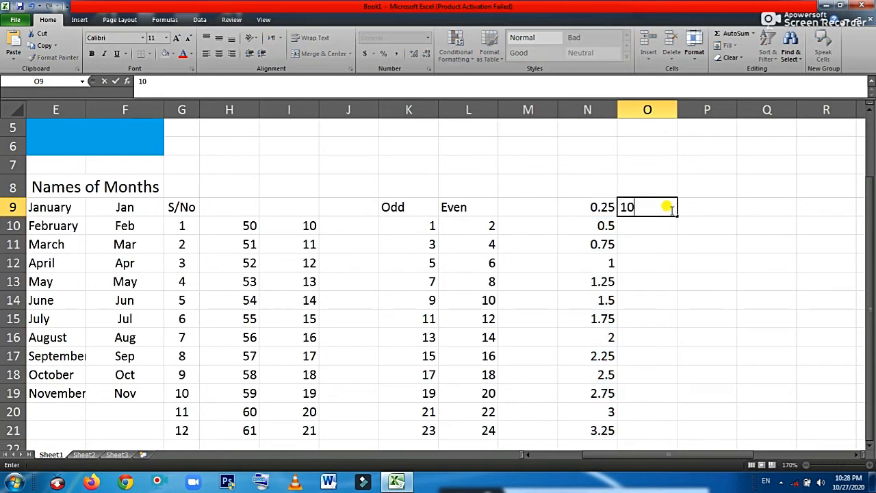
key(Return)
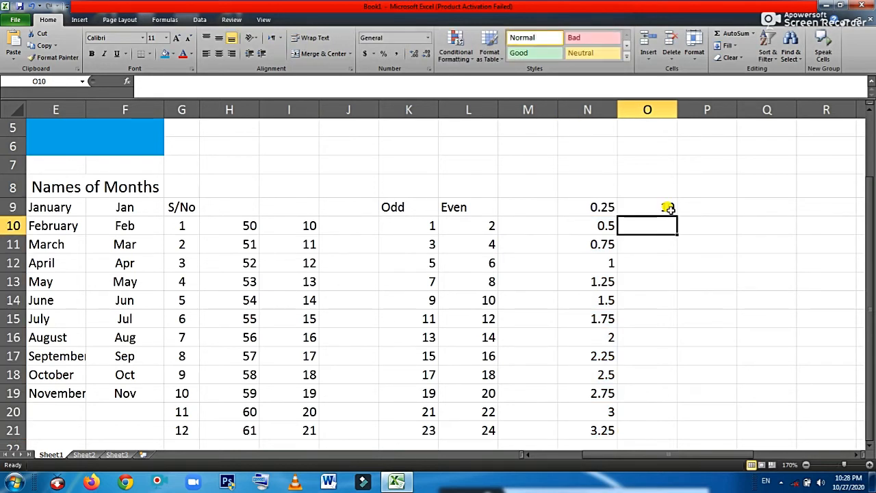
text(20)
key(Return)
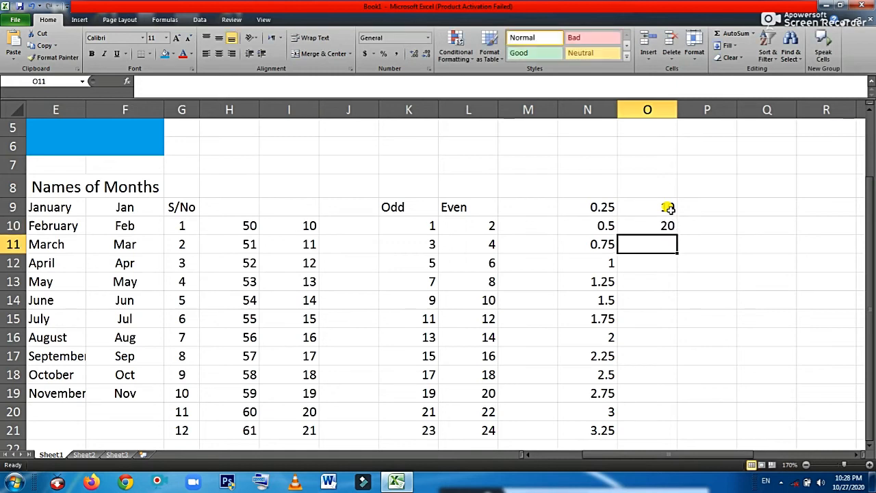
text(30)
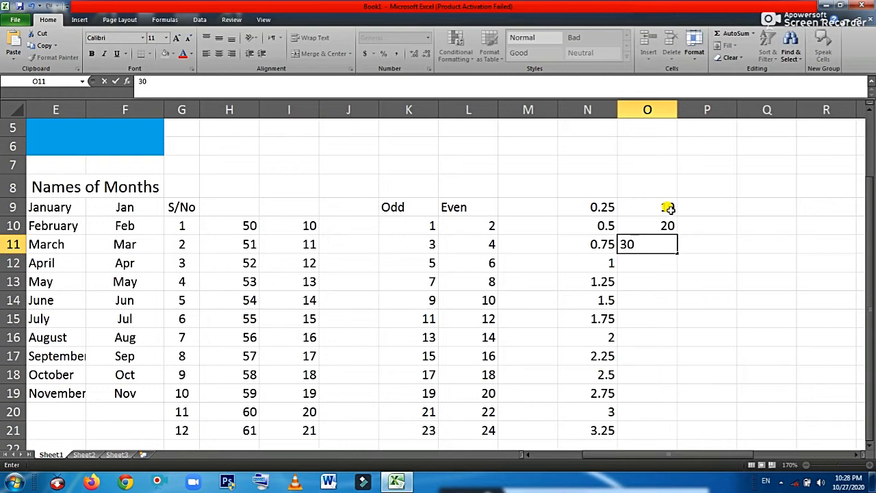
key(Return)
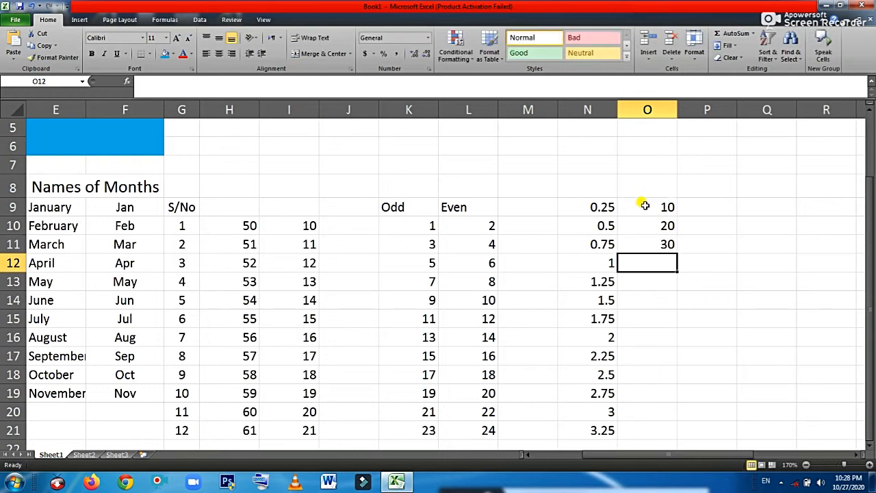
drag(645, 206, 640, 247)
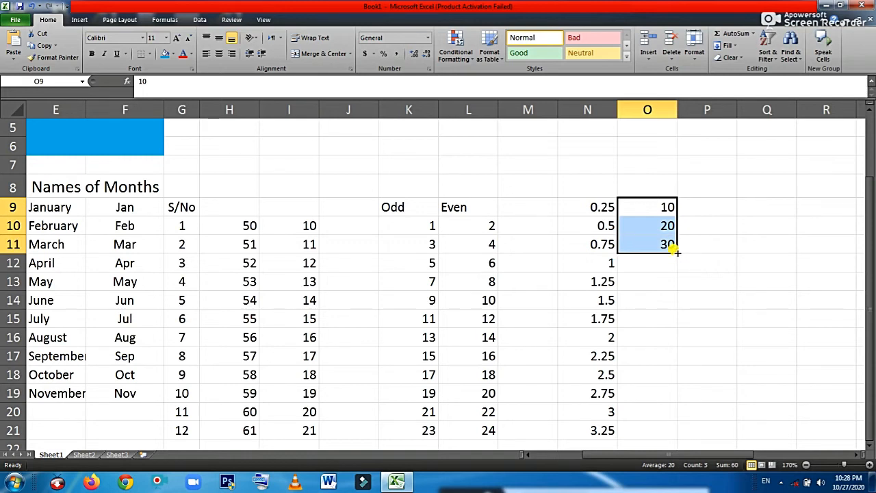
drag(674, 250, 655, 431)
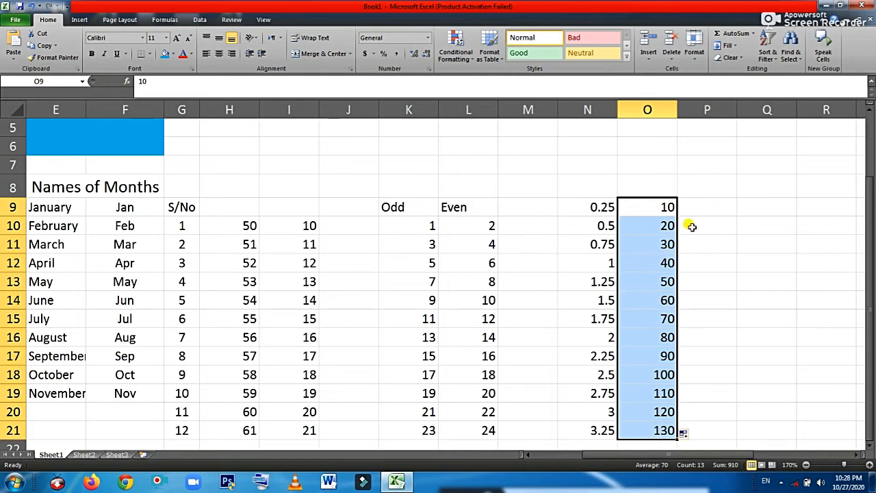
Select all the series data below the Autofill title and delete it
click(707, 206)
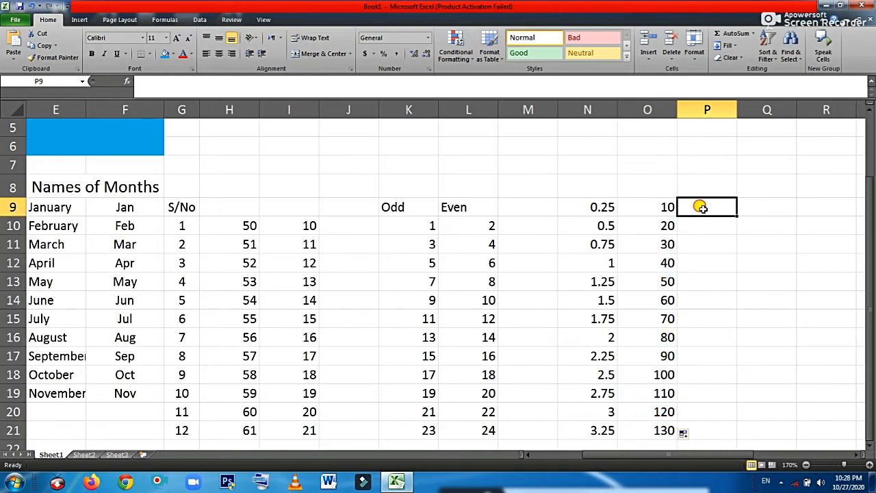
drag(701, 208, 366, 228)
drag(204, 238, 103, 230)
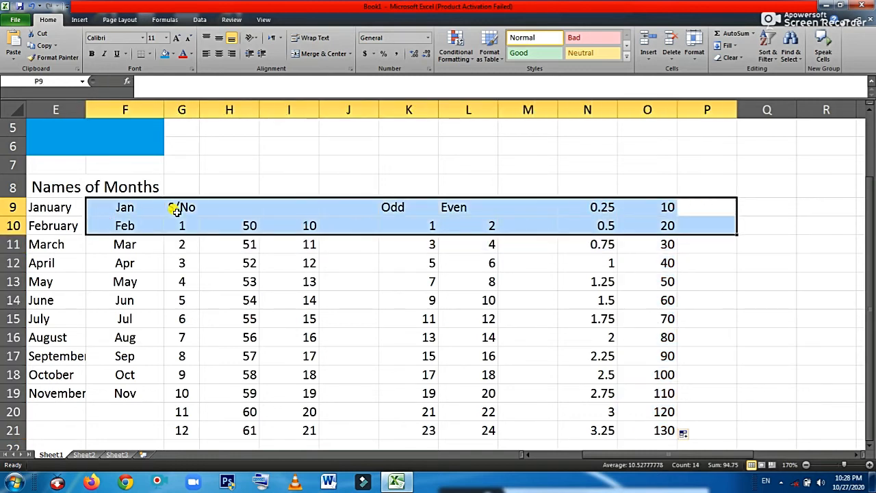
click(527, 456)
click(526, 455)
click(528, 455)
click(527, 455)
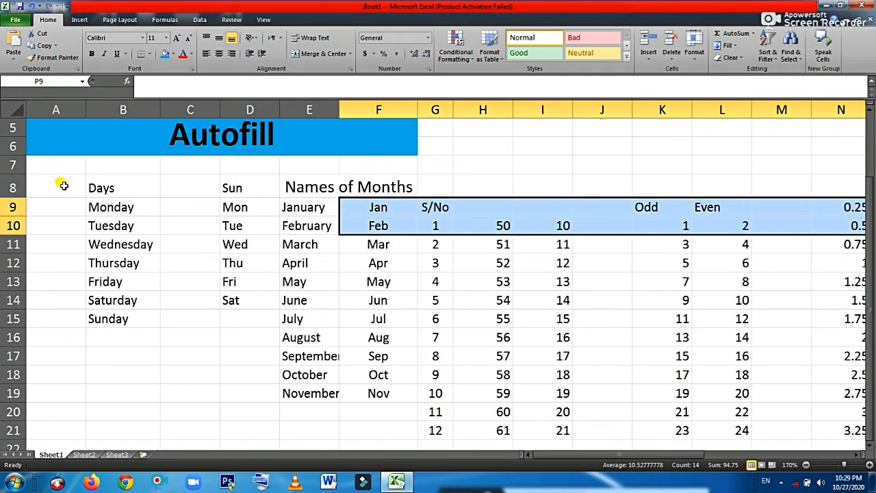
drag(63, 179, 732, 490)
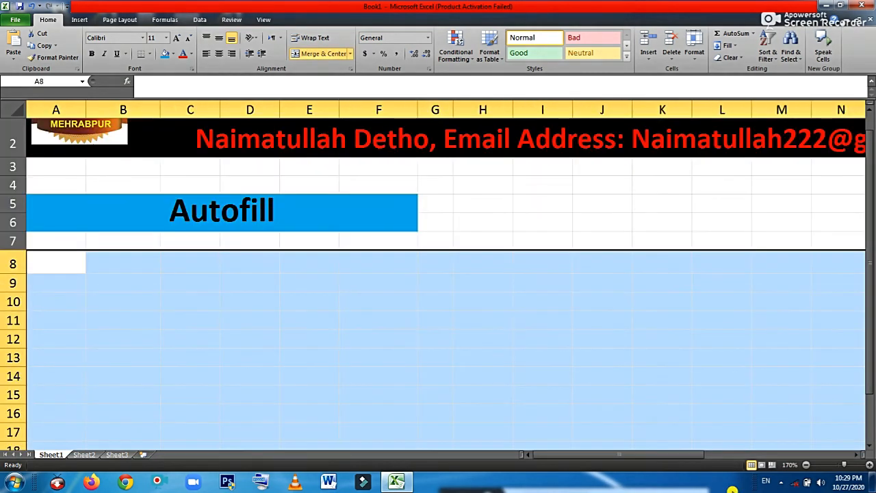
click(381, 262)
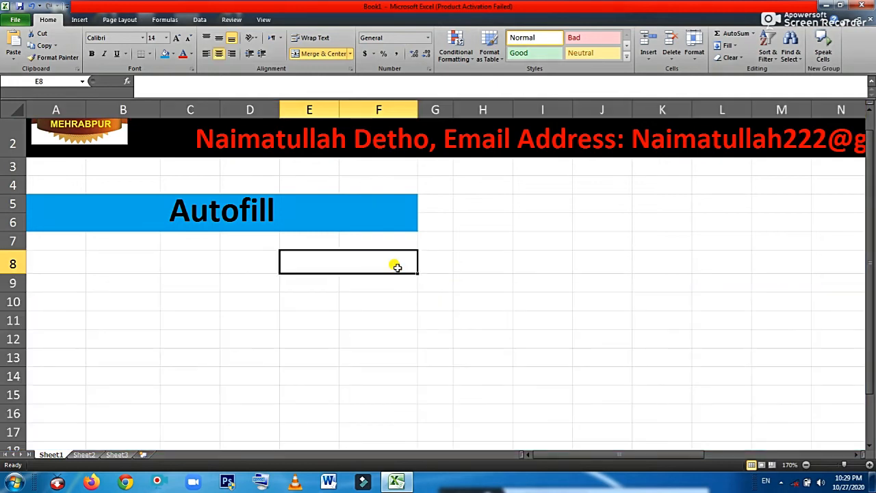
Unmerge cells E8 and F8 with Merge & Center
click(354, 311)
click(328, 259)
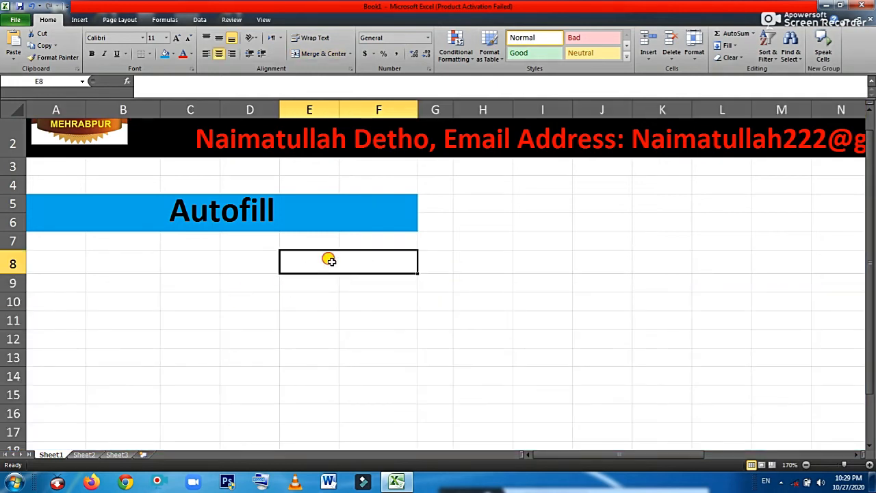
click(322, 53)
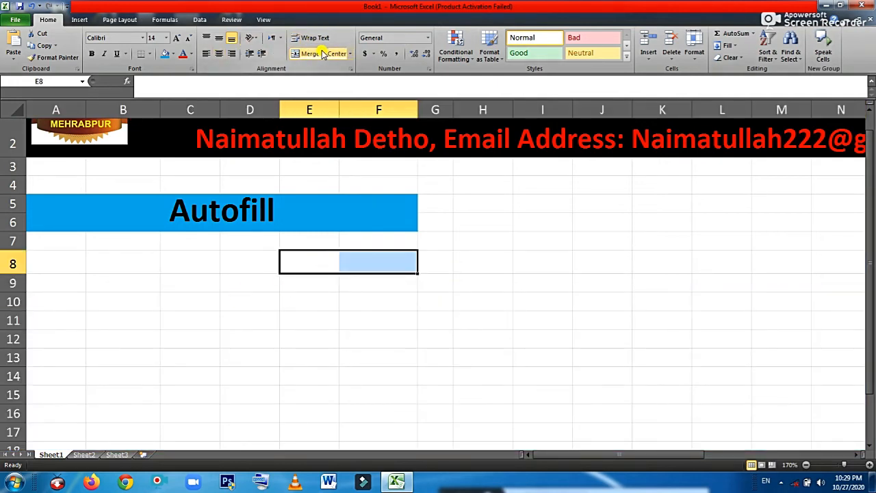
click(281, 295)
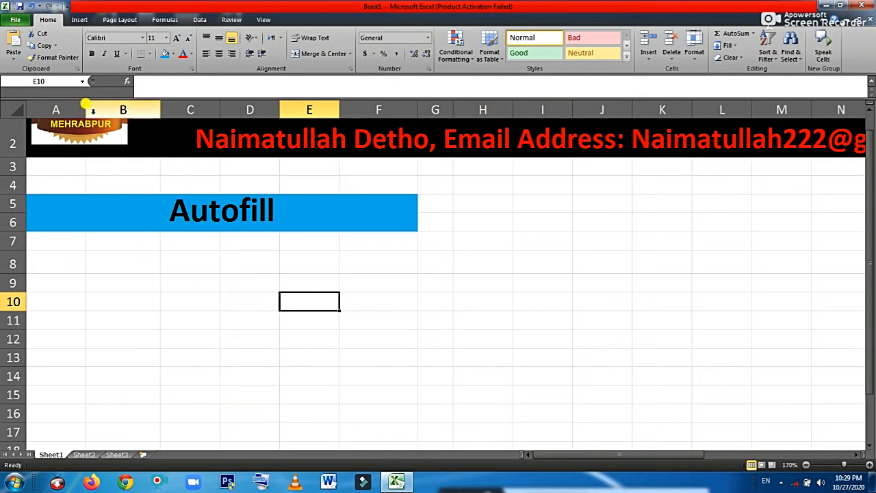
Open Edit Custom Lists from the General section of File > Options > Advanced
click(13, 21)
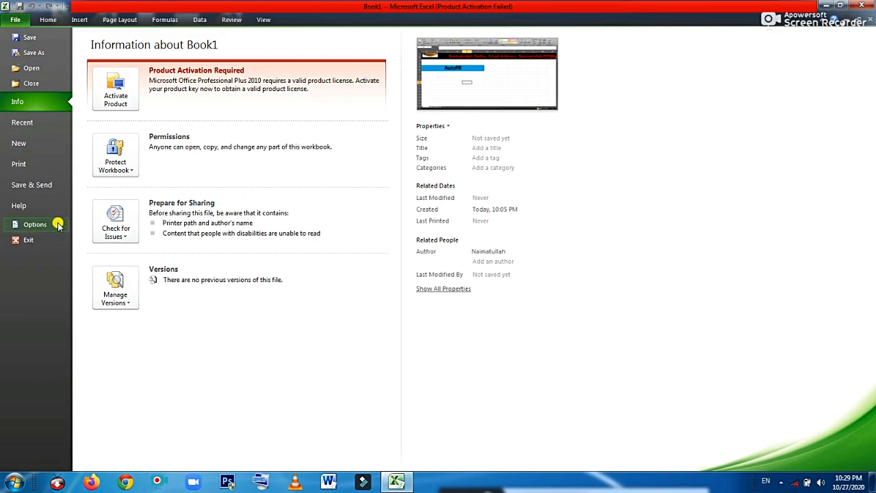
click(30, 222)
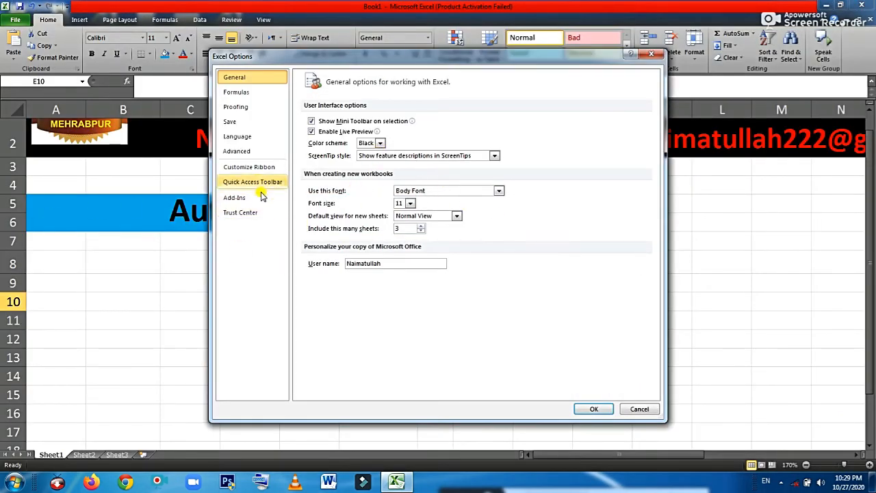
click(246, 151)
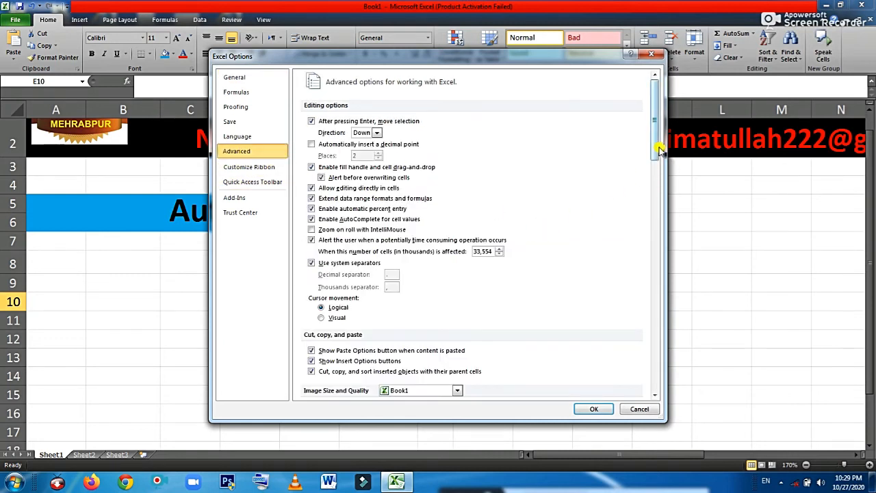
drag(655, 122, 637, 353)
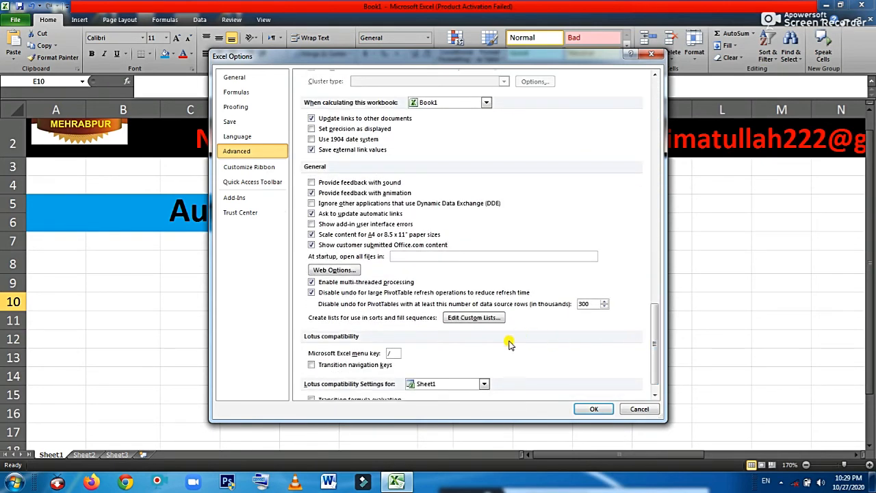
click(472, 318)
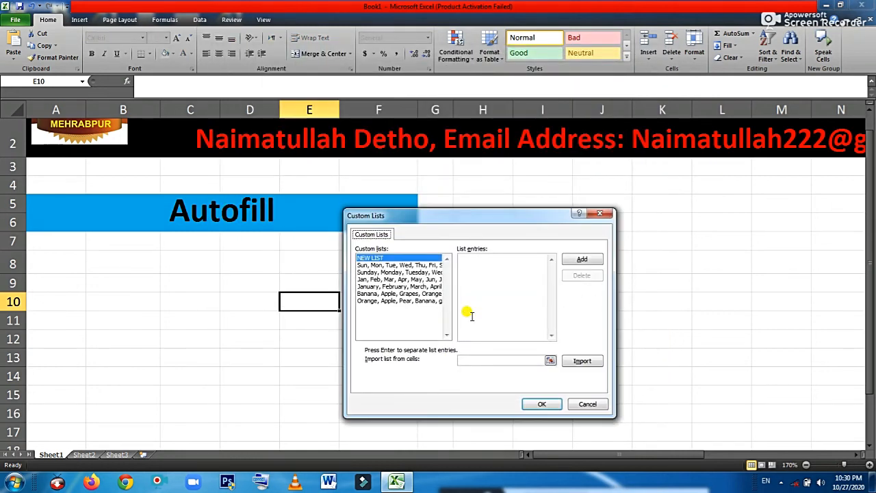
Type a person's name as the first entry of the new custom list
click(468, 267)
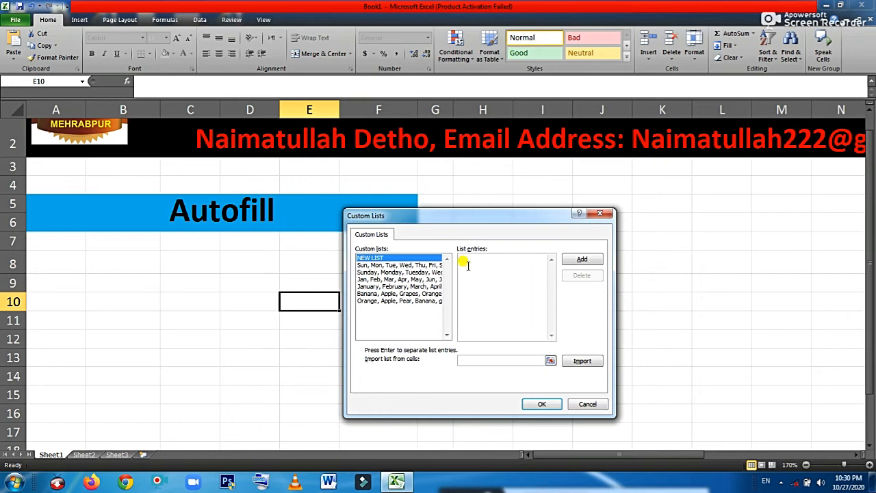
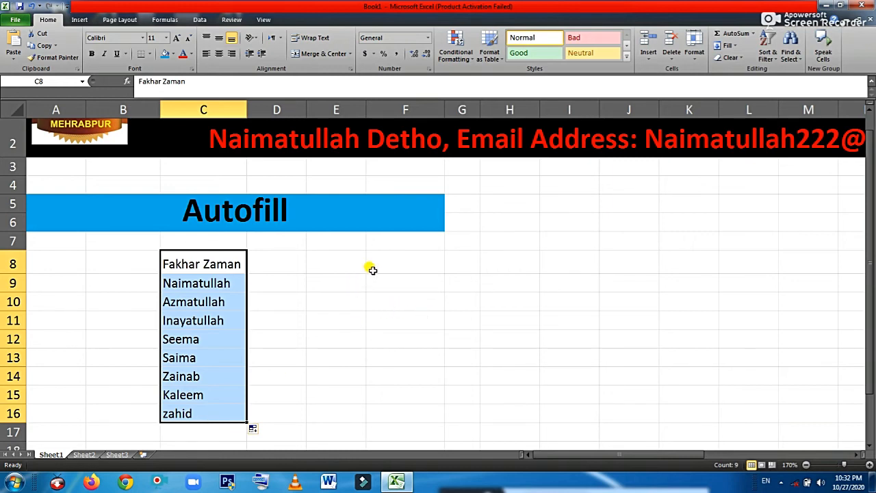
Select cell E8 to begin a second name list
click(337, 263)
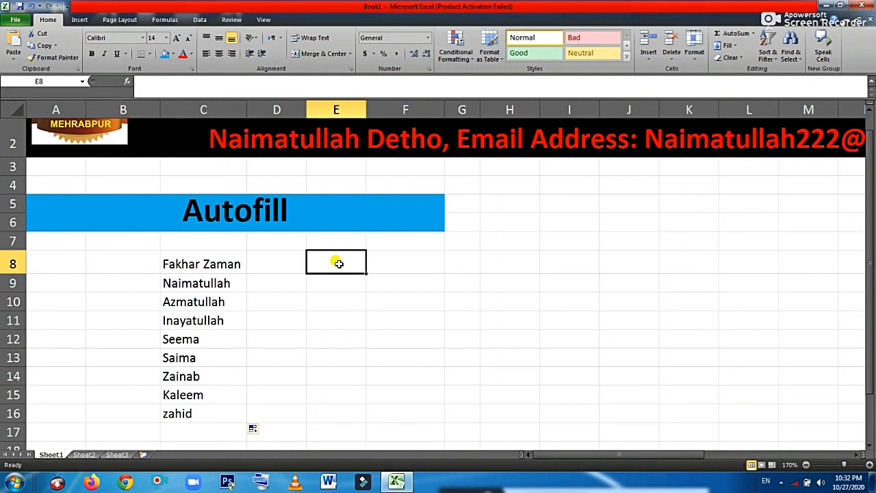
Enter a name in E8, fill the name series down column E, and AutoFit column E's width
text(Zai)
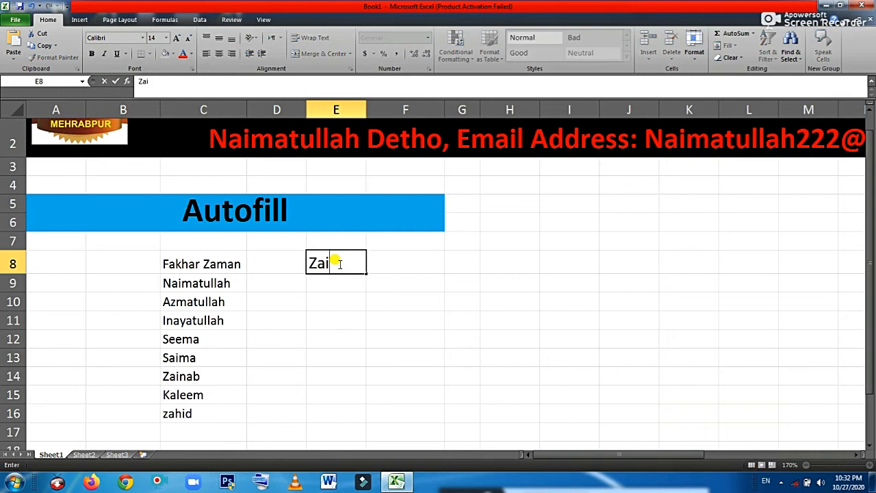
text(nab)
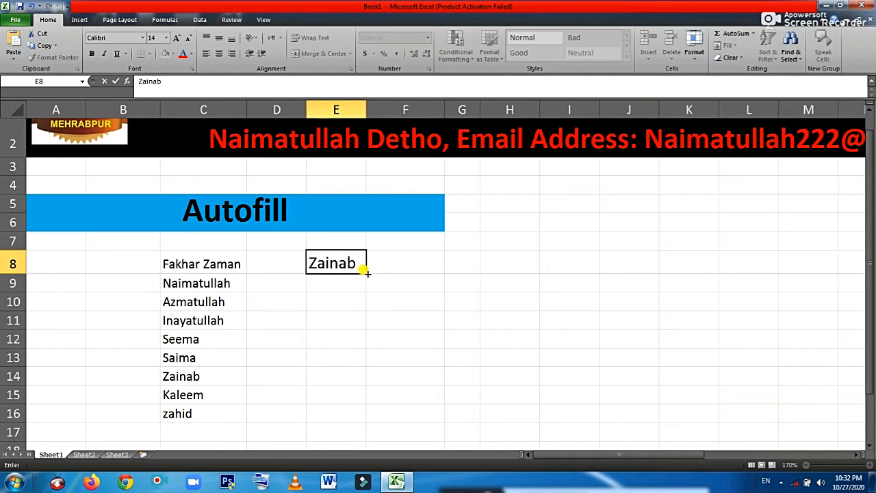
drag(367, 273, 340, 413)
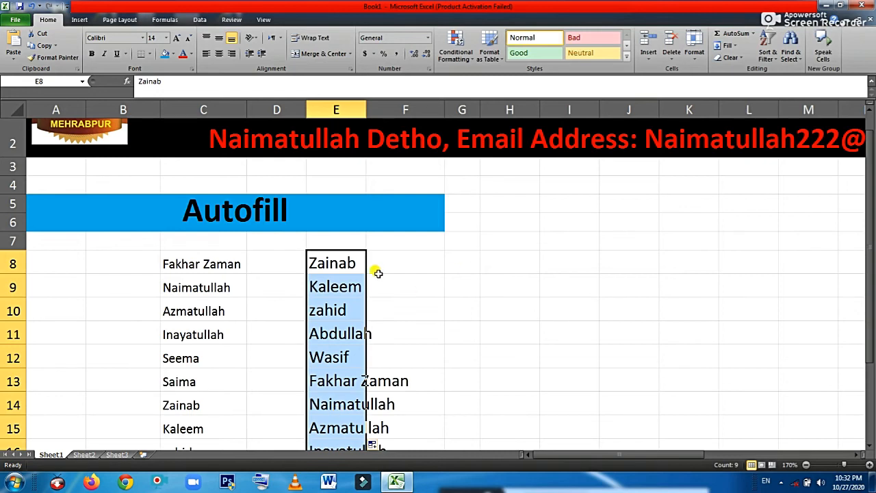
double_click(366, 106)
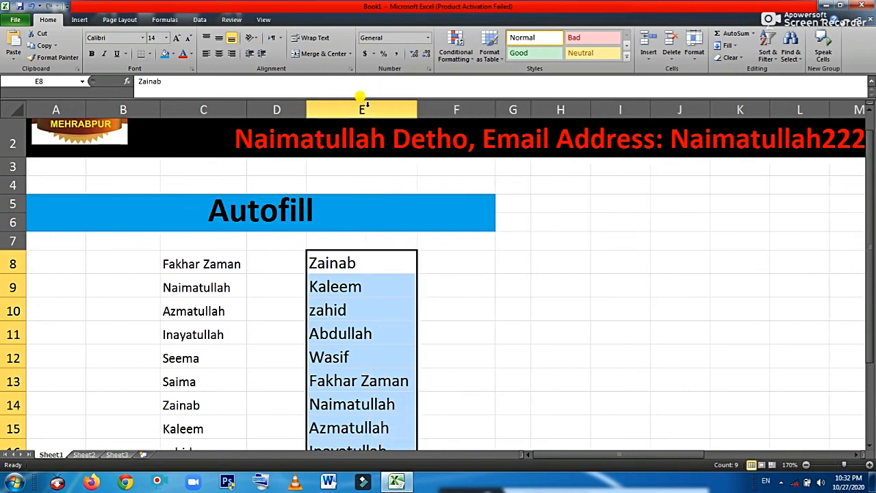
click(486, 313)
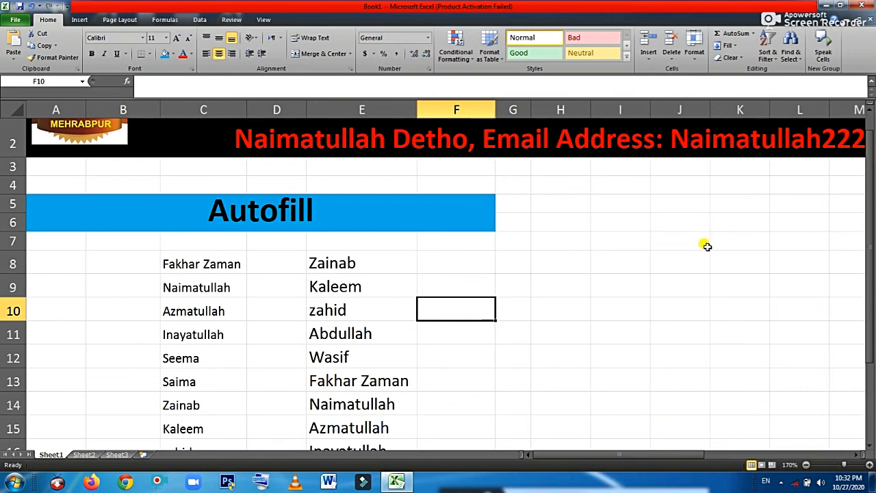
click(563, 241)
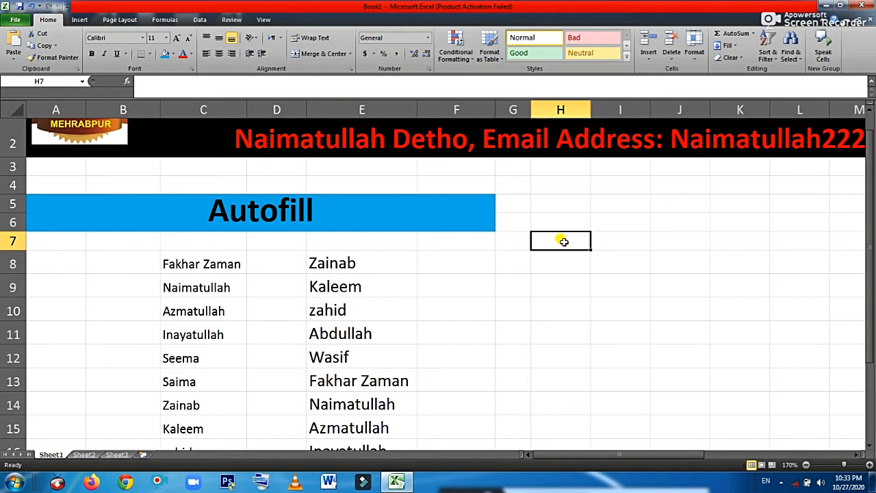
Type the seven amounts 5600, 300, 4500, 1000, 3000, 12000 and 6000 into H7 through H13
text(5)
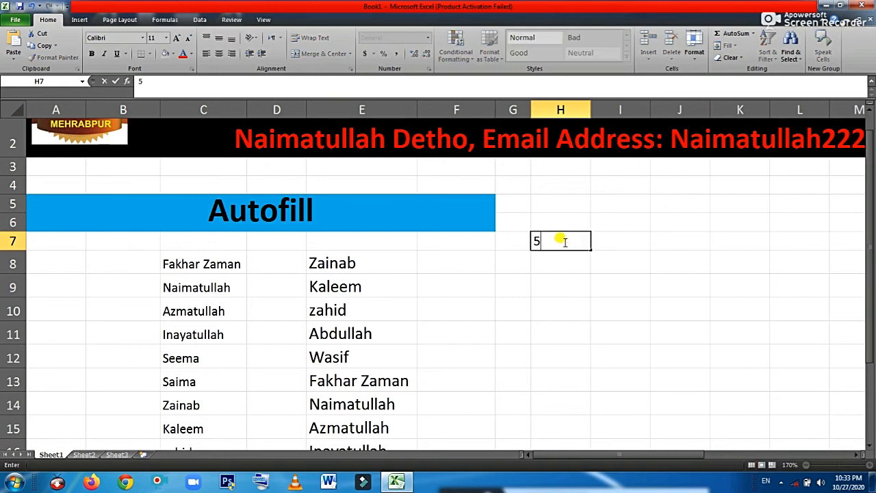
text(600)
key(Return)
text(300)
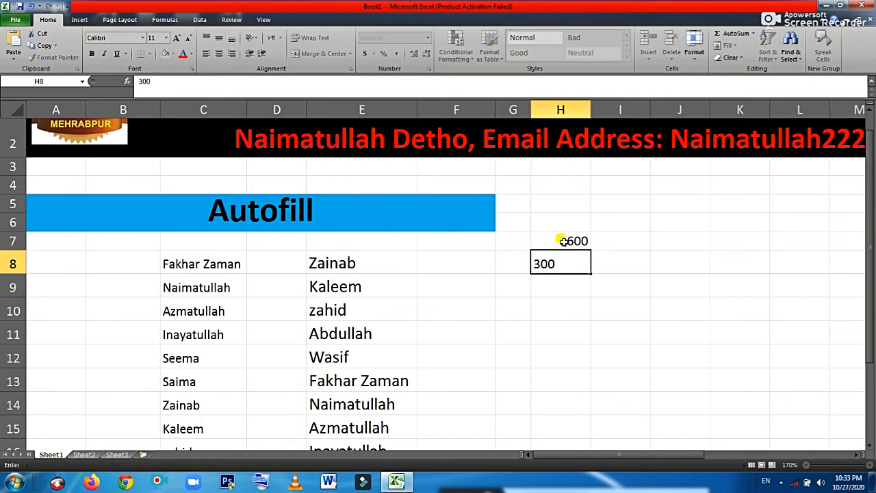
key(Return)
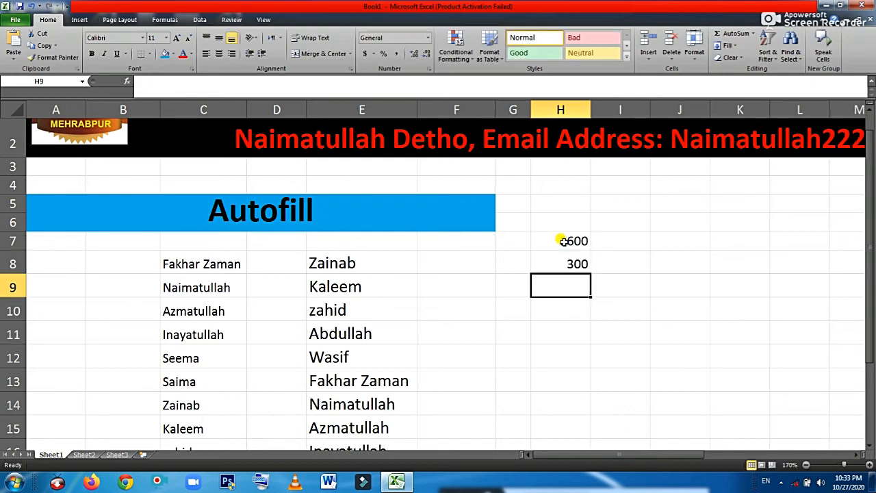
text(4500)
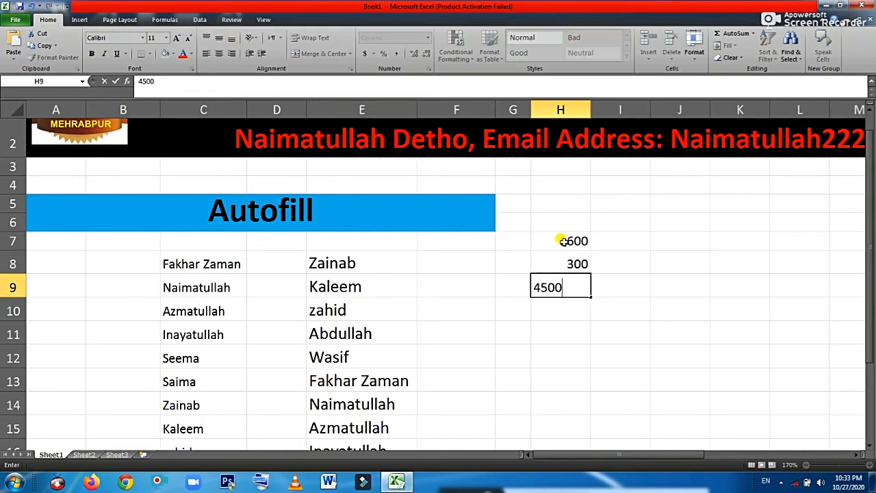
key(Return)
text(1)
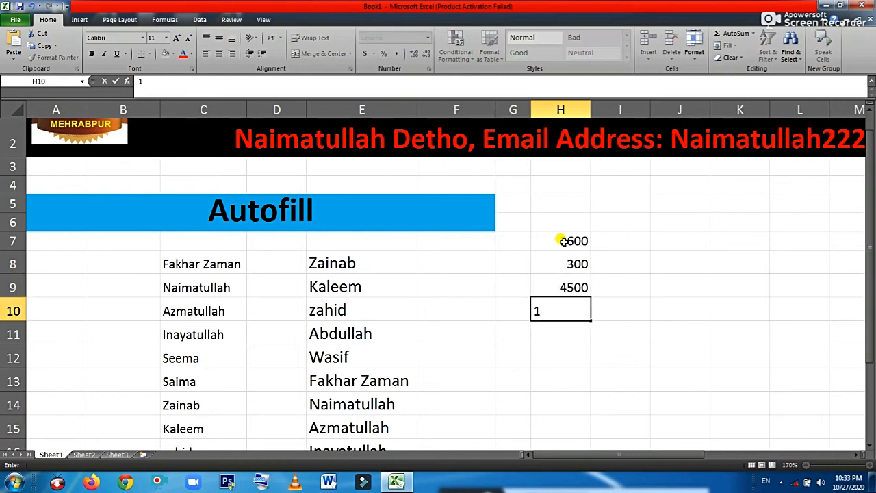
text(000)
key(Return)
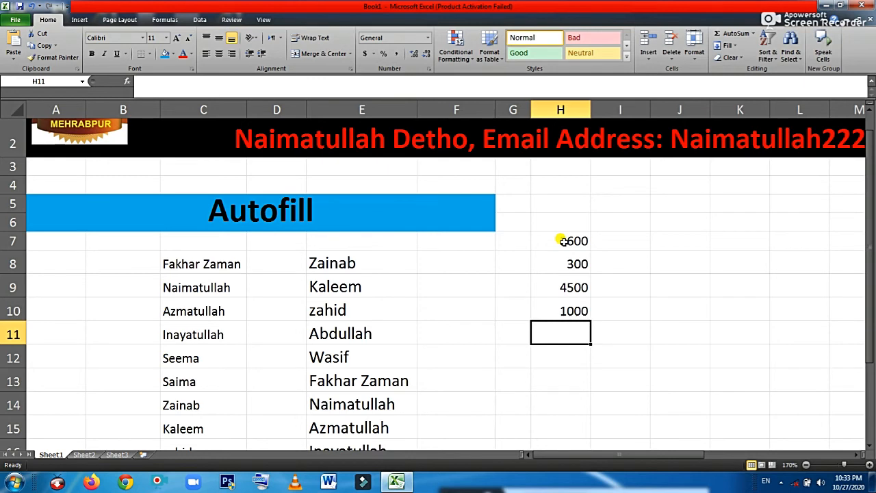
text(3000)
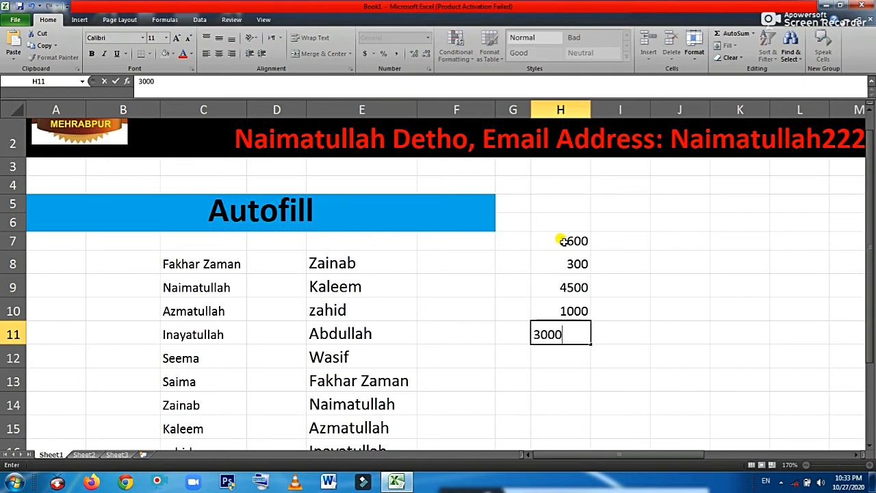
key(Return)
text(1)
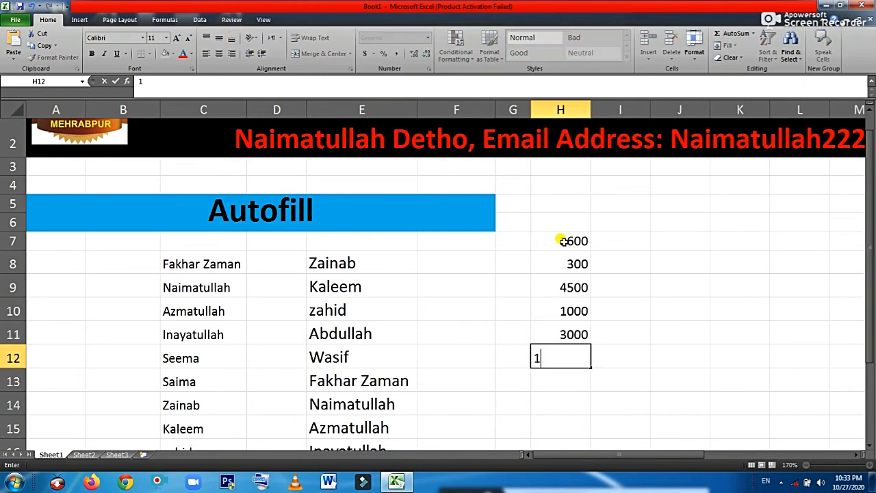
text(2000)
key(Return)
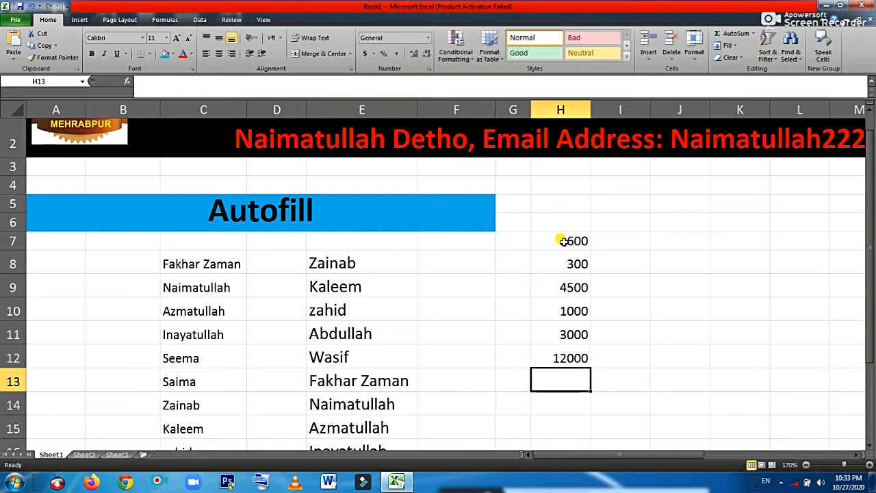
text(6000)
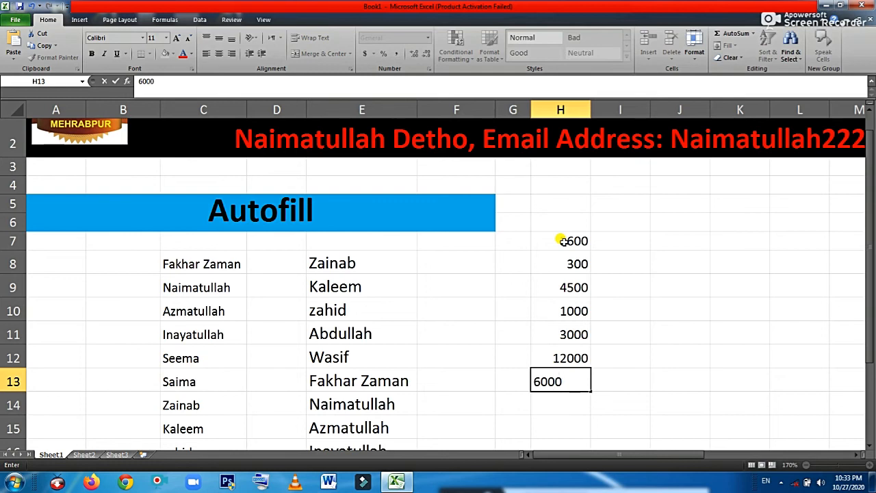
key(Return)
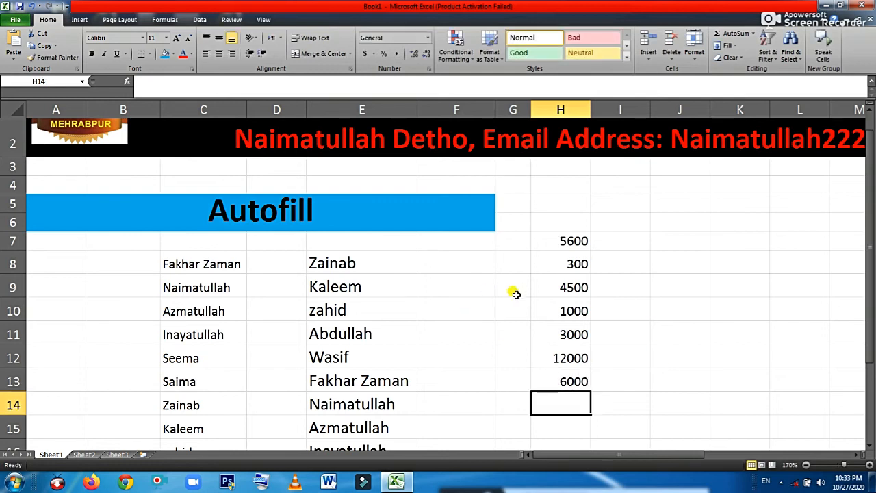
Apply Accounting format to H7:H13, then switch its symbol to Chinese yuan
drag(557, 241, 555, 384)
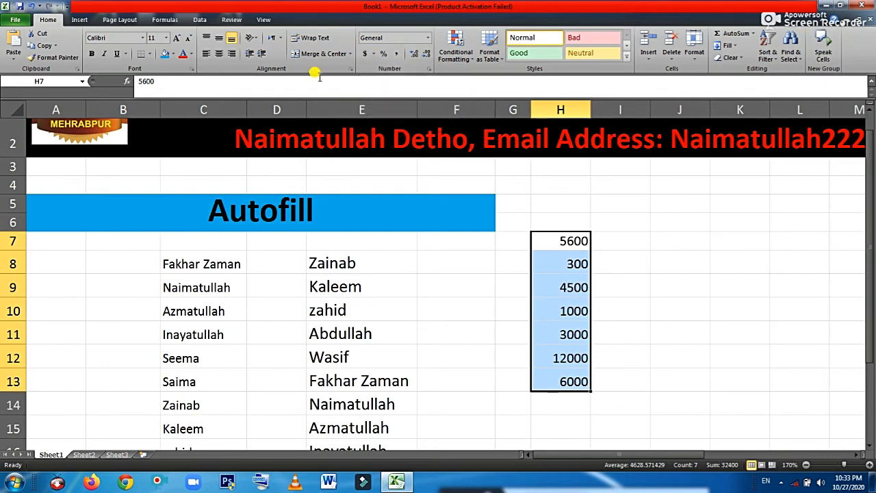
click(364, 55)
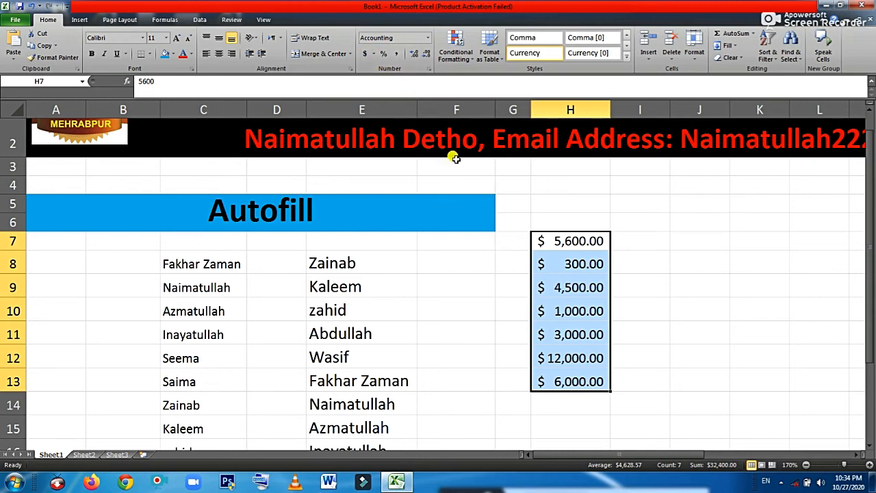
click(375, 54)
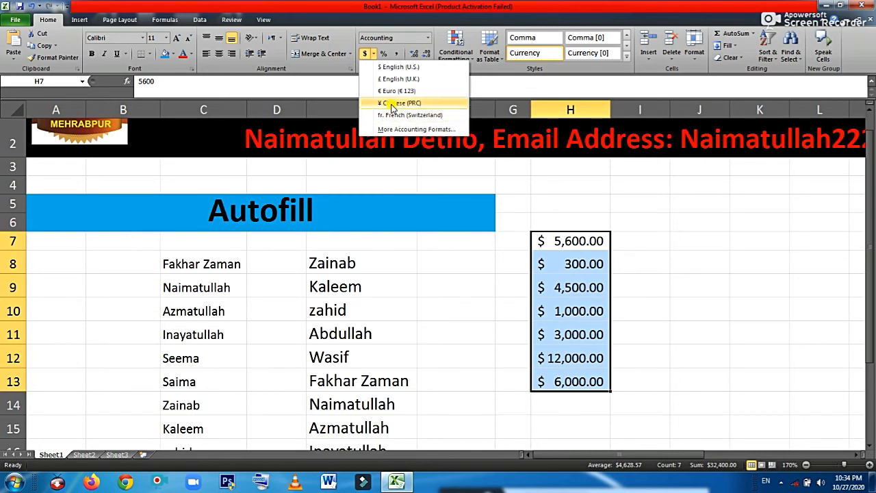
click(392, 103)
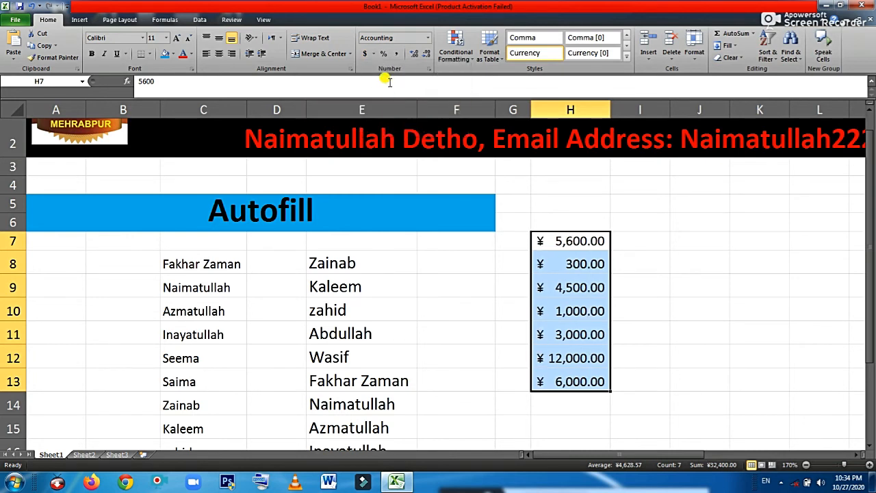
Switch the amounts to Swiss francs, then bring up More Accounting Formats
click(373, 55)
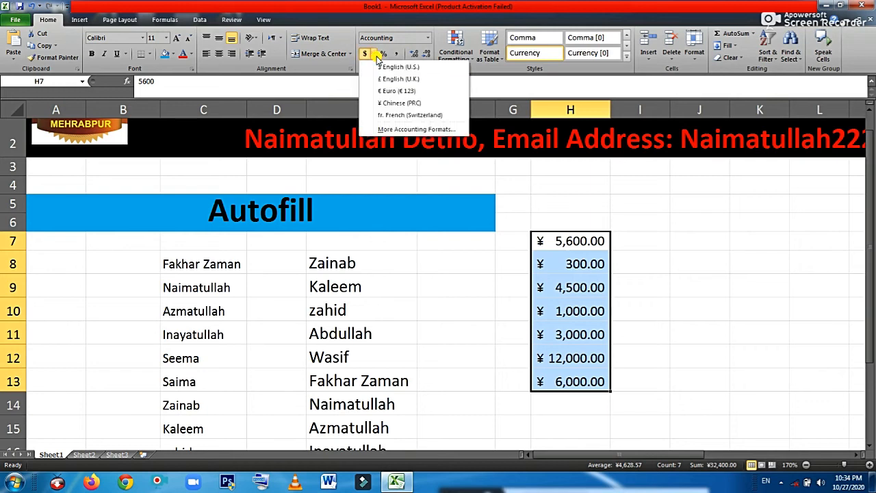
click(399, 115)
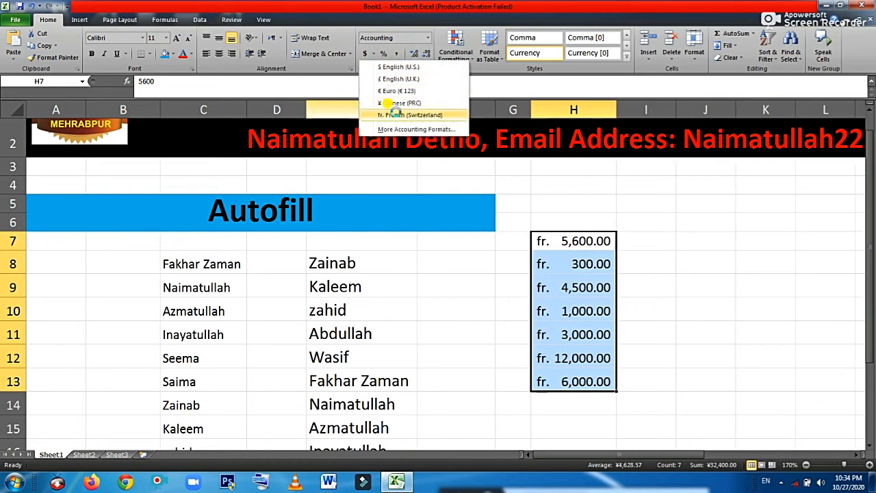
click(373, 55)
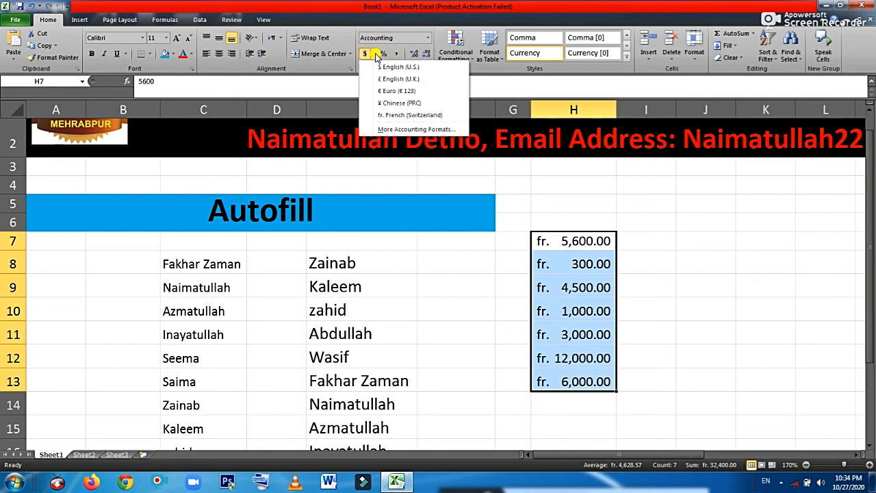
click(395, 130)
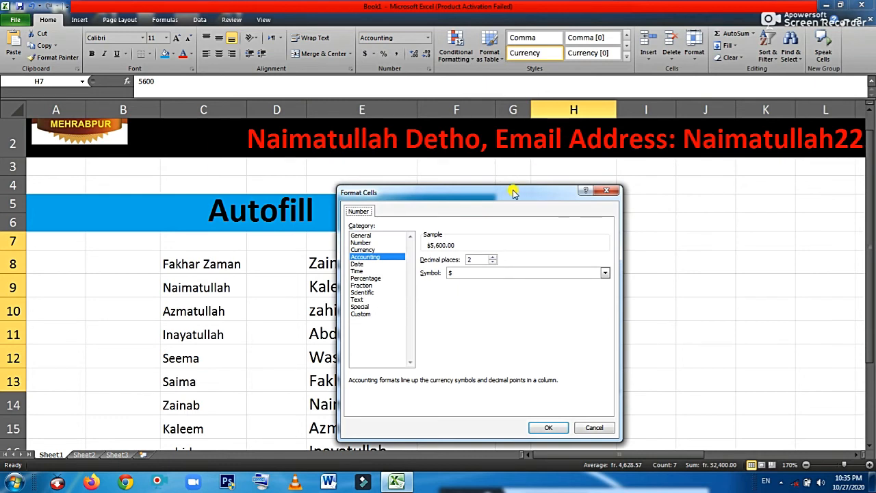
Set the Accounting symbol to PKR in Format Cells and apply it
drag(513, 193, 531, 106)
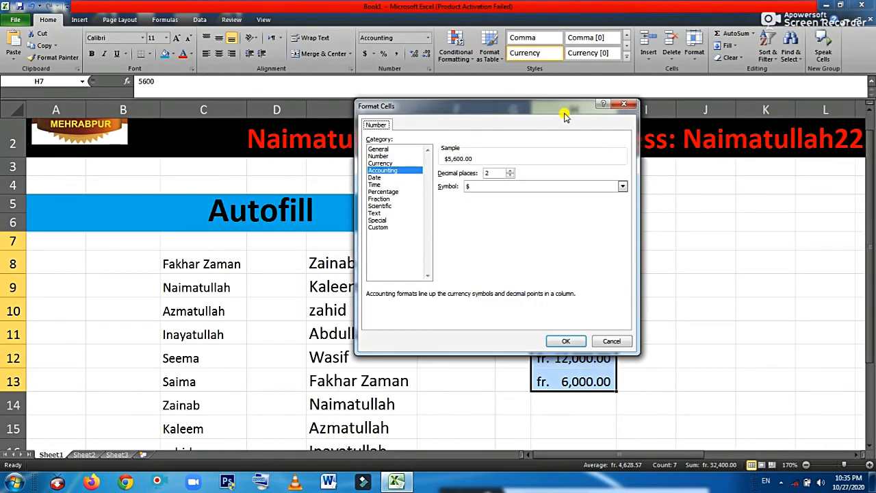
click(623, 187)
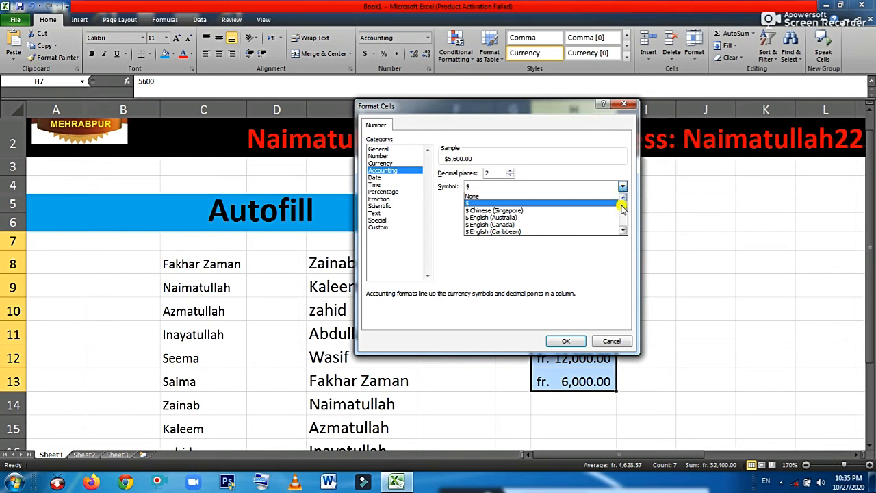
mouse_move(621, 205)
mouse_down()
mouse_move(618, 224)
mouse_move(621, 192)
mouse_move(622, 203)
mouse_up()
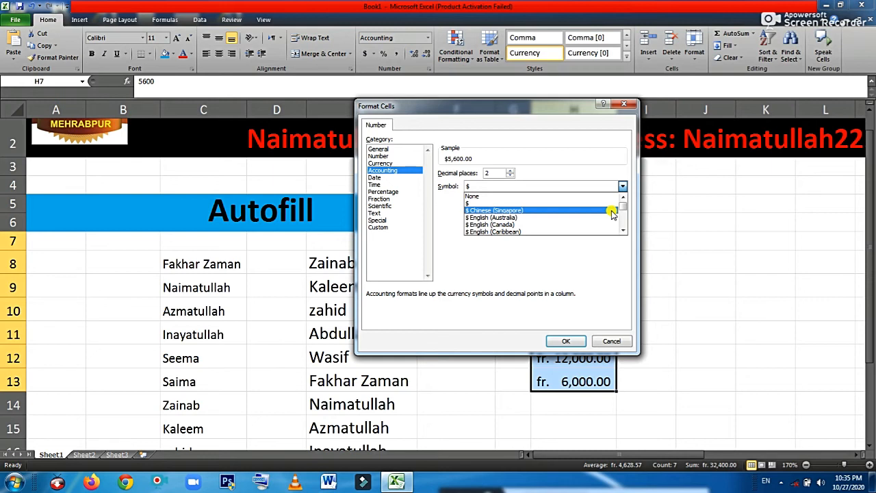
key(p)
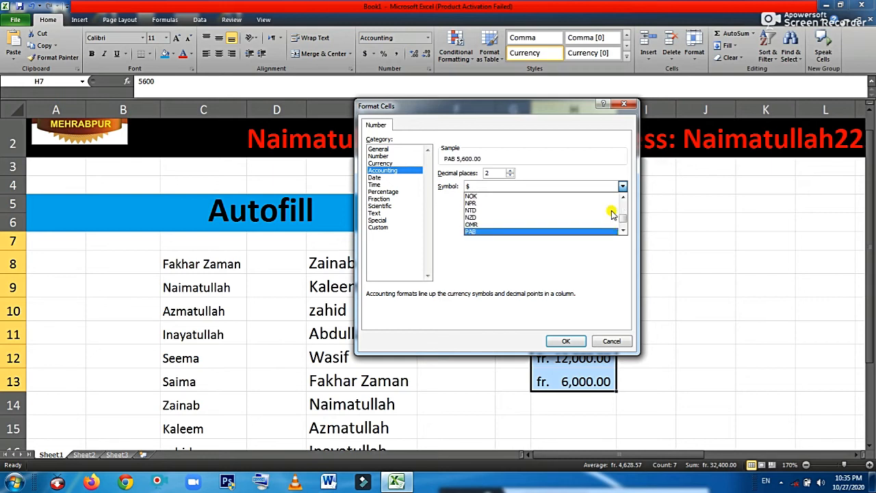
key(p)
key(p)
key(p)
key(p)
click(542, 234)
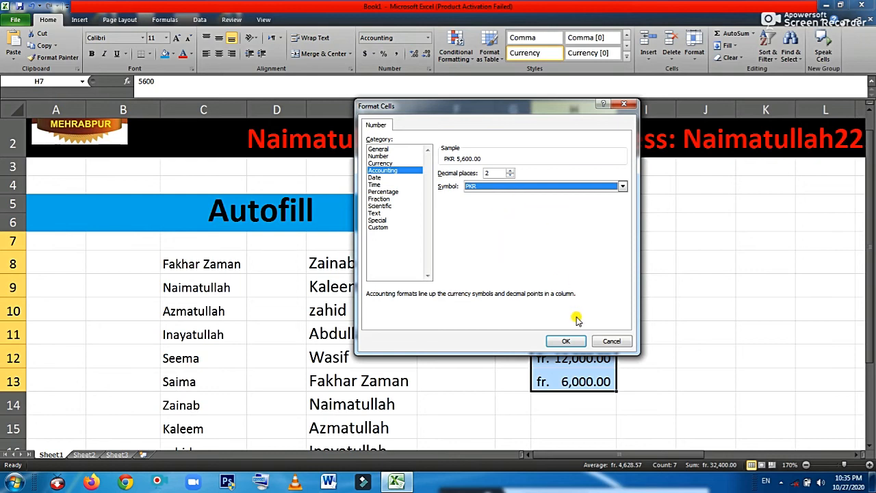
click(561, 341)
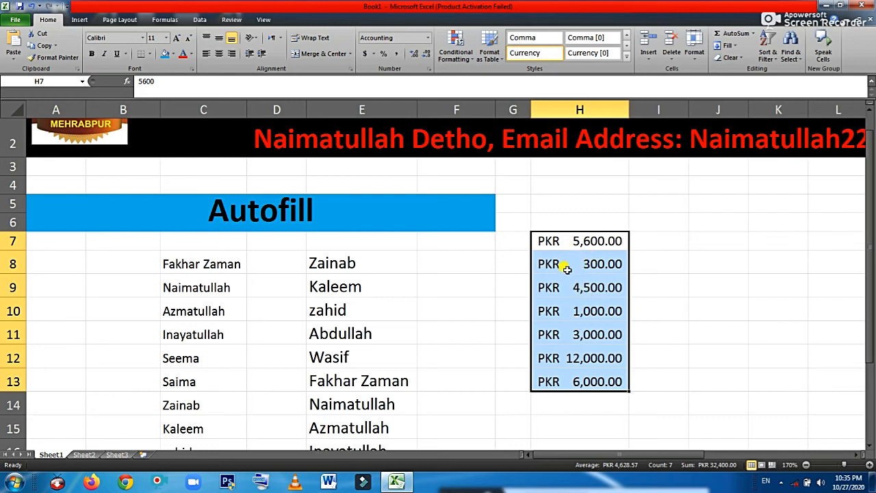
Check the underlying values in H7, H8 and H9, then select empty cell J9
click(559, 240)
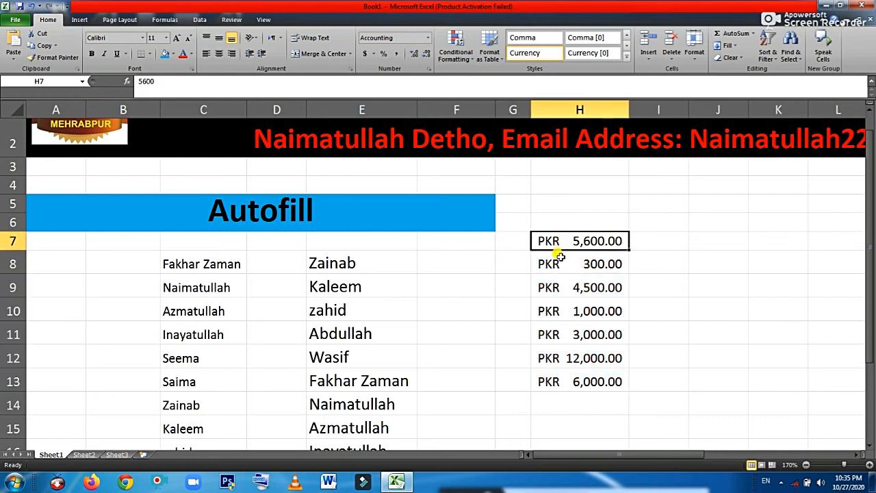
click(558, 263)
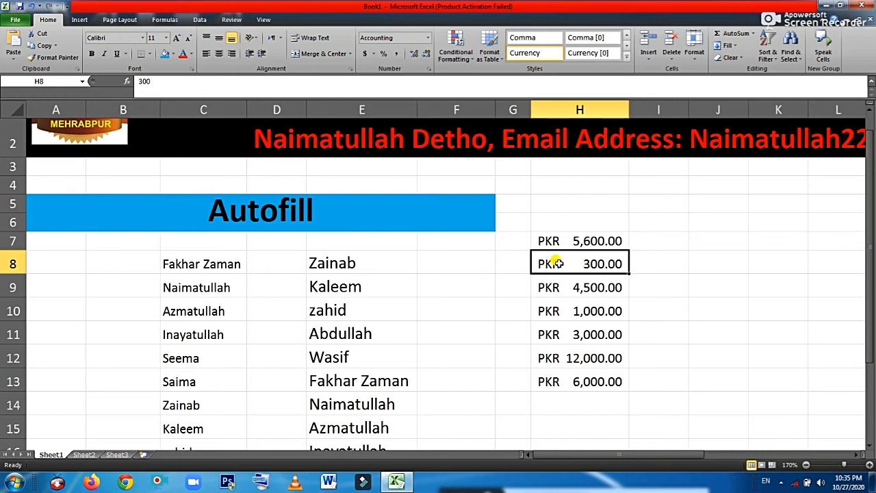
click(559, 286)
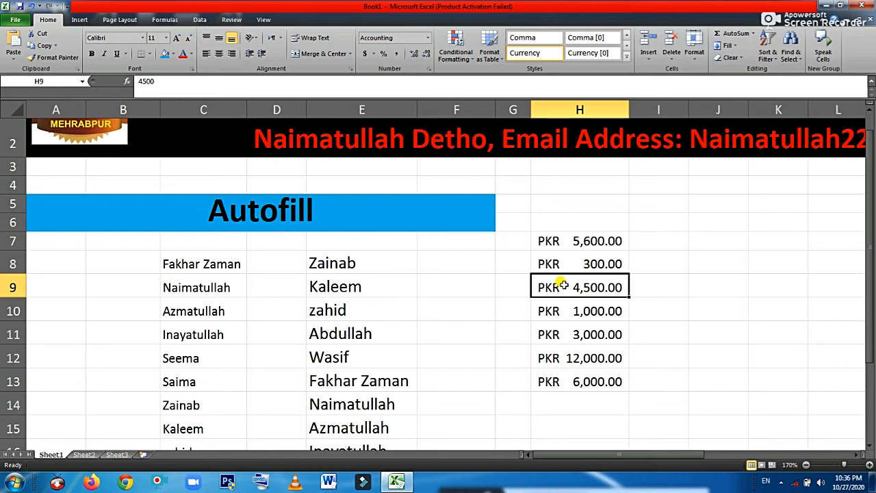
click(374, 55)
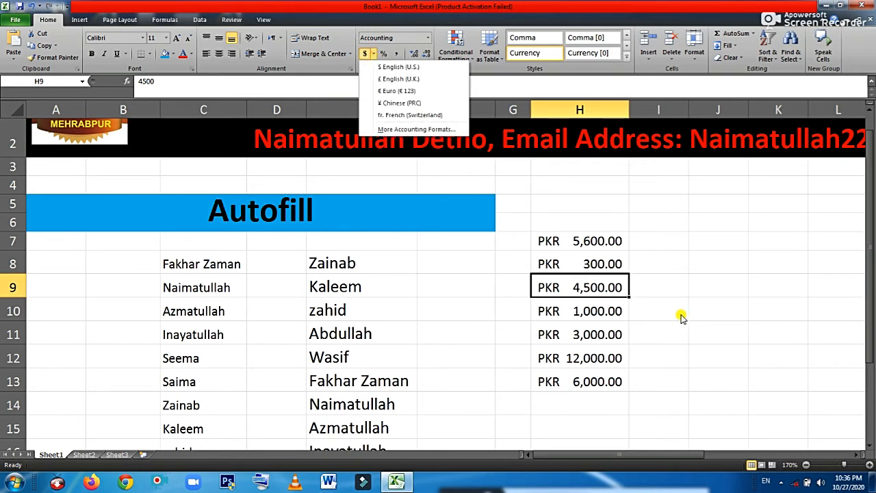
click(729, 318)
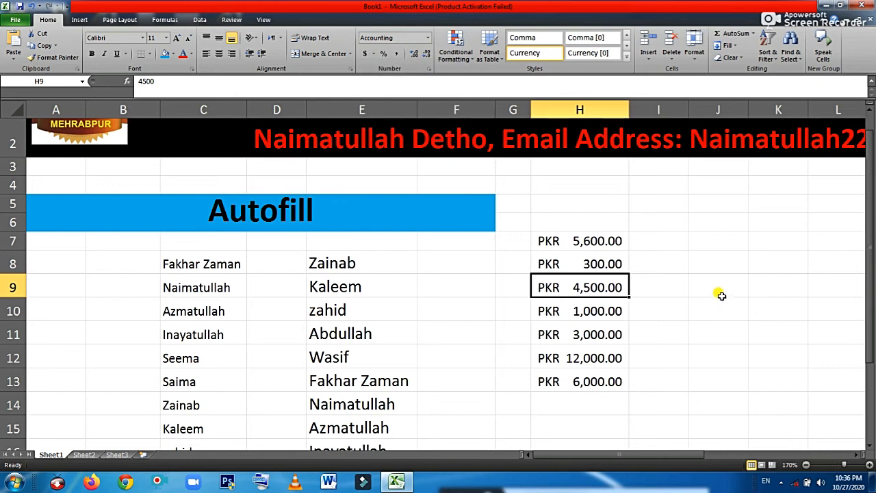
click(720, 293)
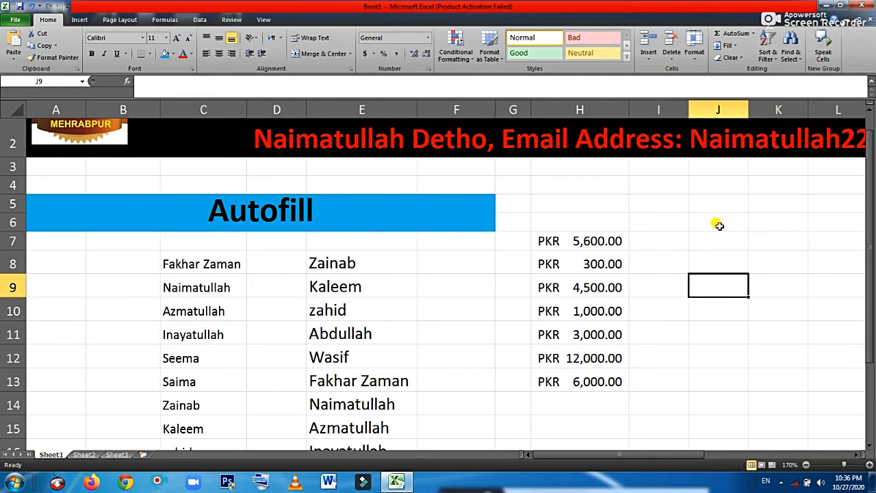
Type 'Current Date' in J6, widen column J to fit it, and zoom out slightly
click(718, 225)
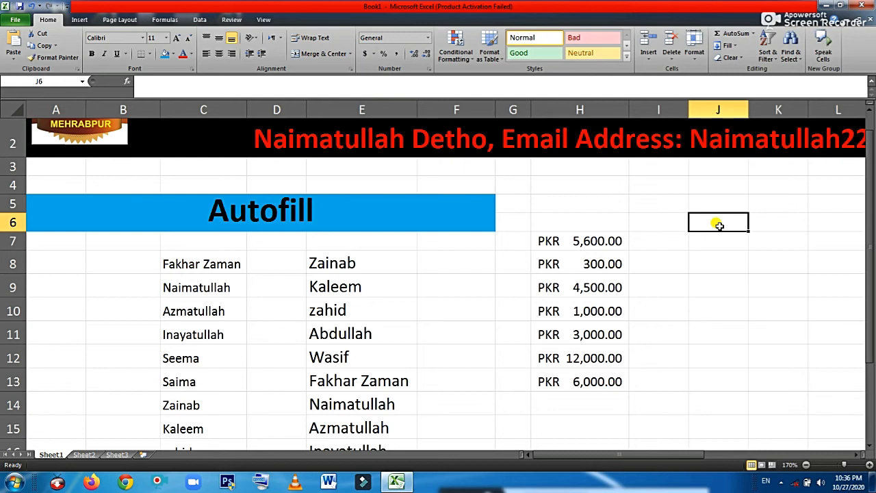
text(Current)
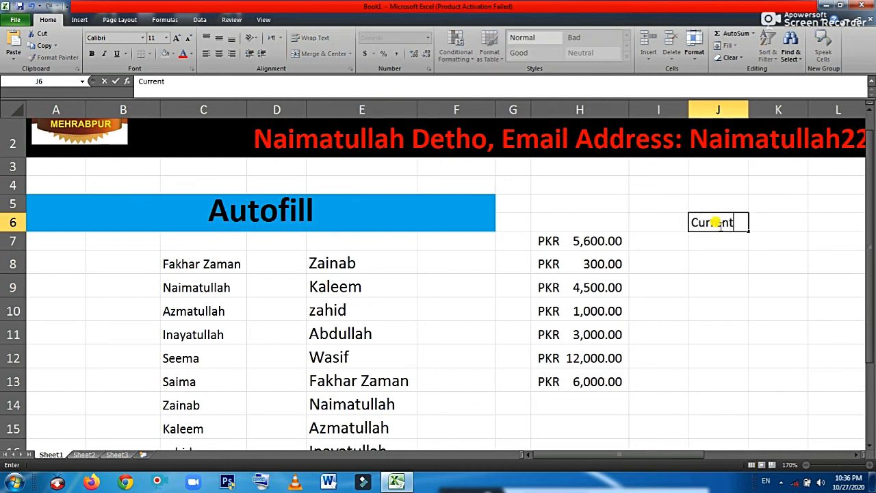
text( Date)
key(Return)
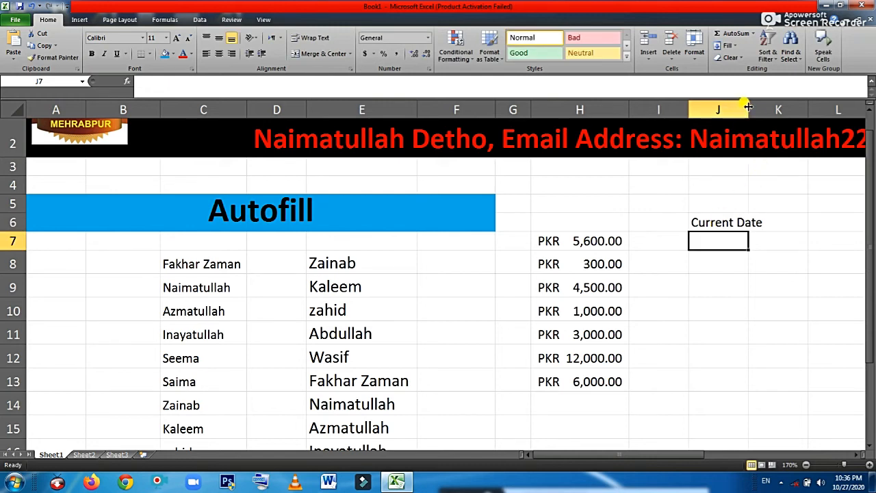
drag(748, 107, 768, 108)
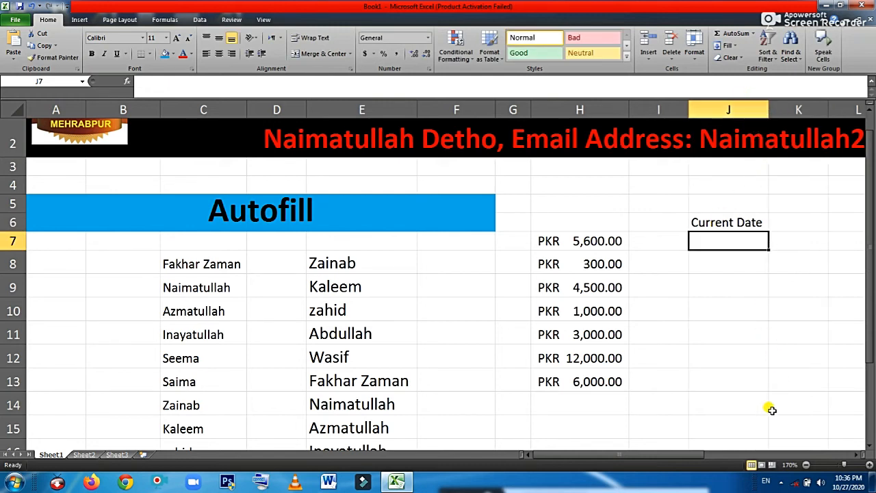
click(805, 465)
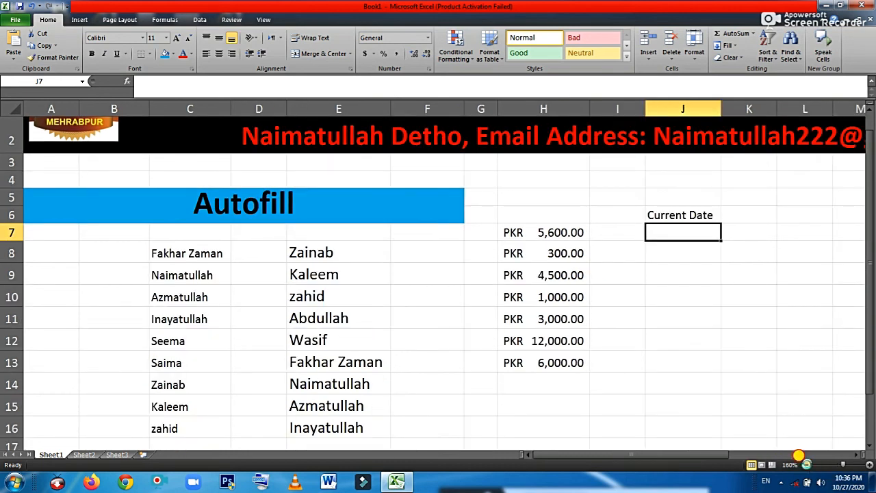
click(805, 465)
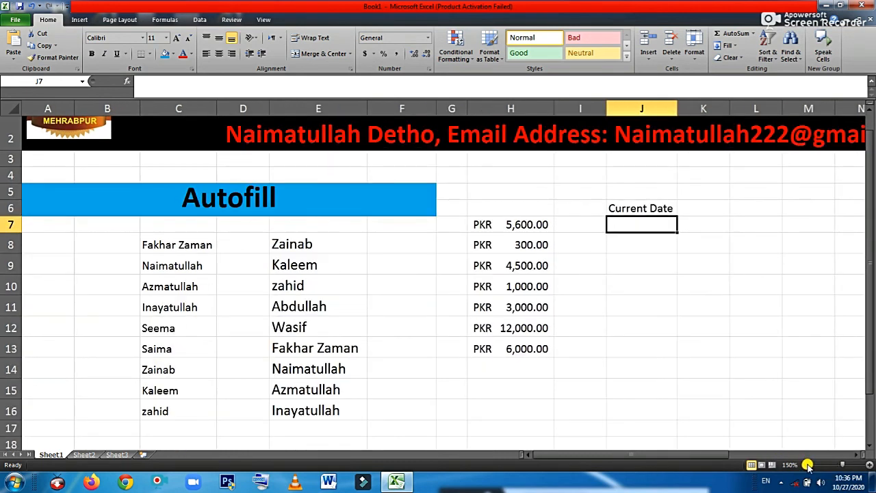
click(869, 110)
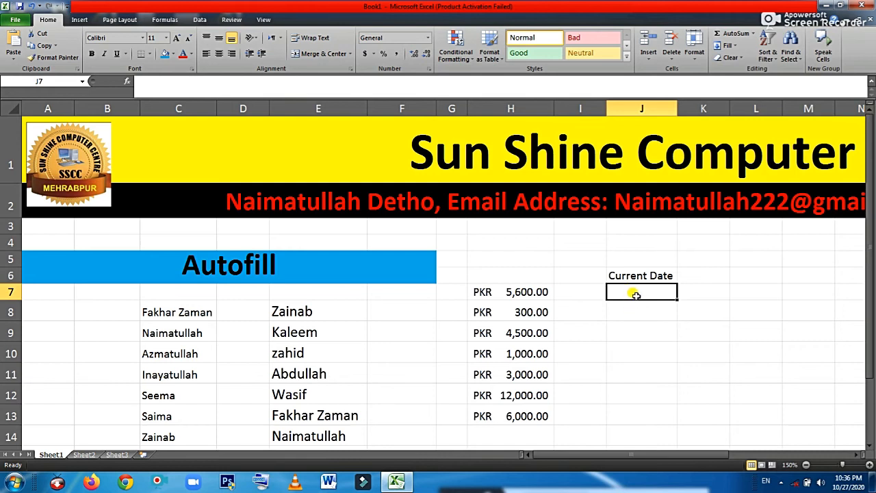
text(=)
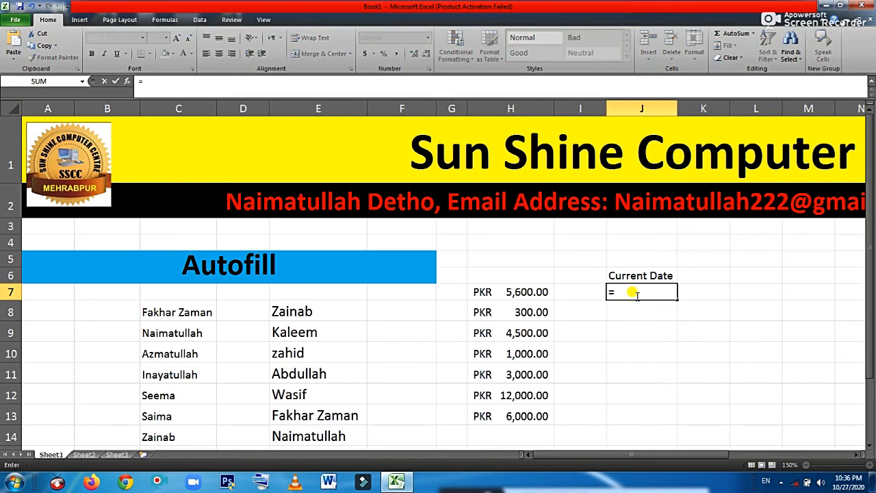
text(today)
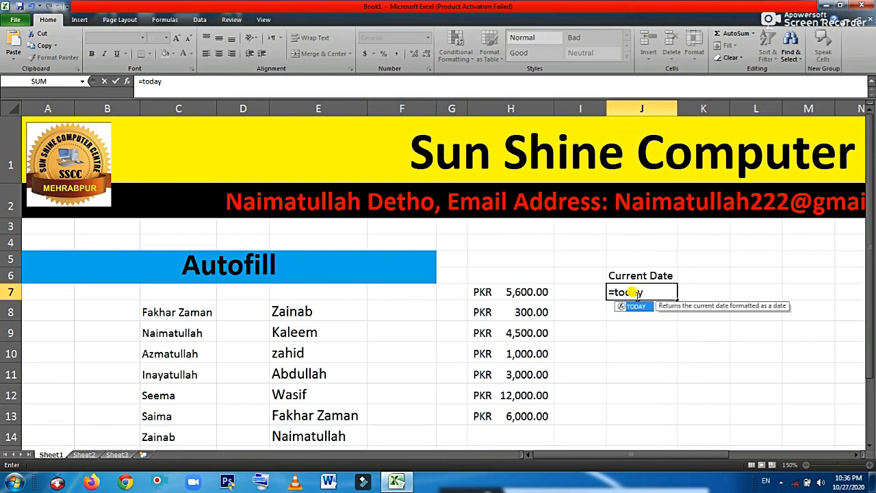
text(())
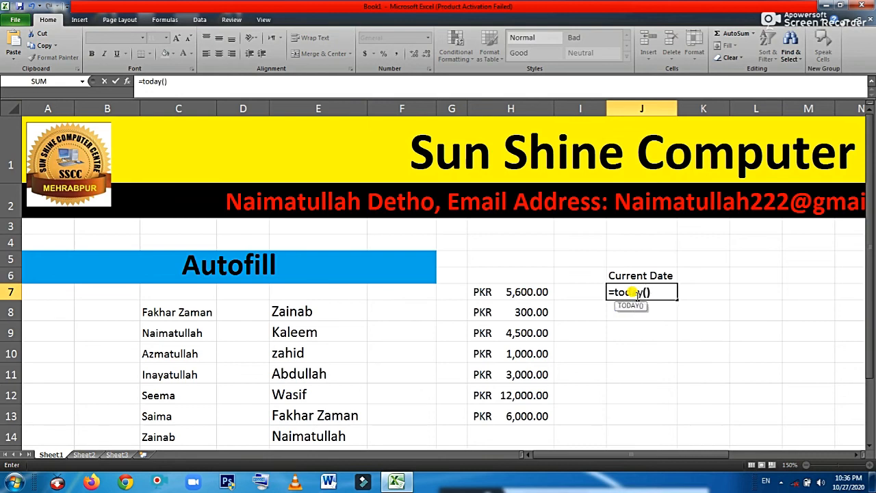
key(Return)
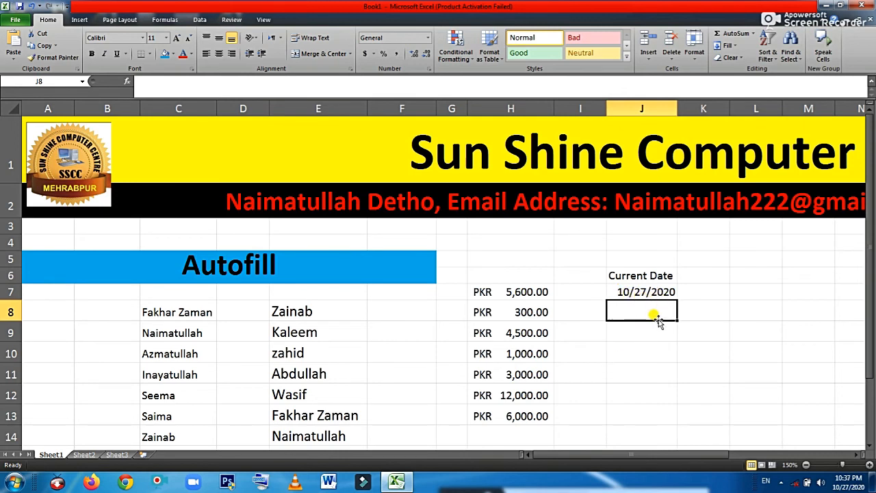
key(Return)
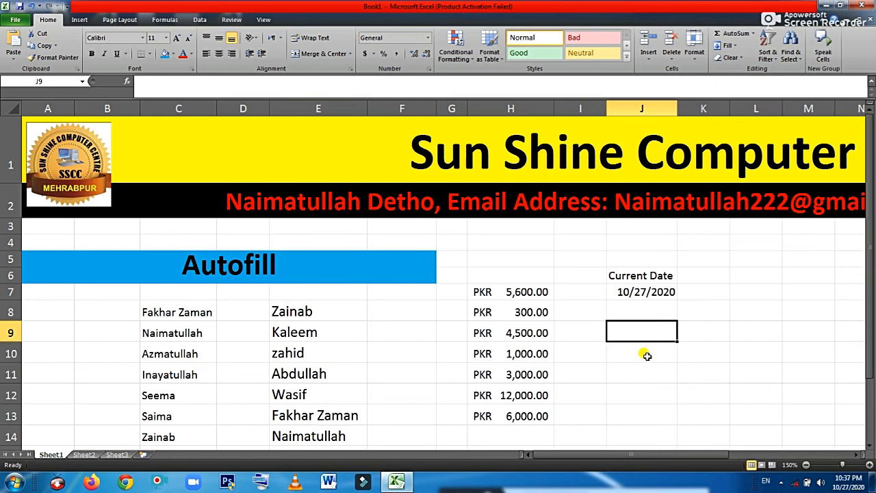
Enter the fixed date 10/27/2020 in J9 and J10 with Ctrl+;
key(ctrl+semicolon)
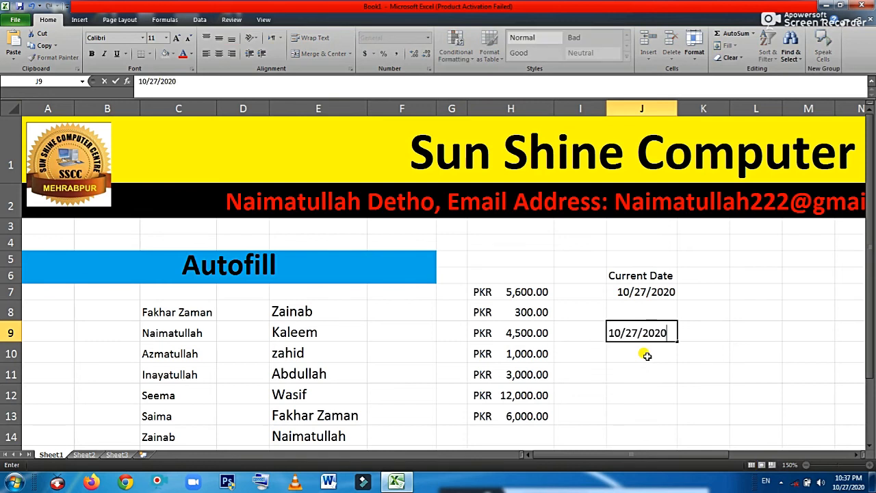
key(Return)
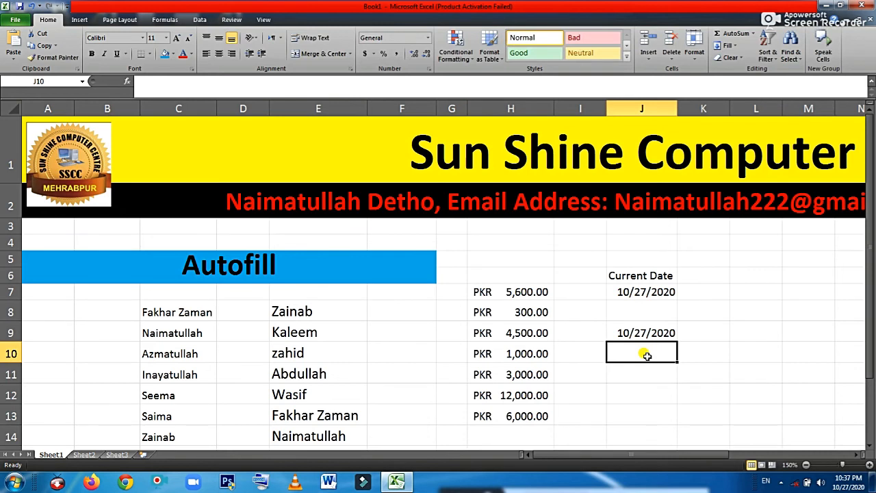
key(ctrl+semicolon)
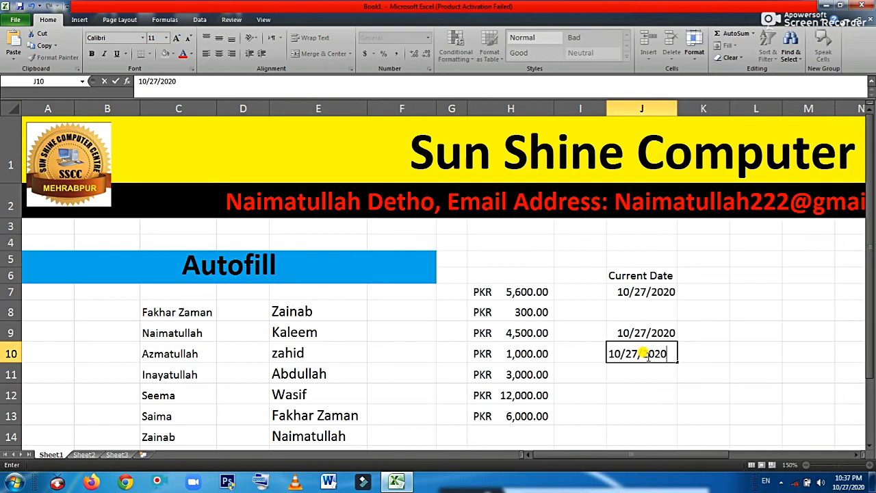
key(Return)
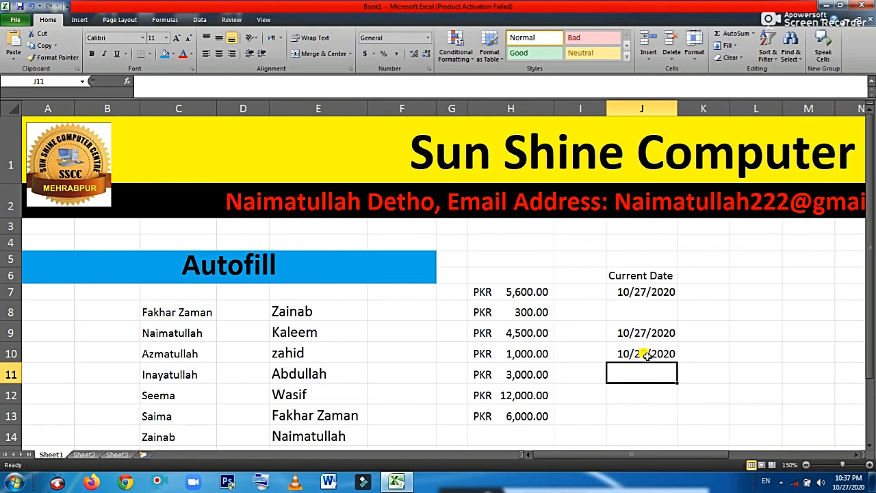
key(Down)
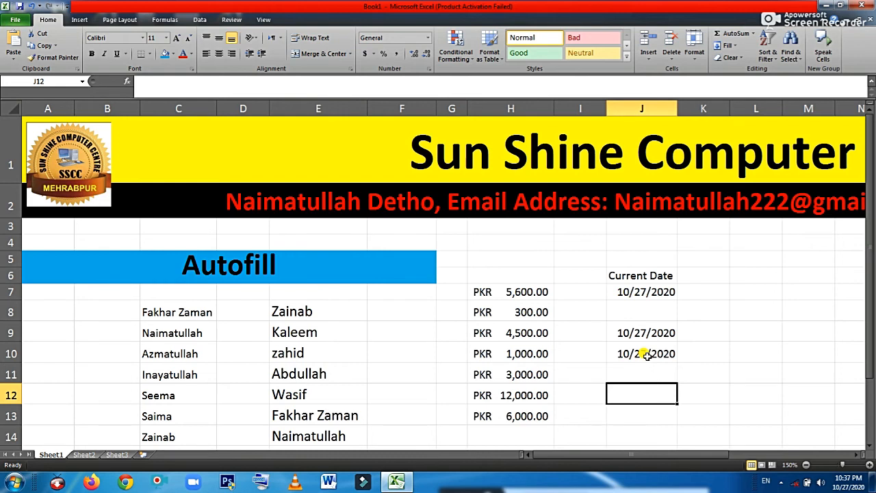
Enter =NOW() in J12 to show 10/27/2020 22:38, then select J7
text(=)
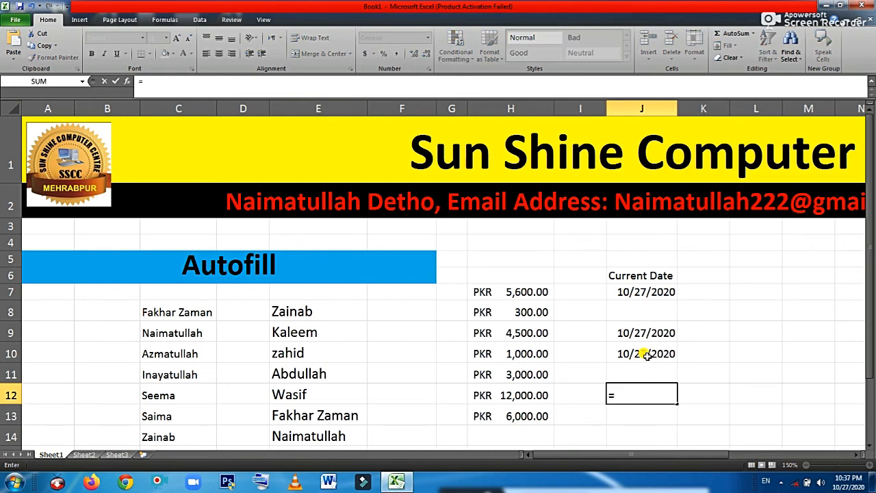
text(now)
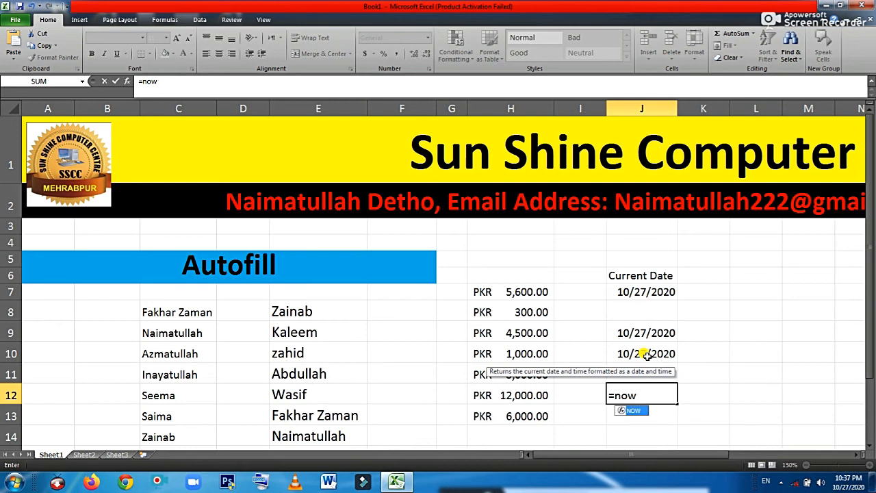
text(()
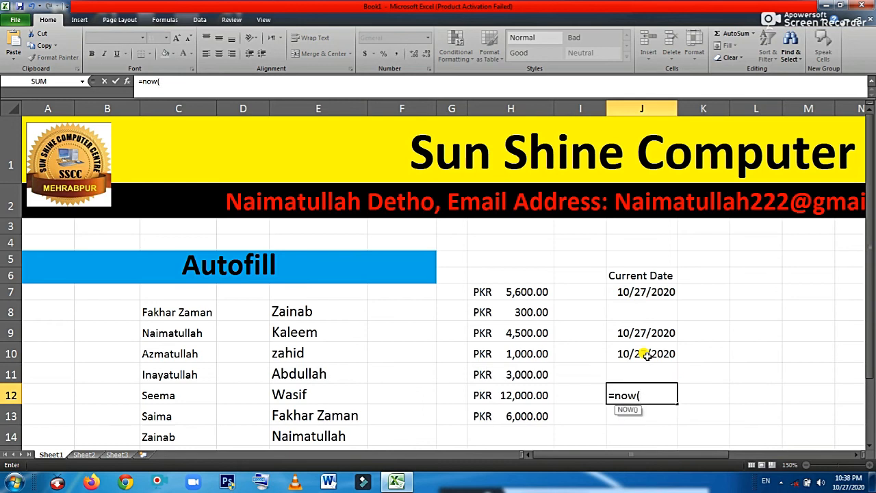
text())
key(Return)
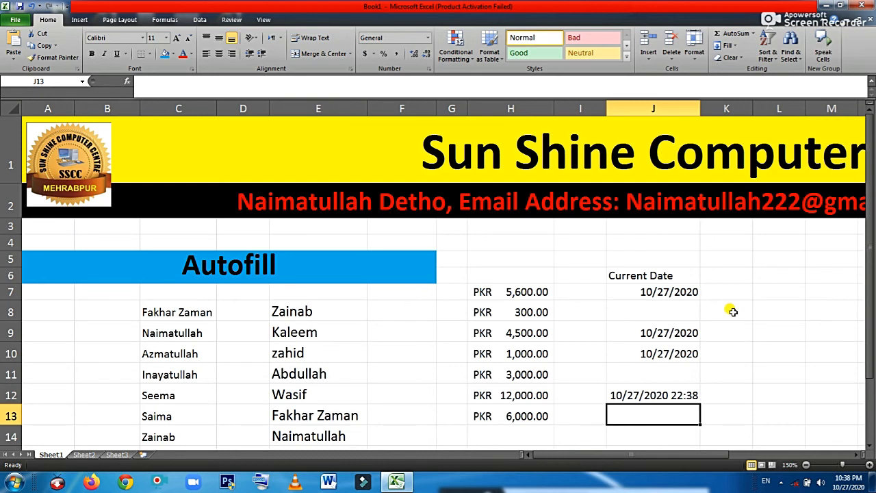
click(654, 291)
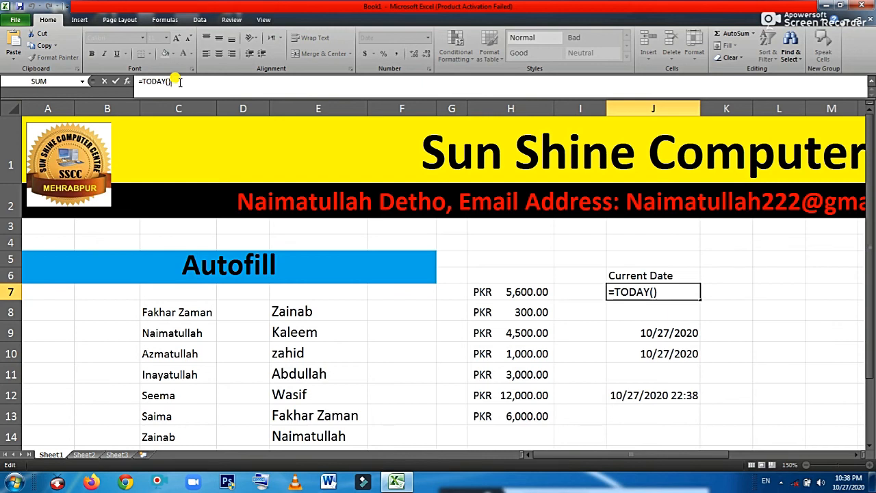
Re-commit J12's =NOW() formula so it updates to 10/27/2020 22:39
key(Return)
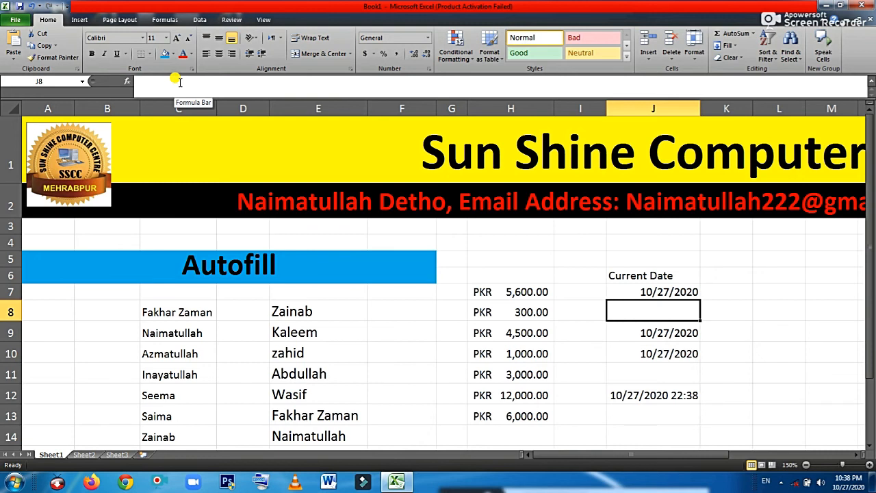
click(669, 397)
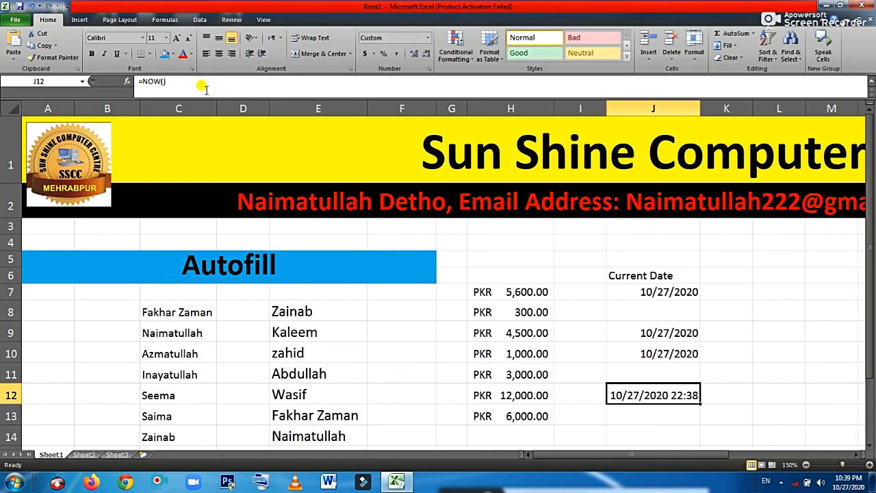
click(167, 81)
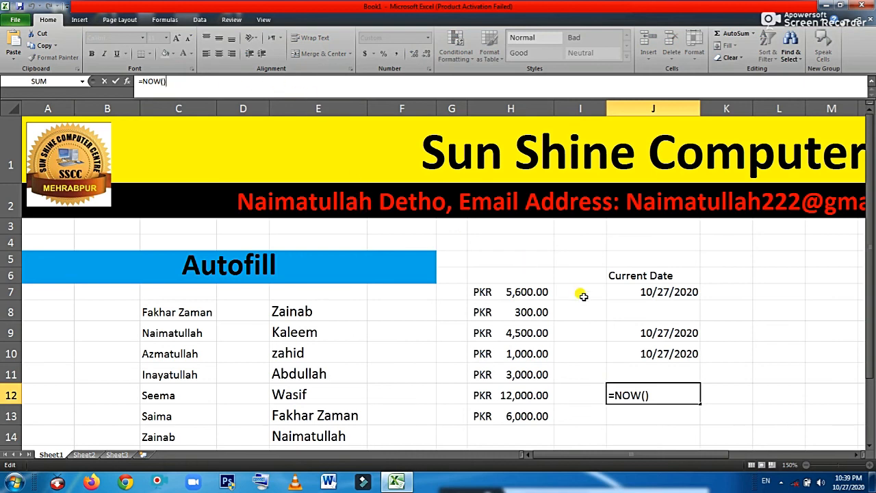
click(731, 385)
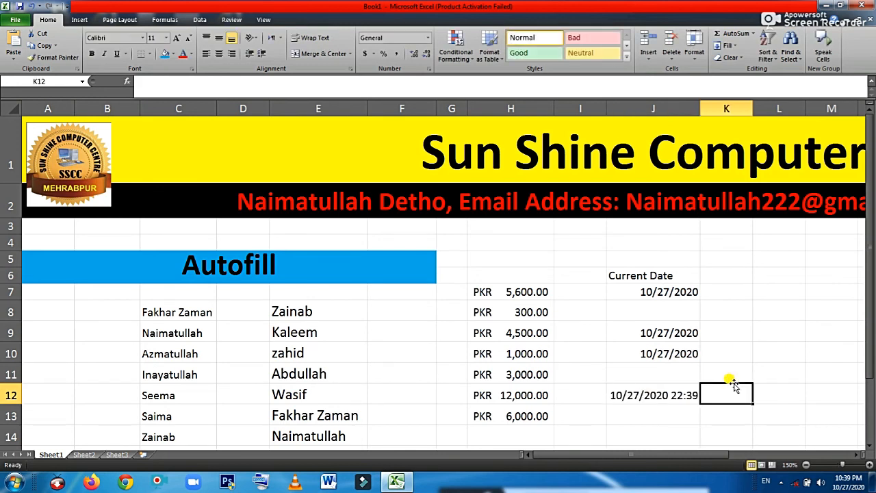
Inspect J10's fixed date and J7's =TODAY() formula
click(633, 354)
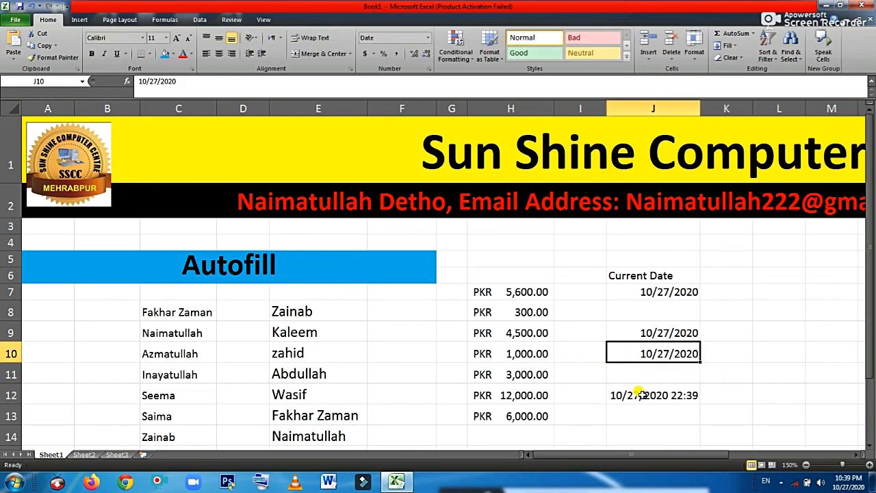
click(662, 293)
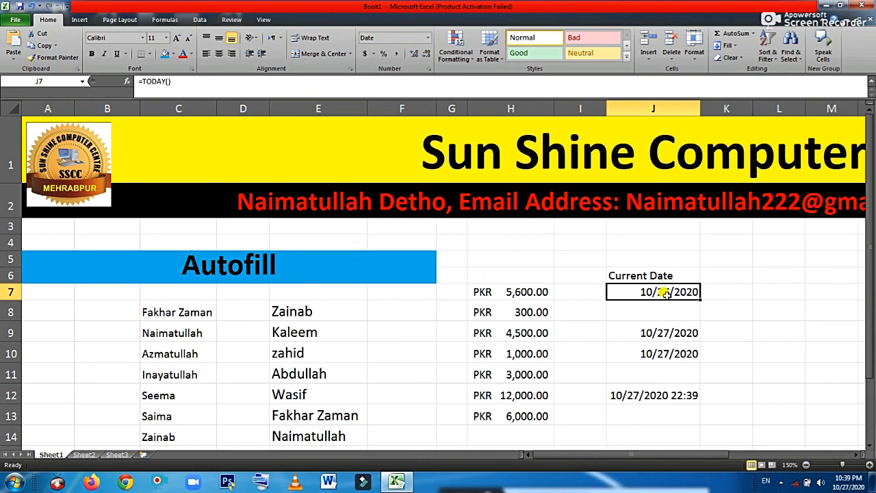
double_click(665, 293)
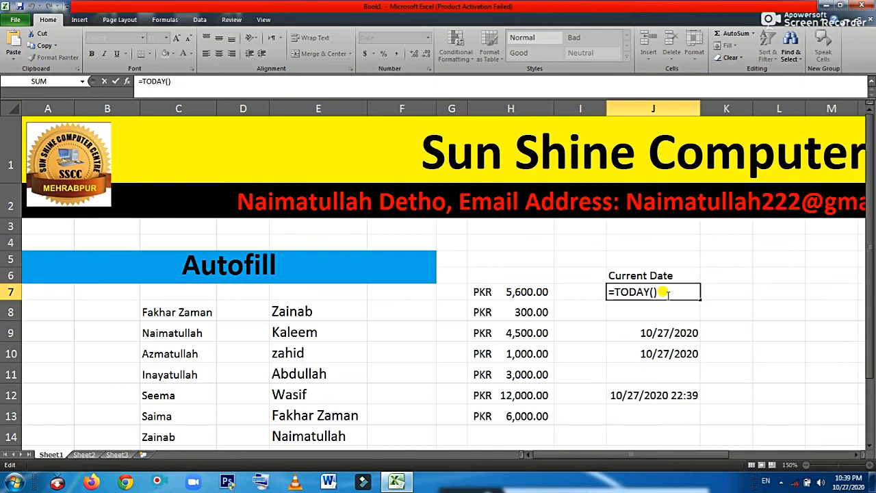
key(Return)
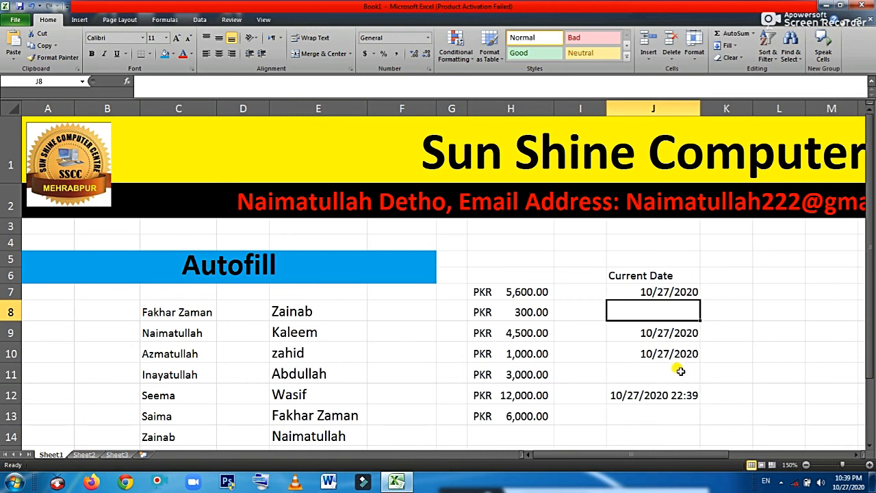
click(654, 292)
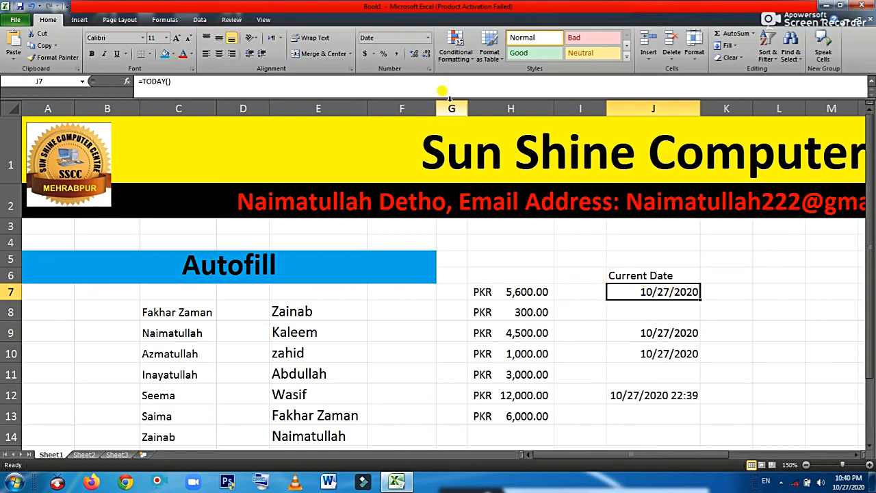
Show J7's date in Long Date format, then switch it back to Short Date
click(428, 37)
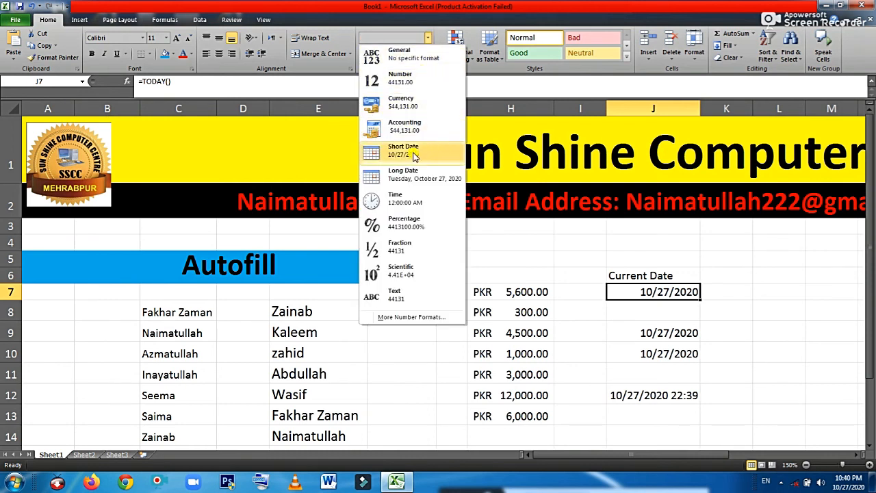
click(430, 182)
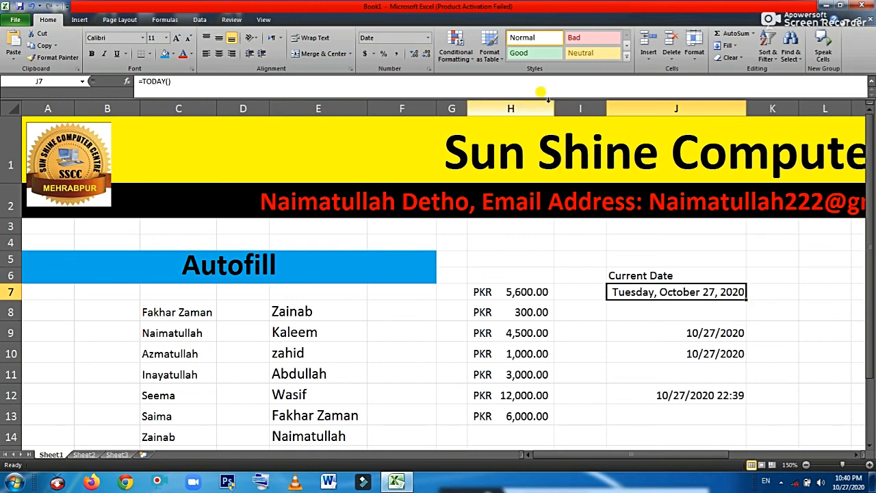
click(428, 38)
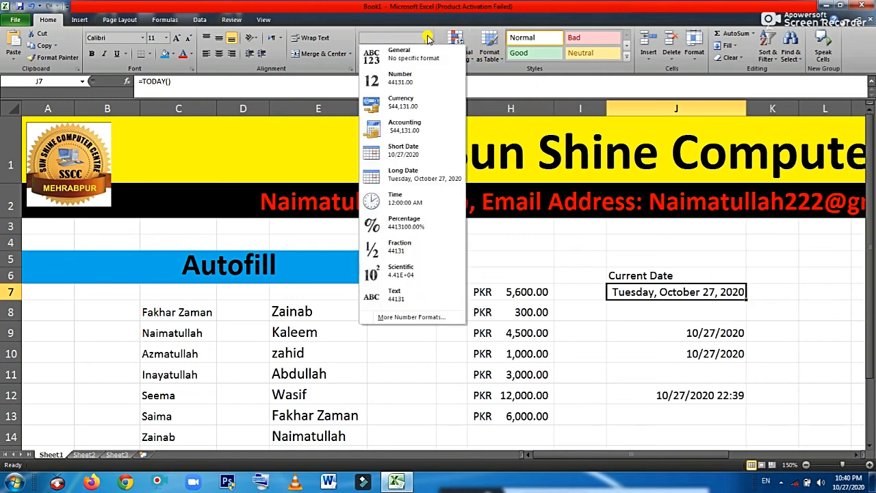
click(425, 151)
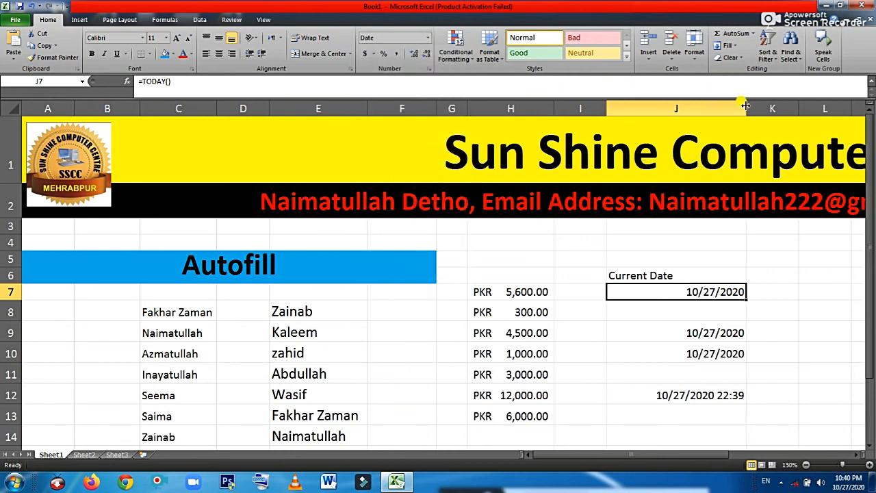
Narrow column J and center the J7 date
drag(745, 105, 699, 105)
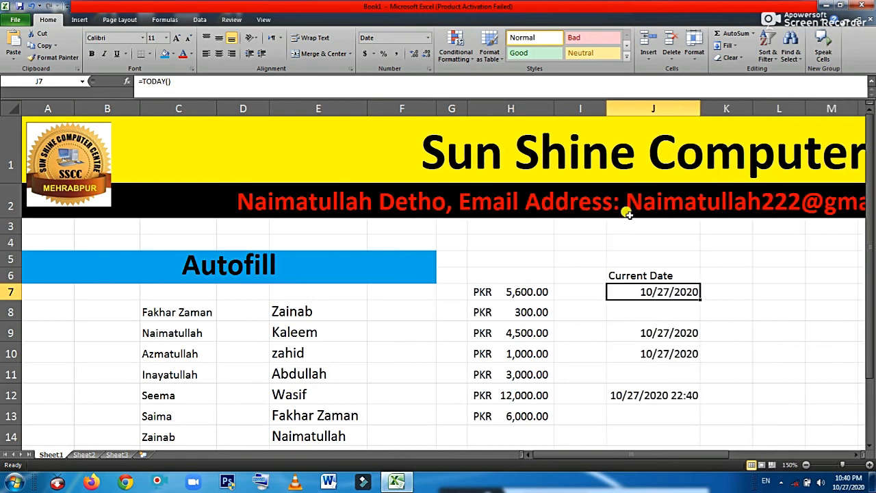
click(218, 54)
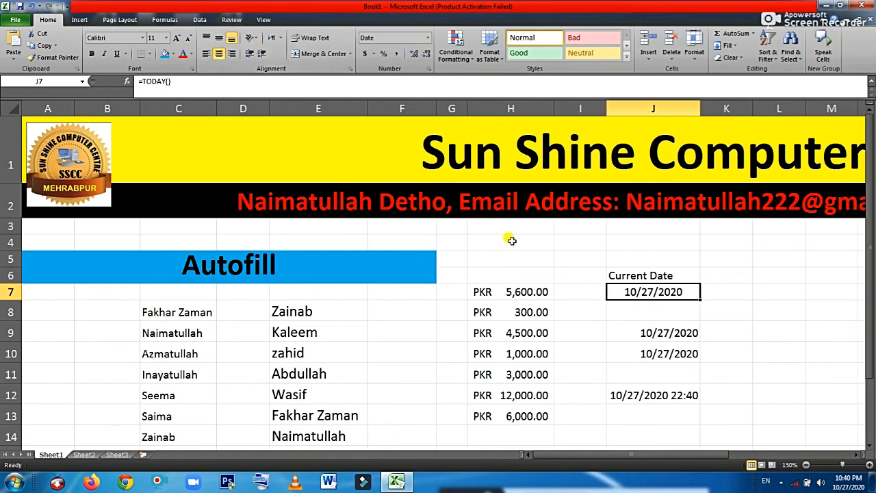
click(817, 369)
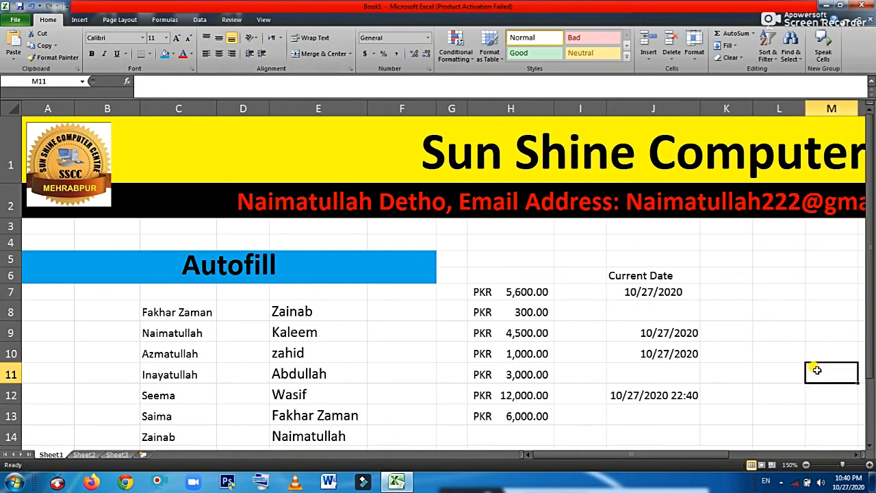
click(855, 455)
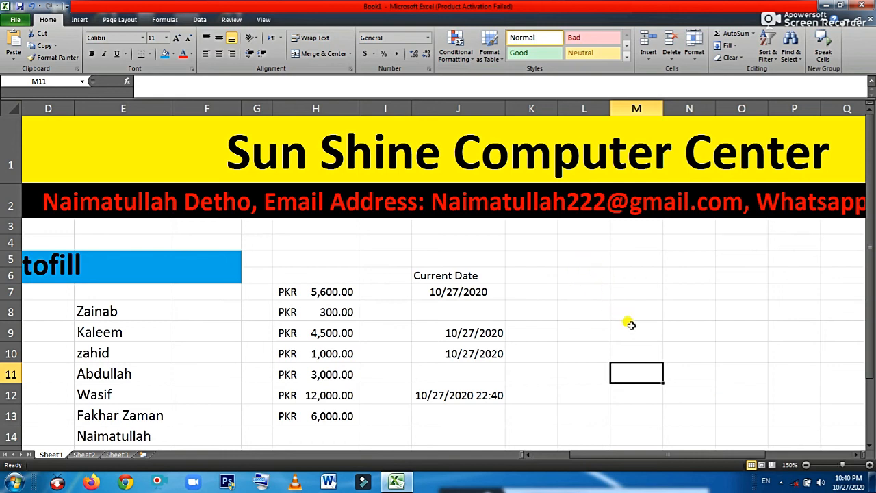
click(626, 291)
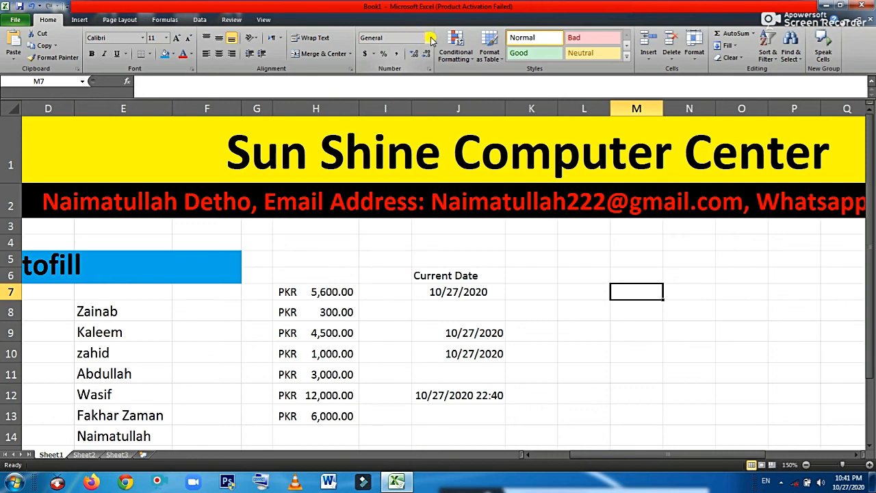
Apply the Number format to M7 and enter 67678787, displayed as 67678787.00
click(428, 38)
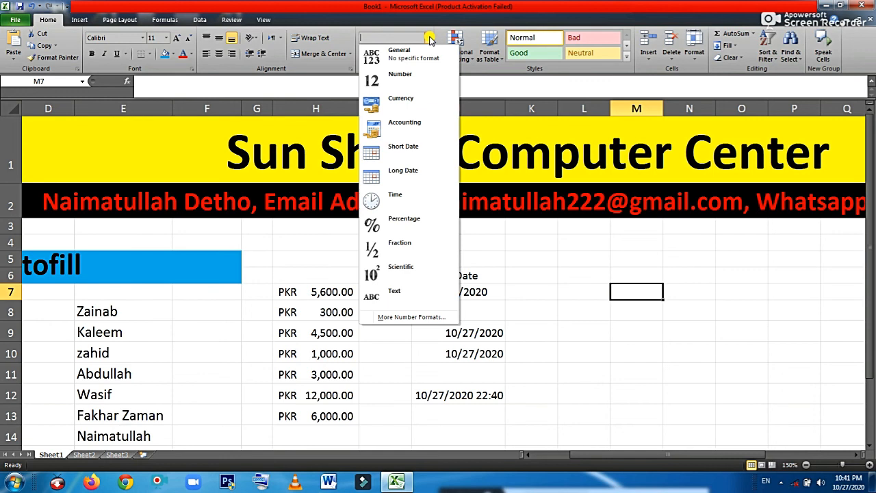
click(419, 78)
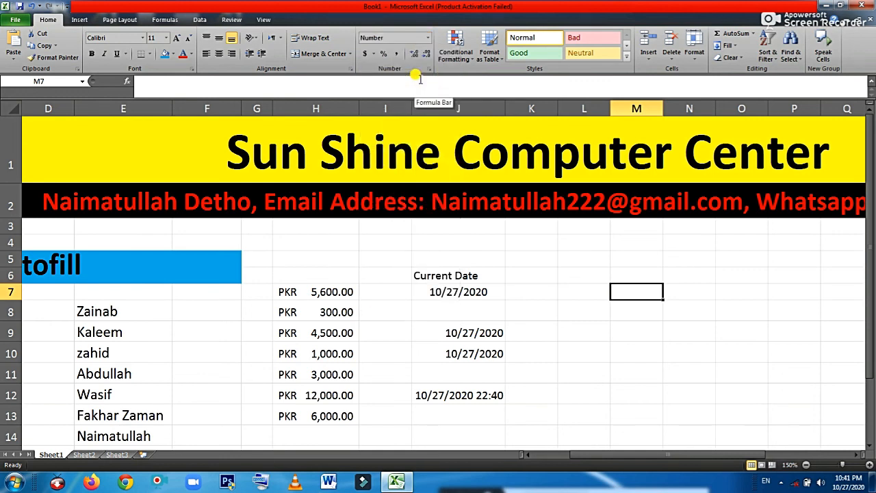
text(67678787)
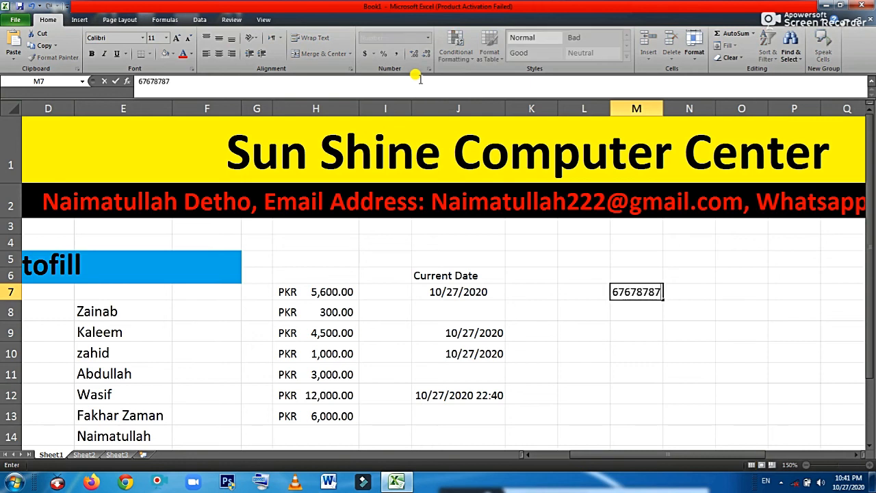
key(Return)
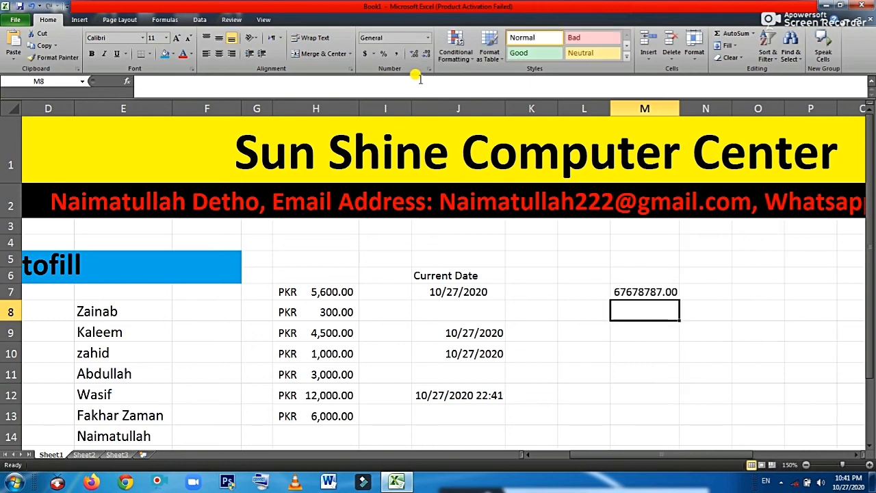
click(657, 293)
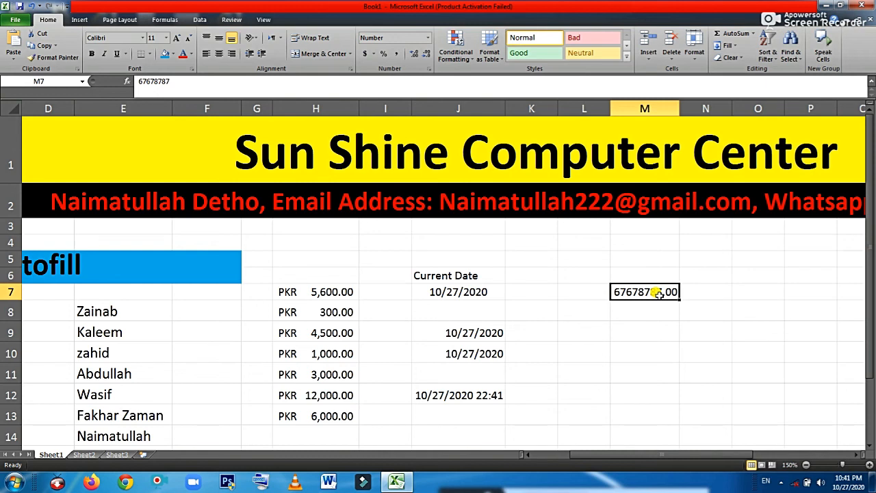
click(660, 310)
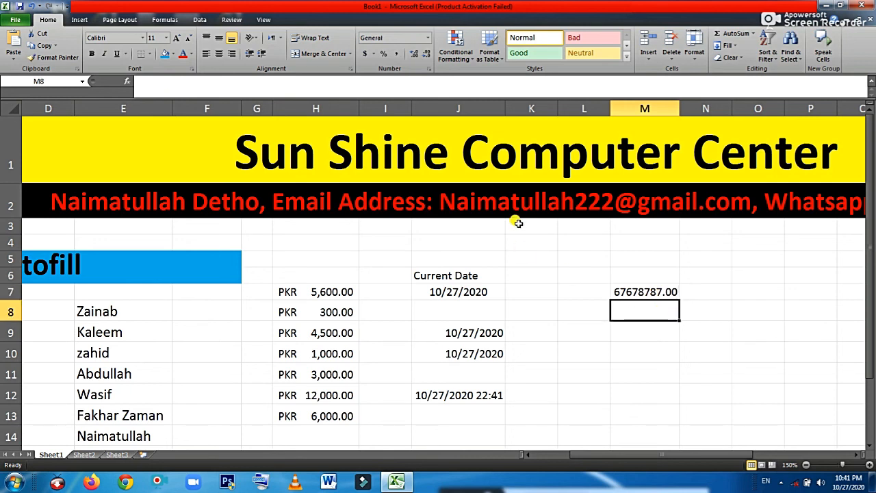
click(428, 37)
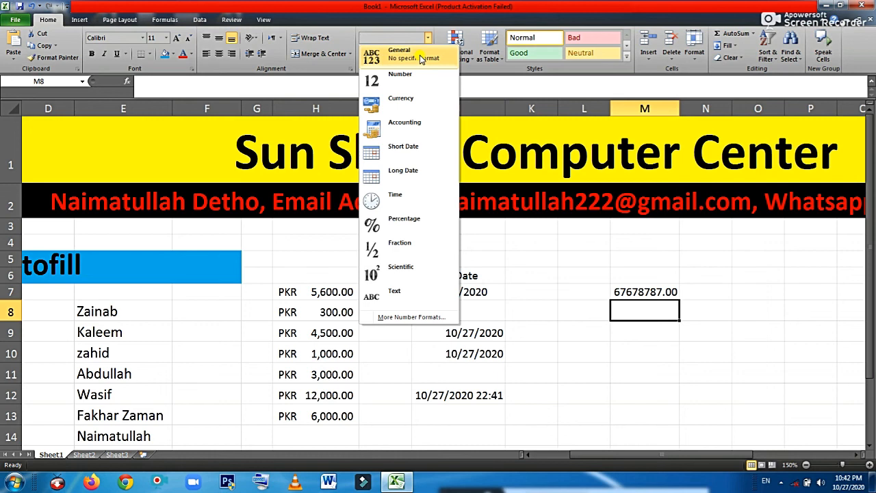
Apply the Currency format to test cell M7
click(636, 289)
click(635, 290)
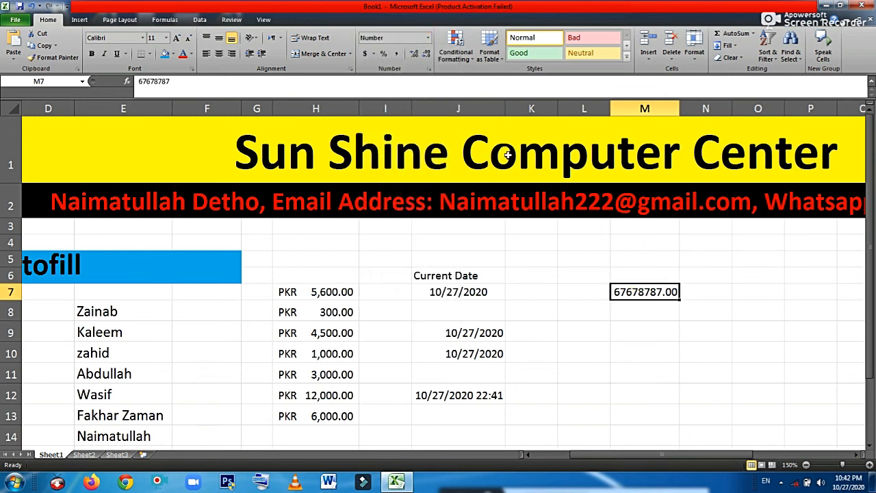
click(427, 38)
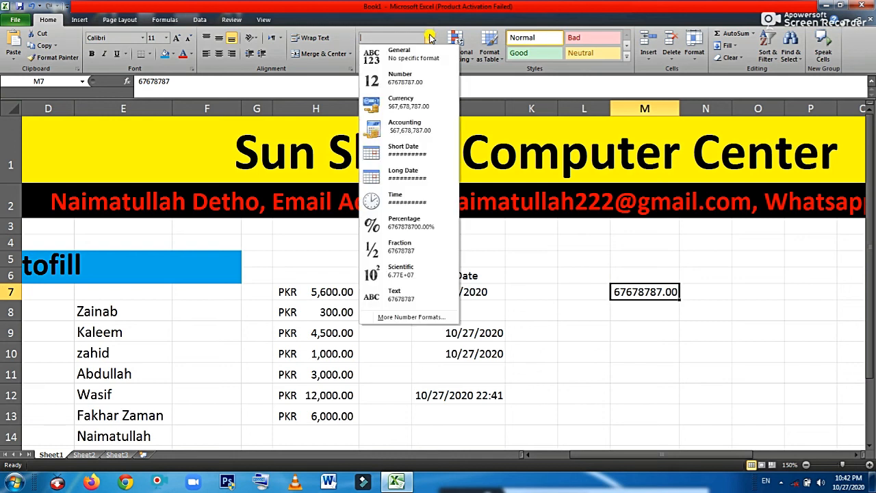
click(413, 105)
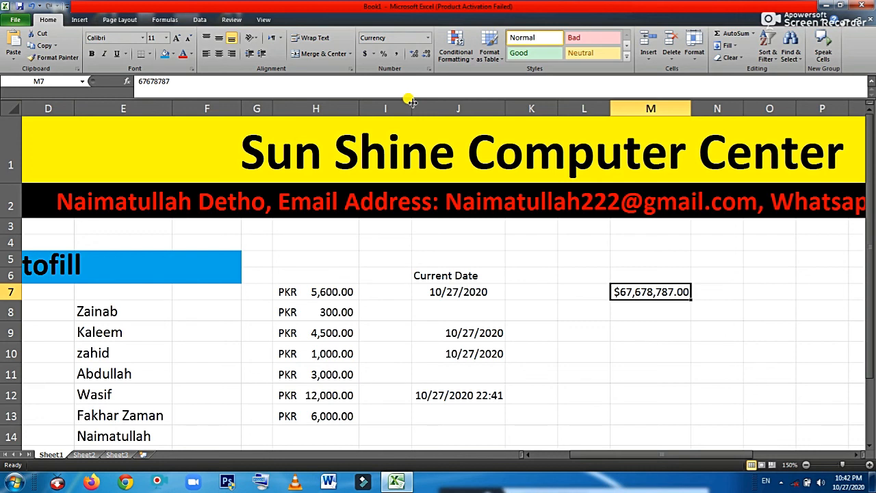
Switch M7 to Short Date, widening then narrowing column M to try revealing it
click(429, 38)
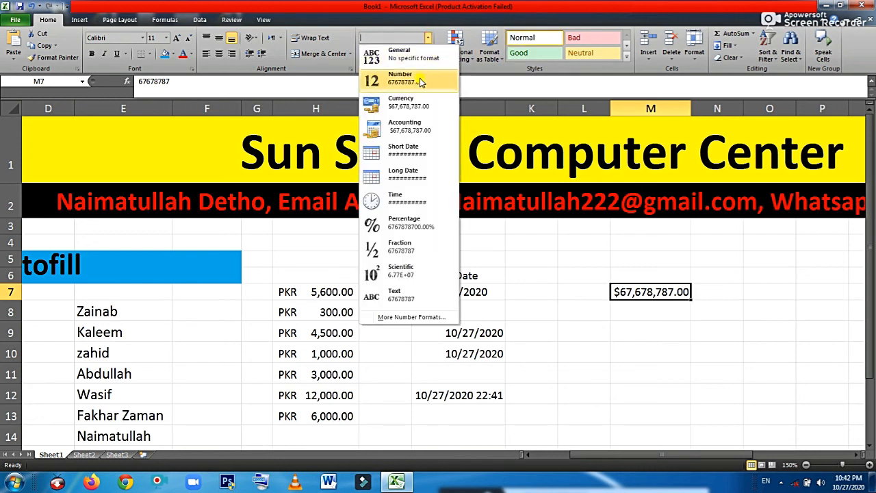
click(418, 152)
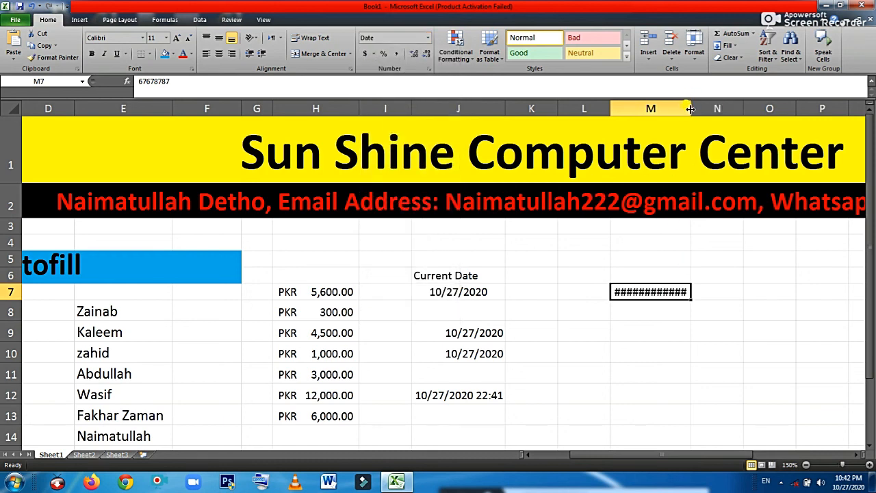
drag(690, 109, 732, 110)
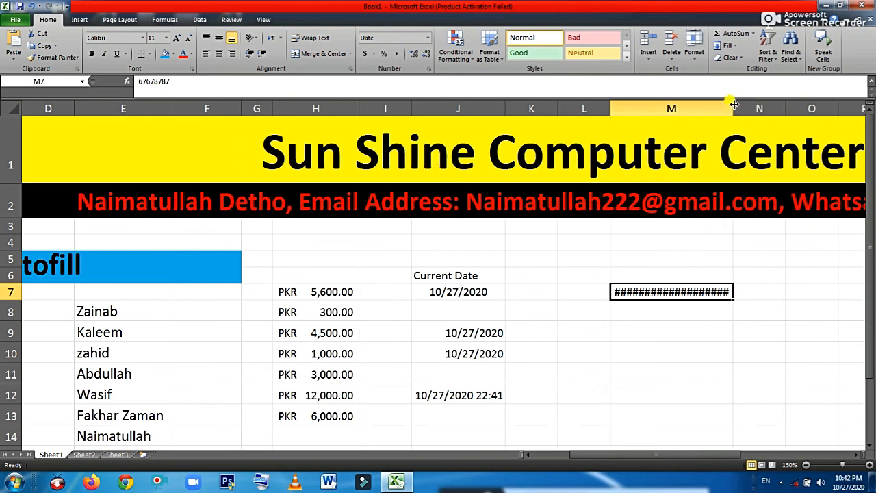
drag(733, 104, 676, 144)
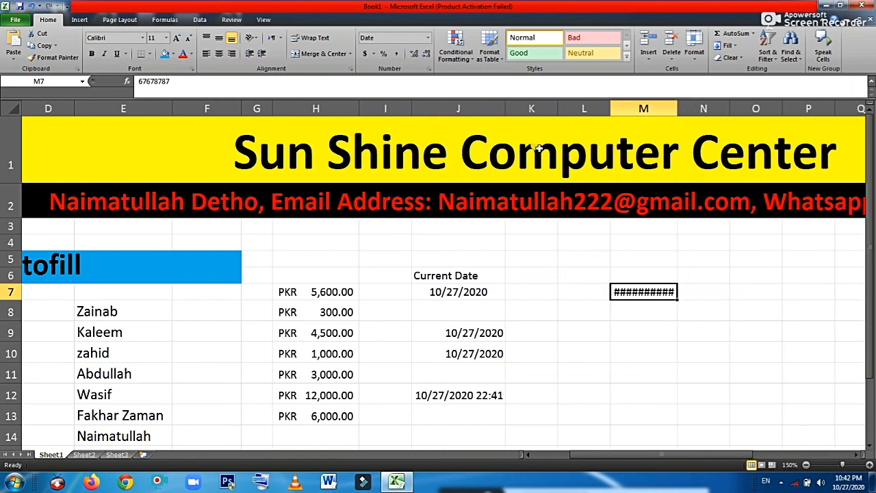
Apply the Time format to M7, leaving it showing hash marks
click(427, 39)
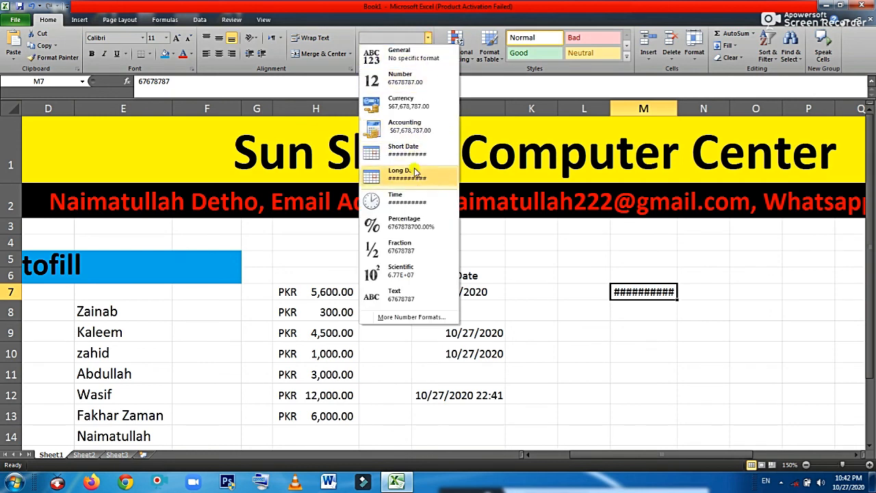
click(418, 200)
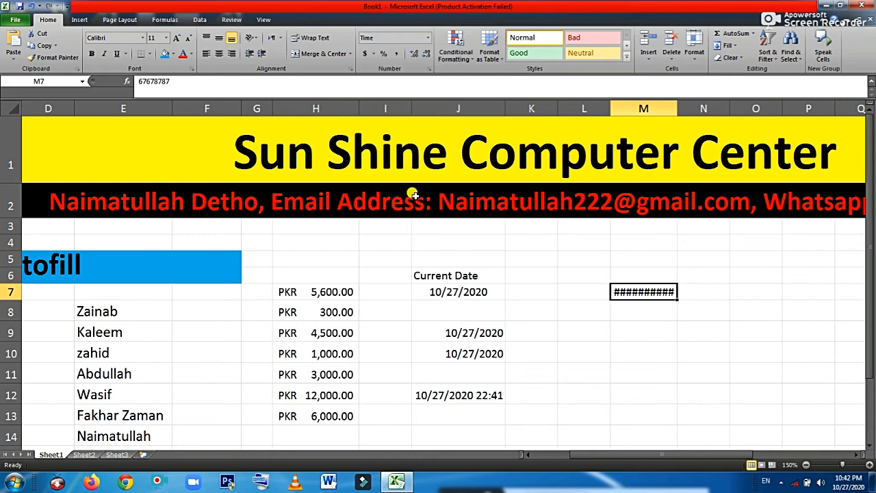
click(638, 306)
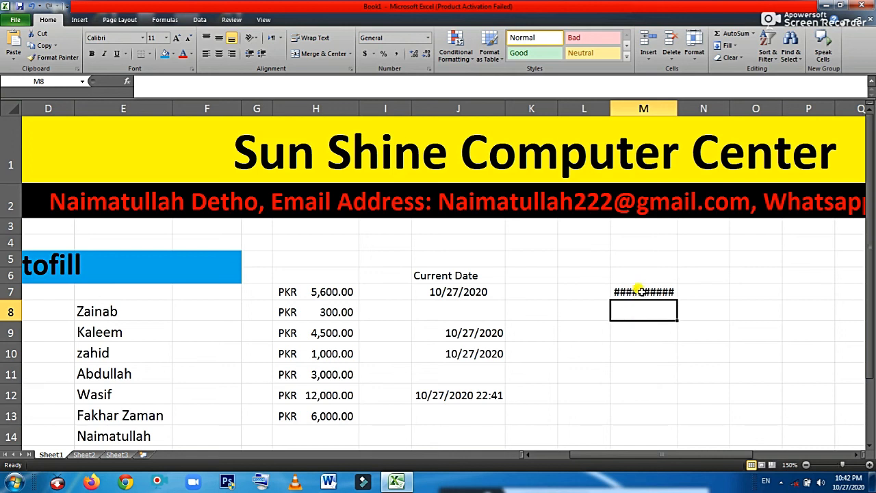
Delete the 67678787 value from M7 and set its format back to General
click(638, 291)
key(Delete)
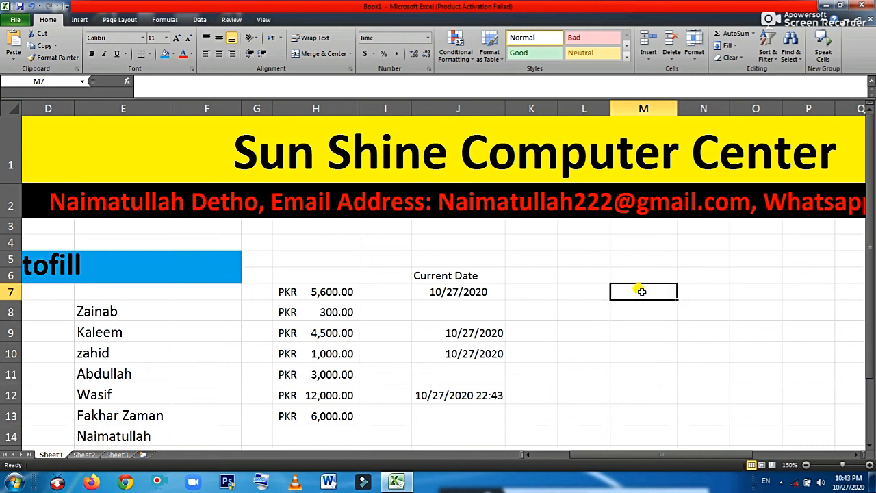
click(427, 38)
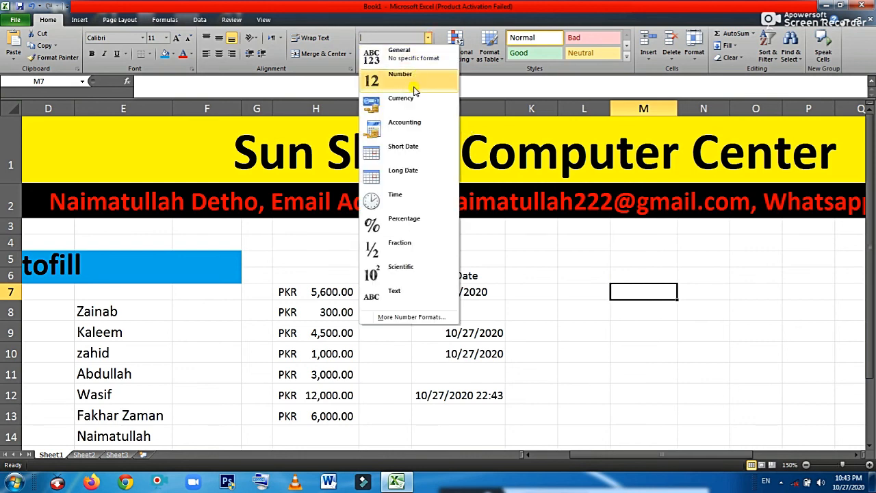
click(411, 59)
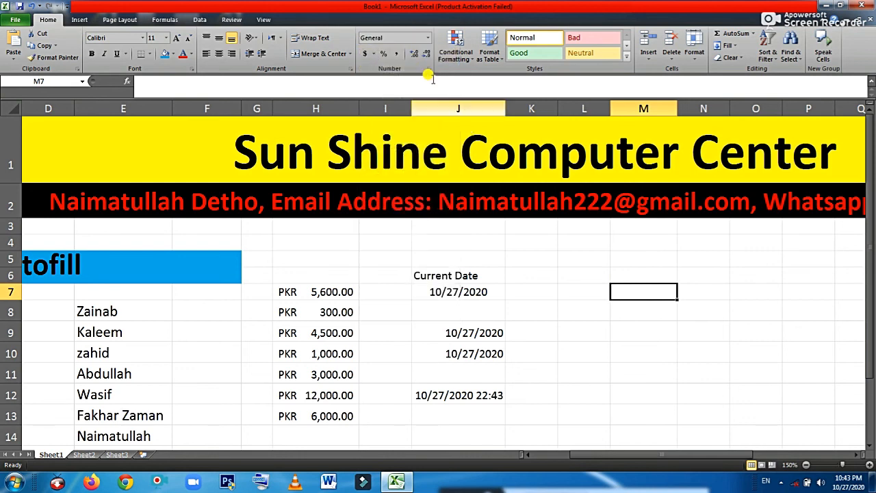